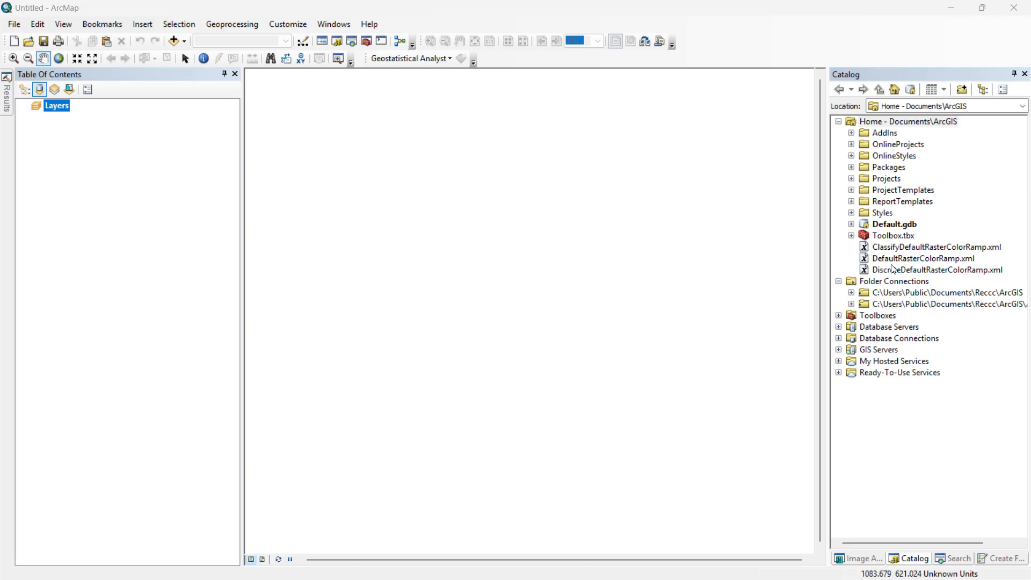
- Expand the second folder connection in the catalog and open its Nigeria folder to show the contents
click(852, 305)
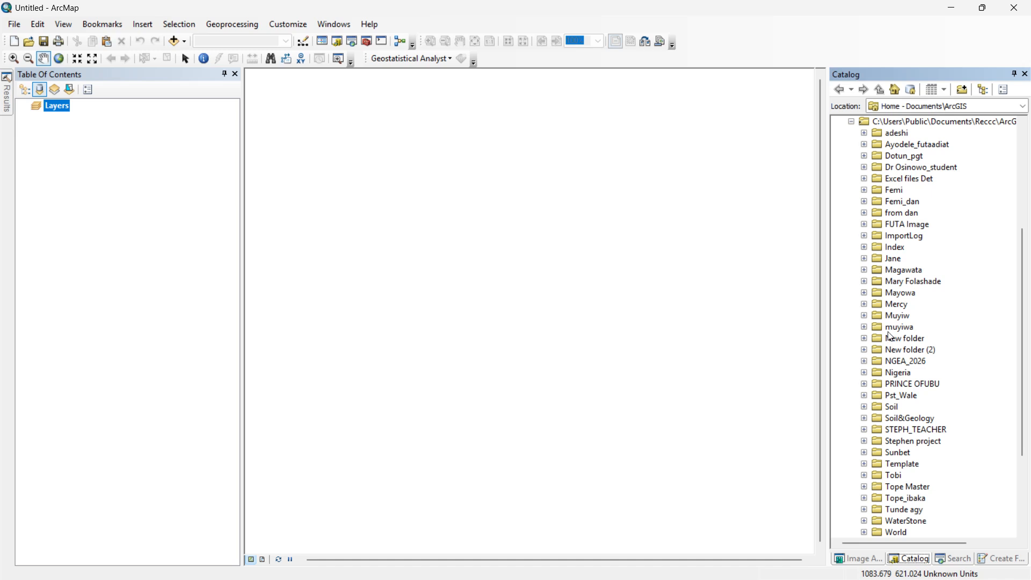
click(864, 373)
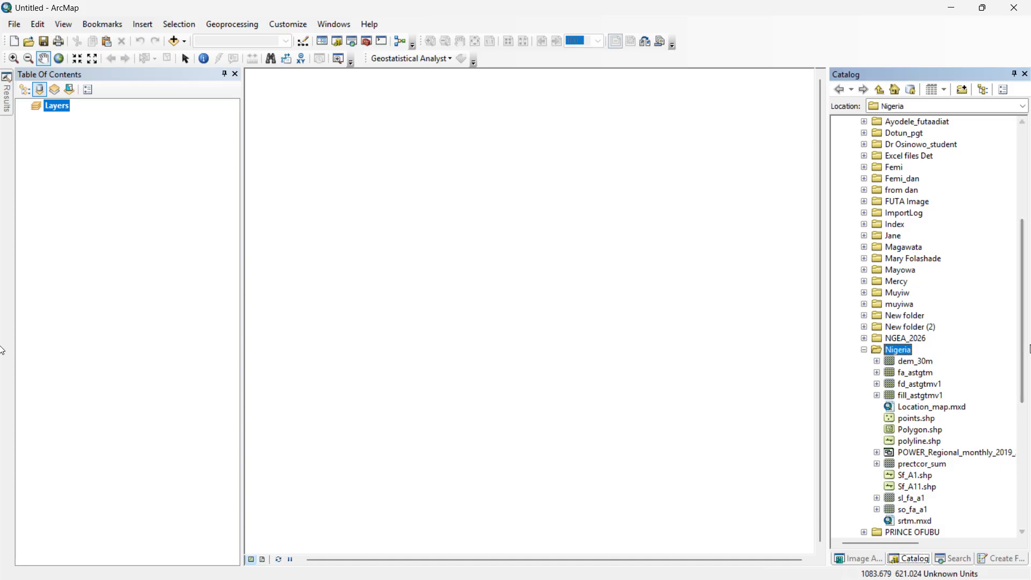
drag(1024, 349, 1018, 431)
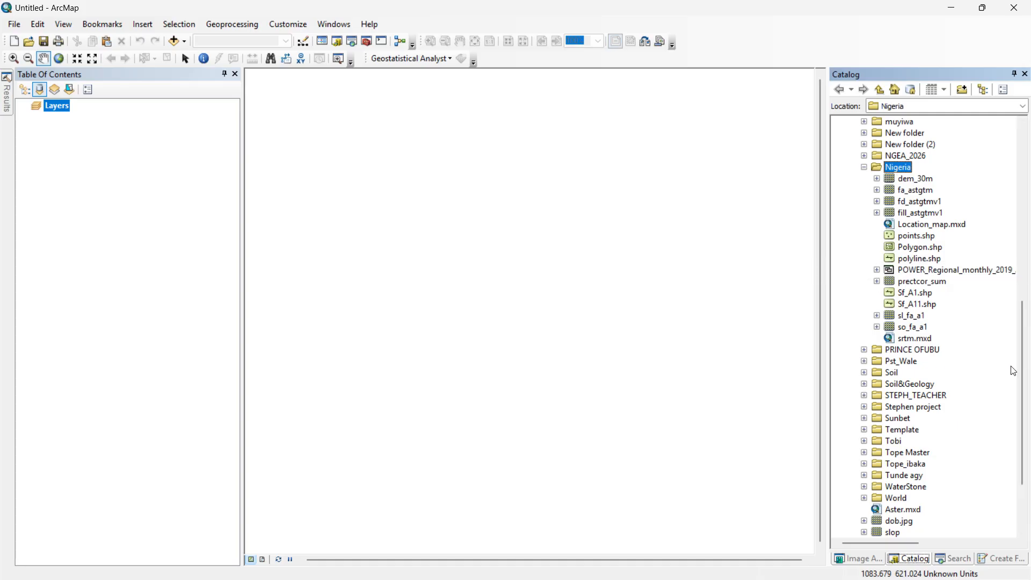
right_click(897, 169)
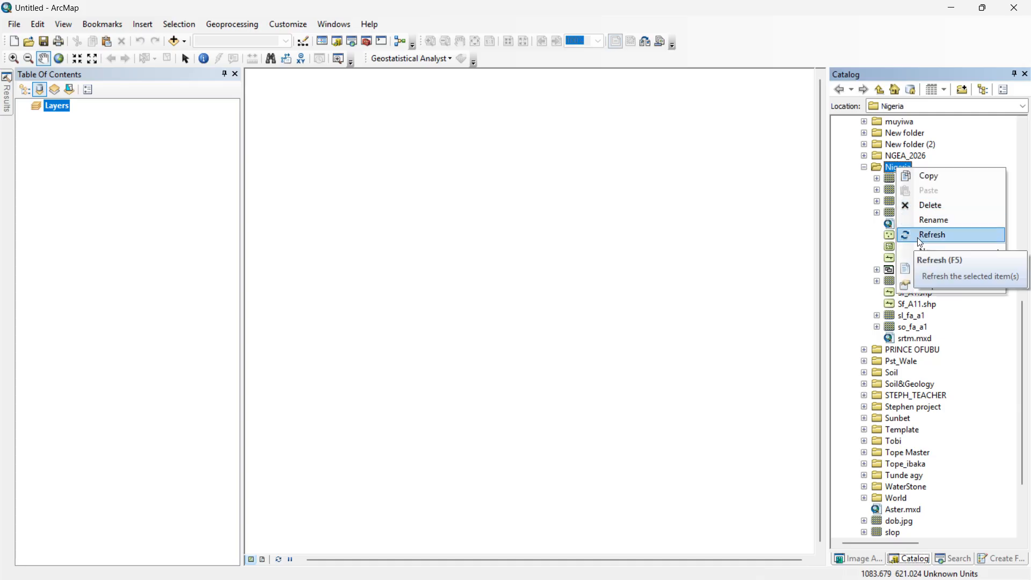
mouse_move(917, 250)
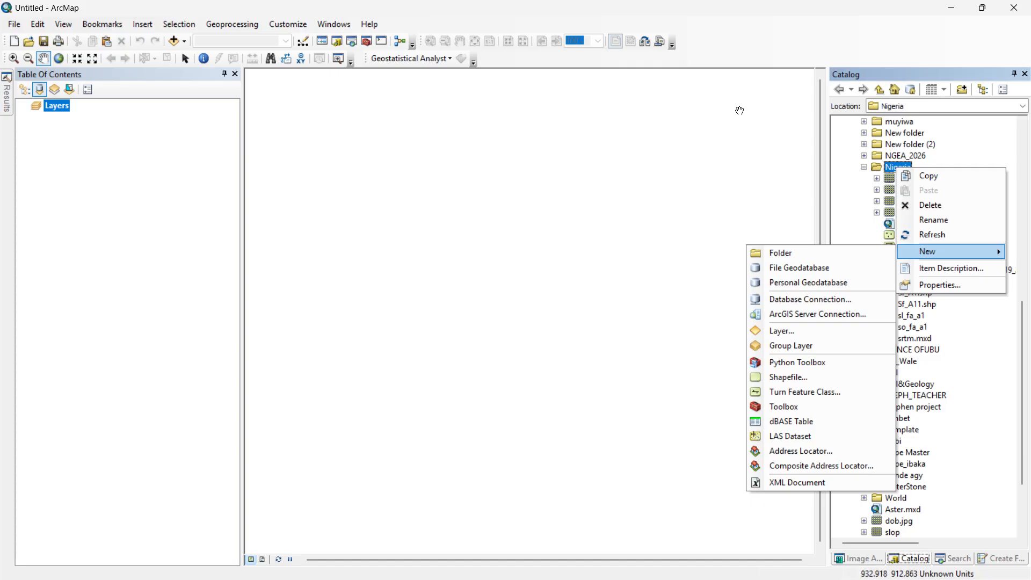
click(762, 27)
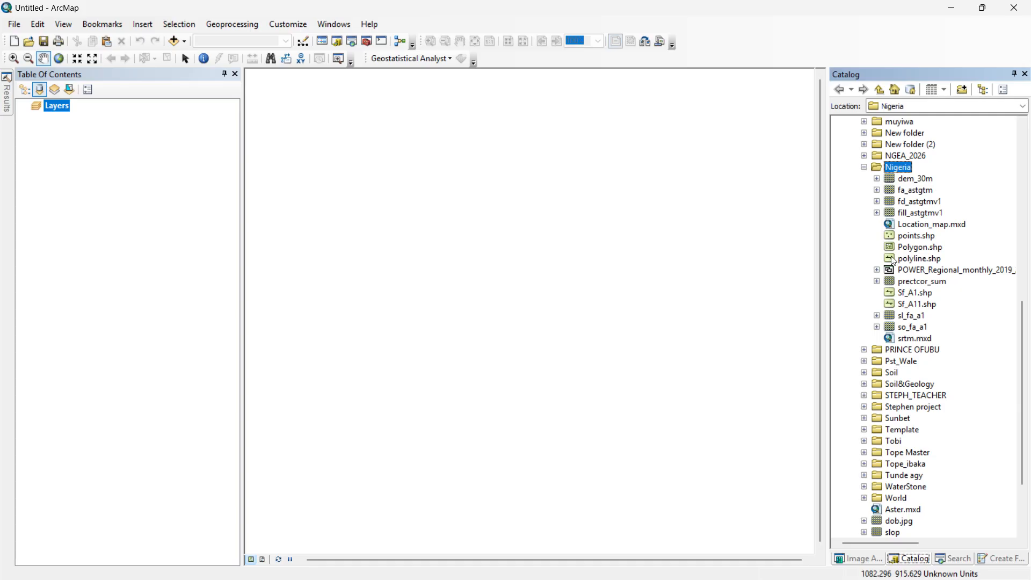
- Add the dem_30m raster from the Nigeria folder to the map
click(908, 182)
drag(908, 181, 698, 212)
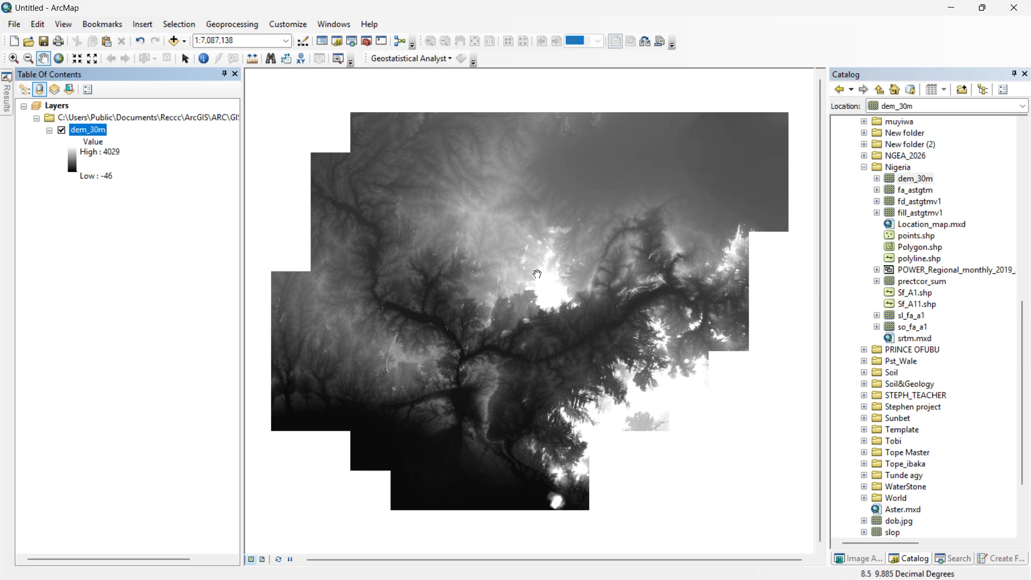
- Start a new shapefile in the Nigeria folder with feature type Point and the name POINTS
click(894, 167)
right_click(890, 171)
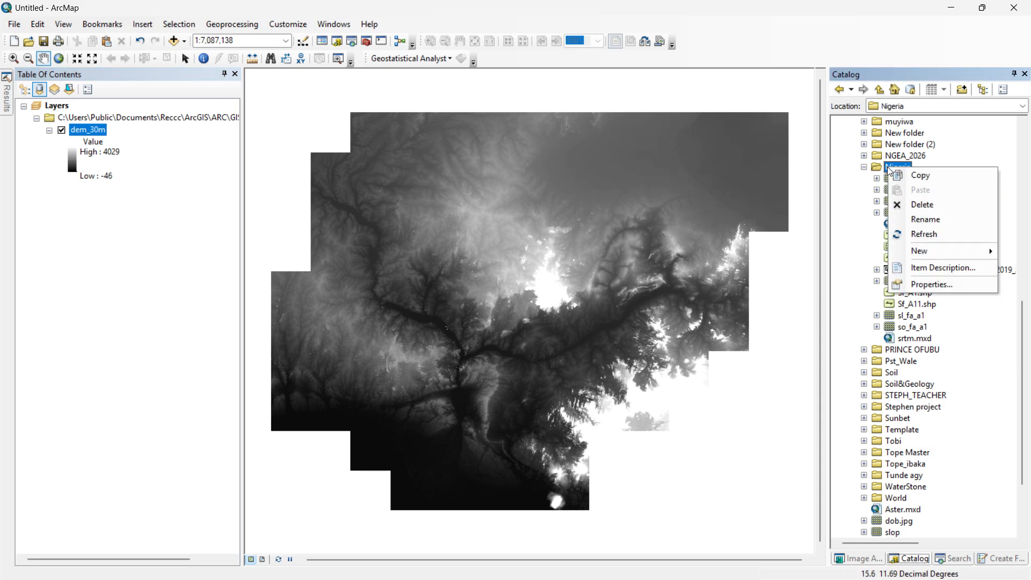
mouse_move(907, 250)
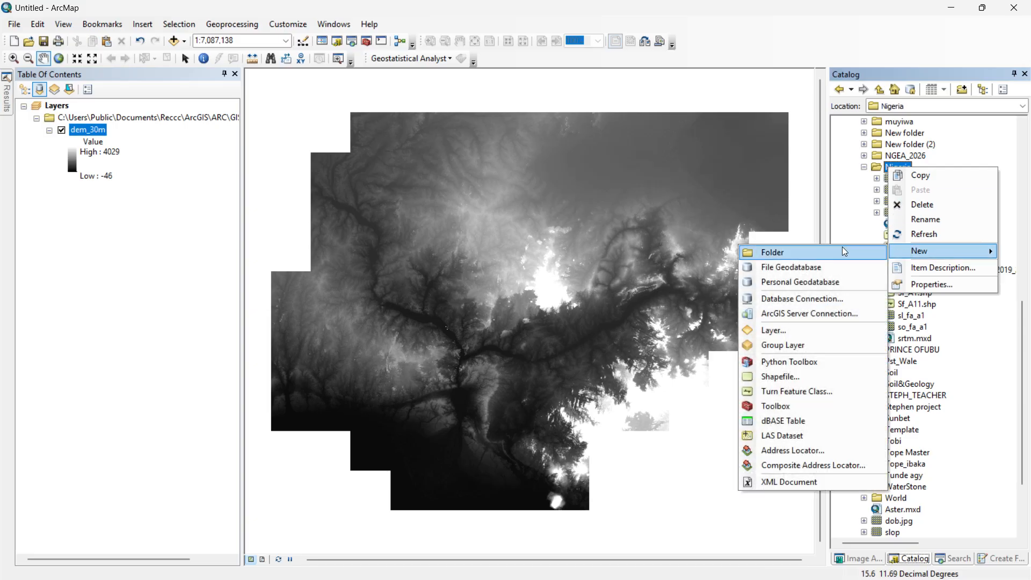
click(783, 378)
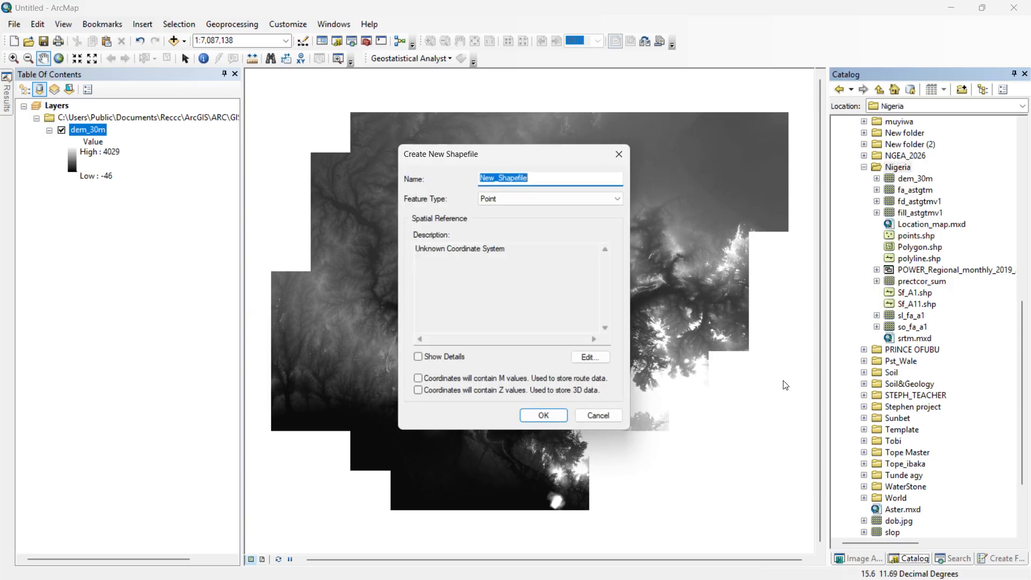
click(620, 198)
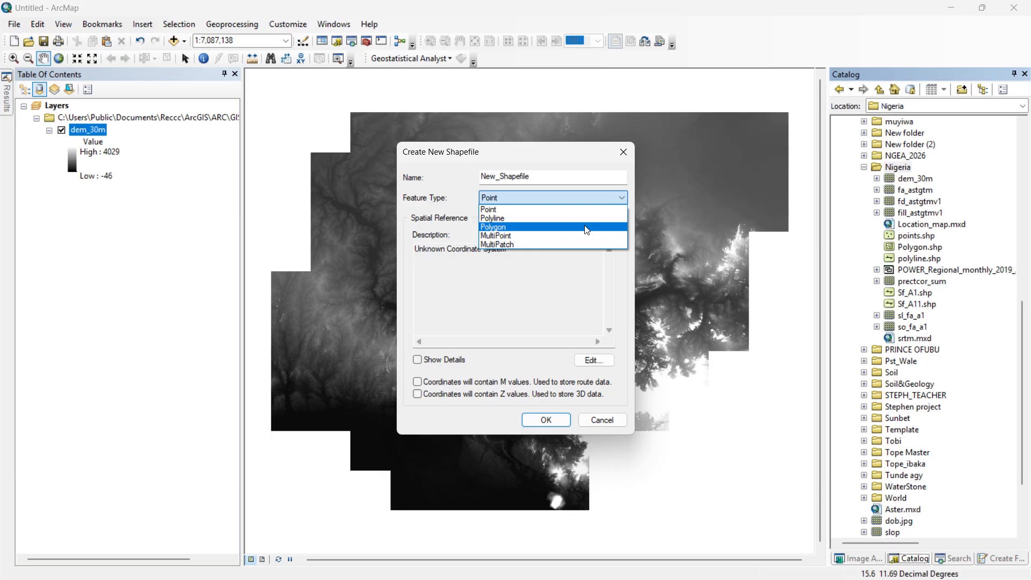
click(493, 210)
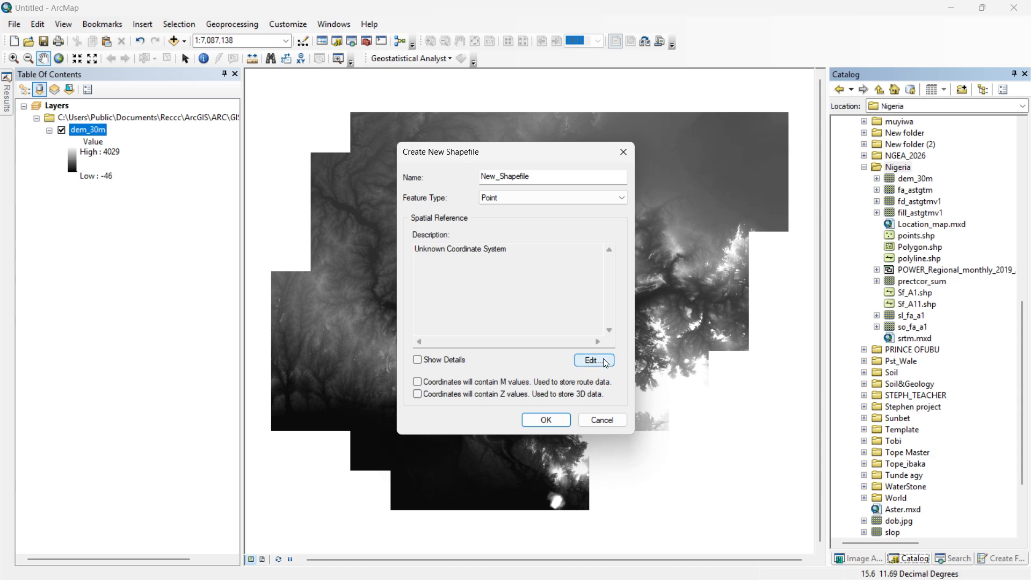
drag(555, 175, 435, 182)
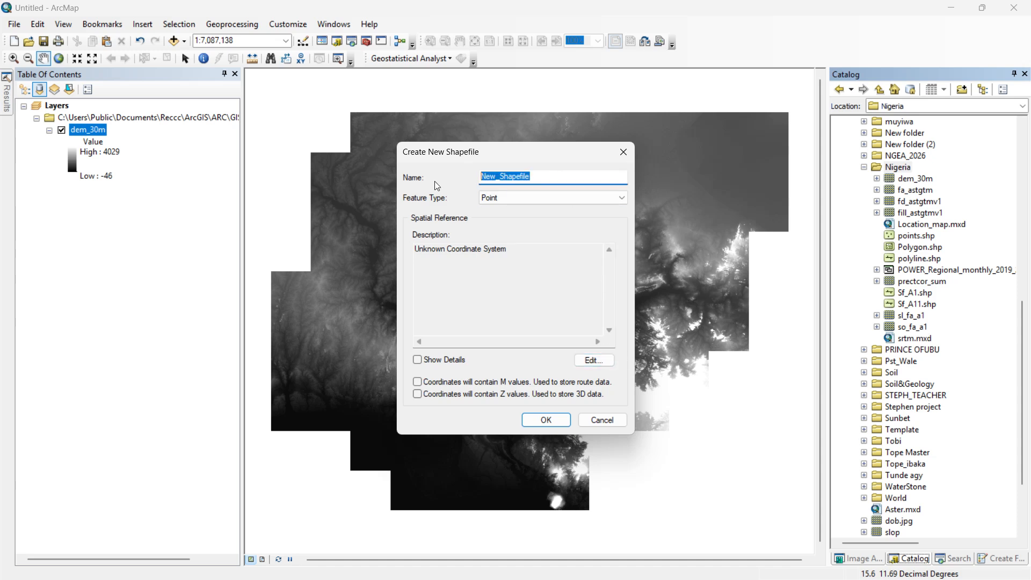
text(POINTS)
- Assign the GCS_WGS_1984 coordinate system to the point shapefile and try to create it
click(593, 360)
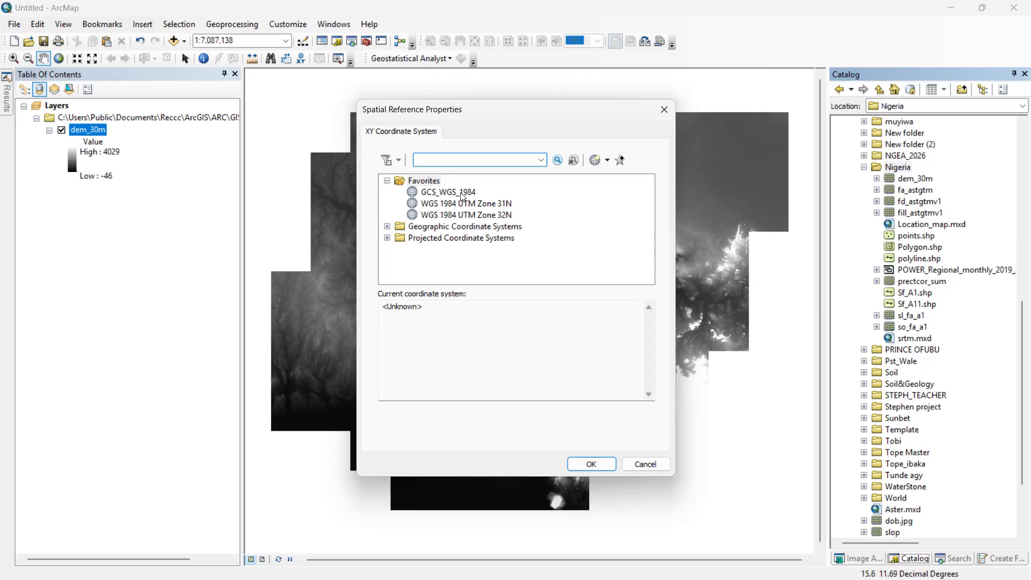
click(461, 192)
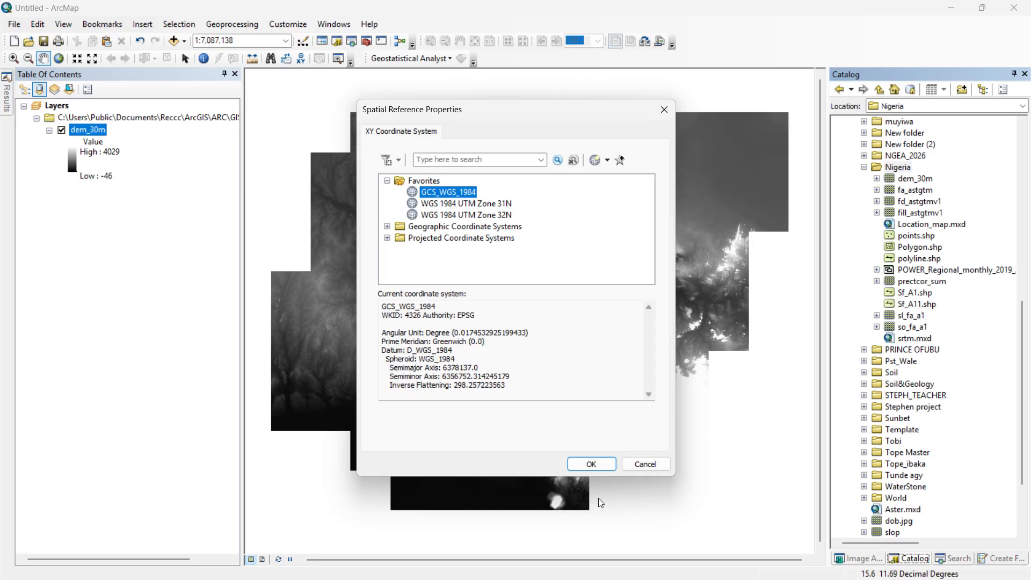
click(586, 468)
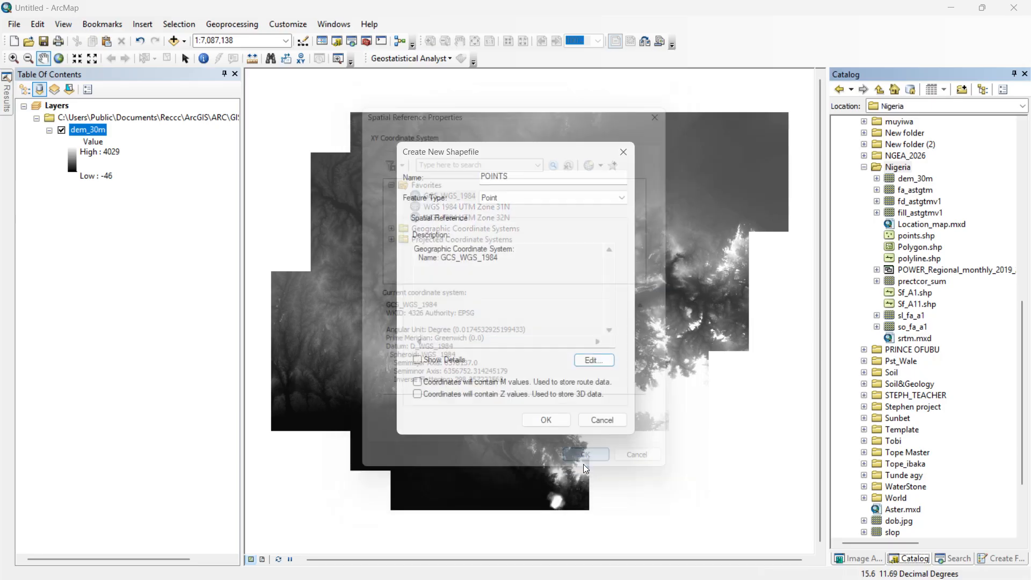
click(548, 421)
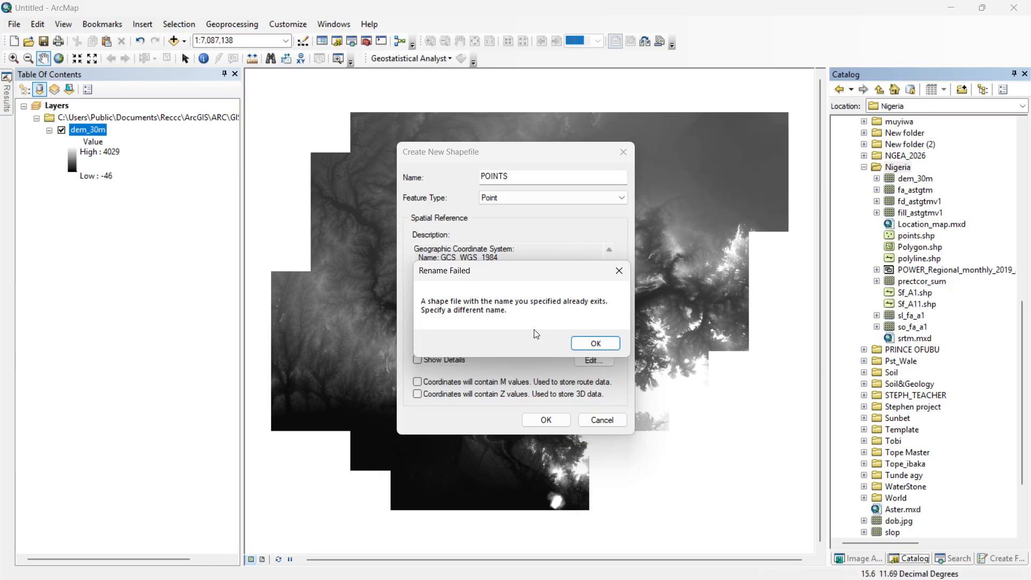
click(586, 344)
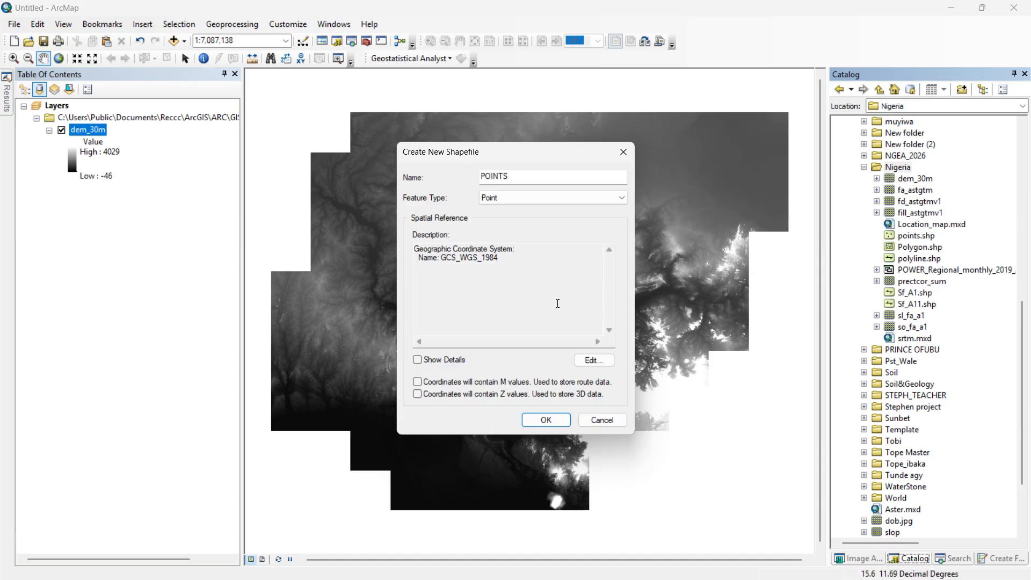
- Change the new point shapefile's name to POINTS1 and create it
click(530, 177)
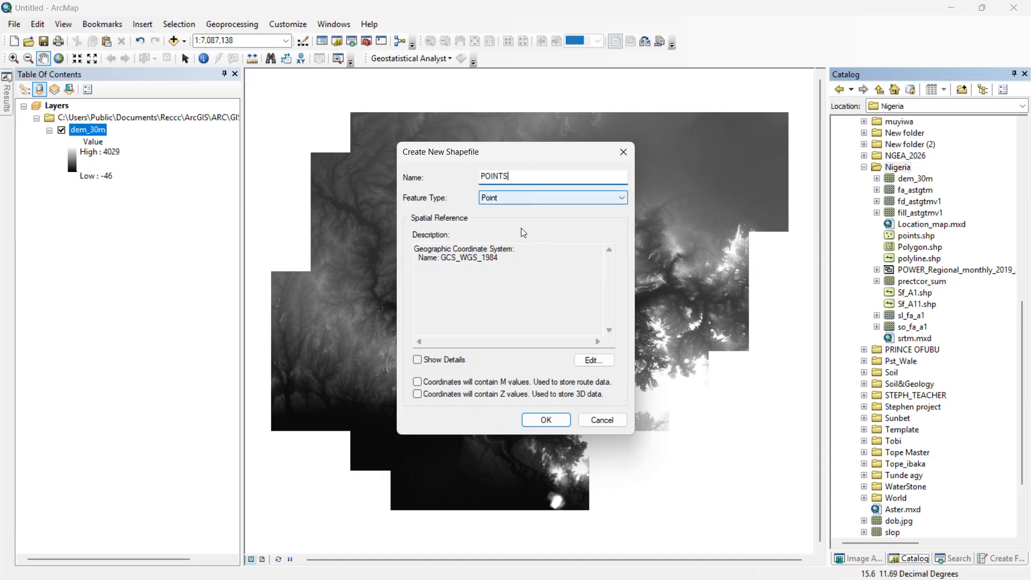
text(1)
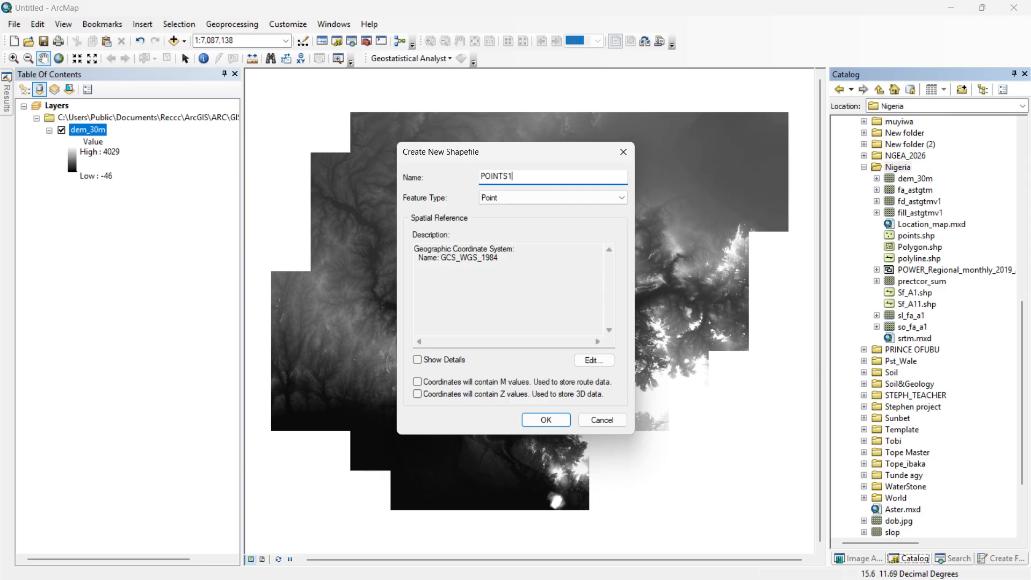
click(545, 419)
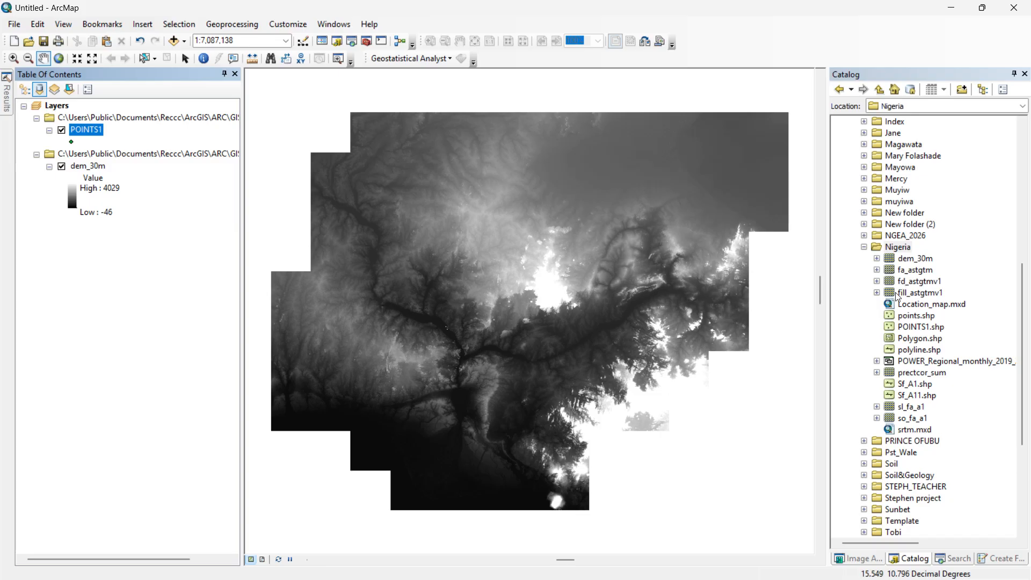
- Start a second new shapefile in the Nigeria folder, keeping the default name, with feature type Polyline
right_click(894, 251)
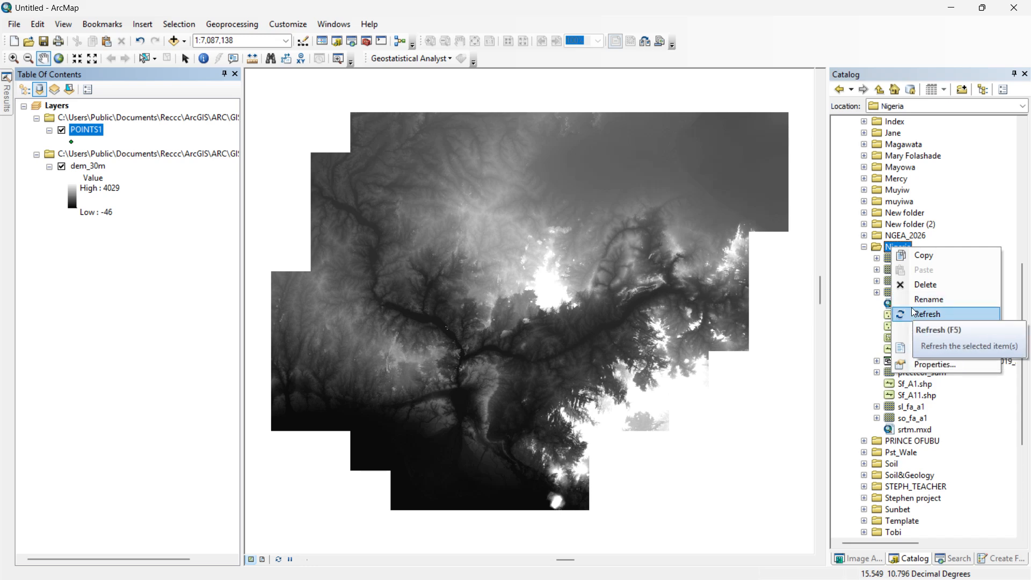
mouse_move(924, 331)
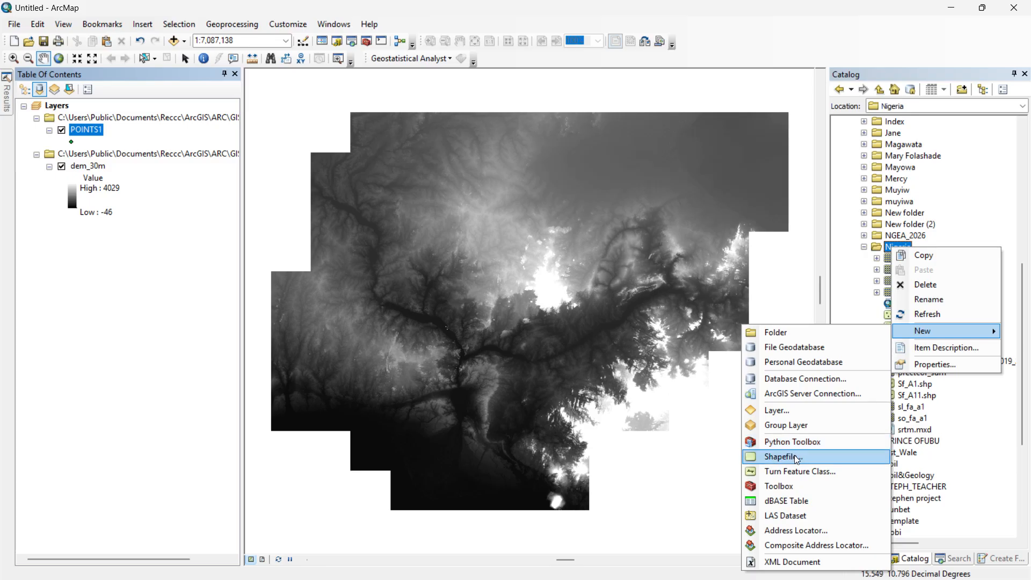
click(796, 458)
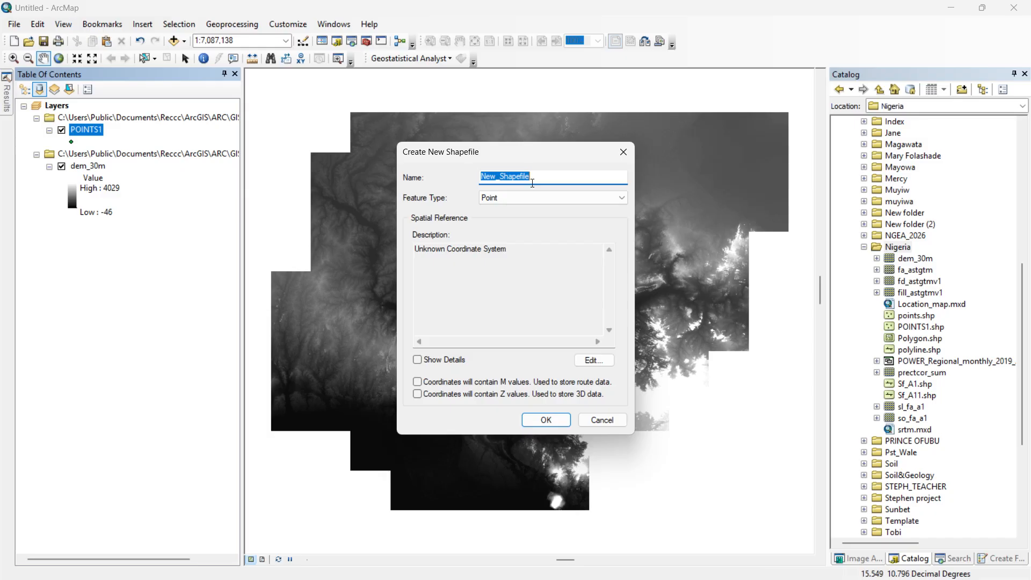
click(531, 199)
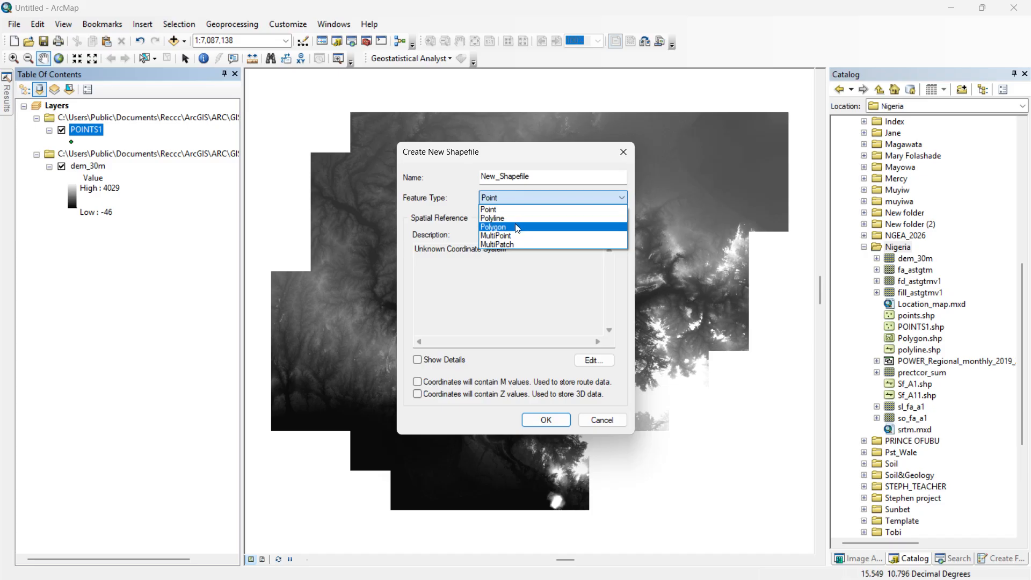
click(506, 219)
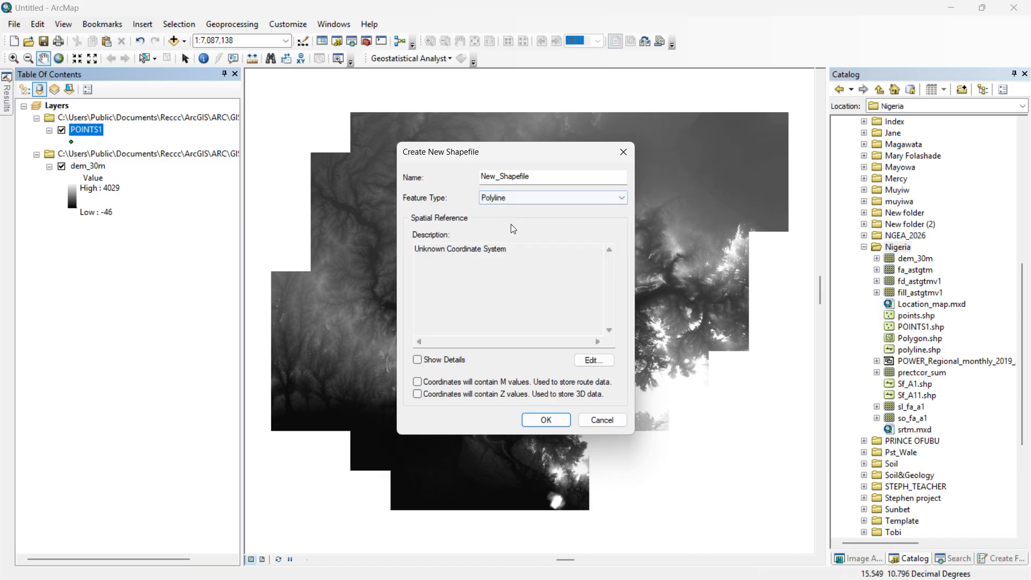
- Assign the GCS_WGS_1984 coordinate system to the polyline shapefile and create it
click(590, 360)
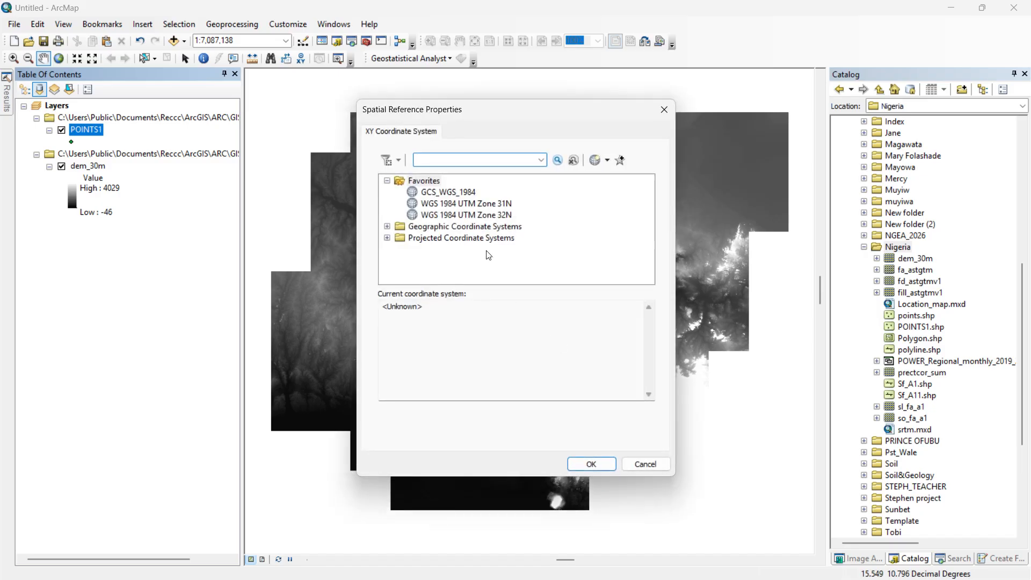
click(445, 192)
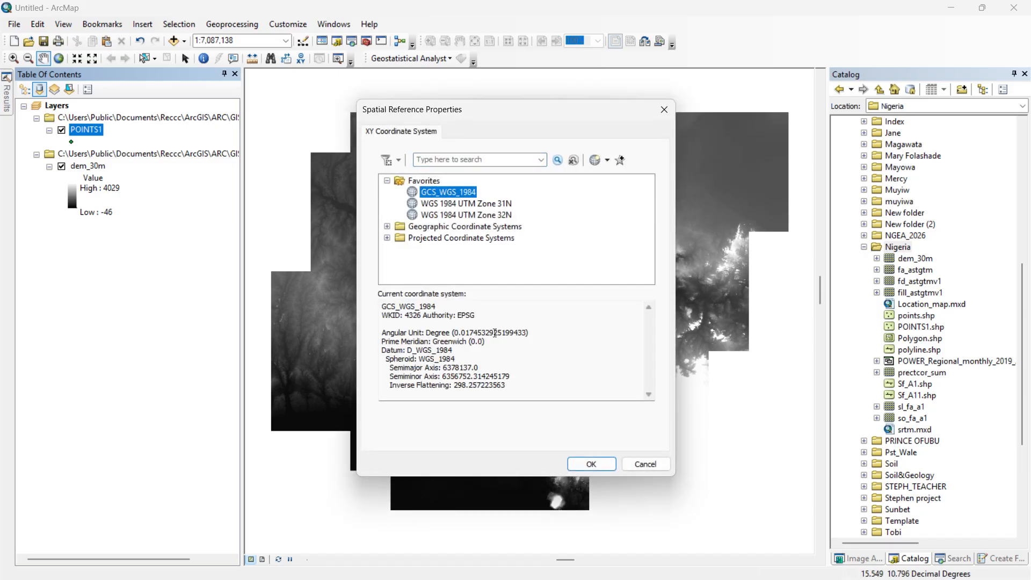
click(595, 465)
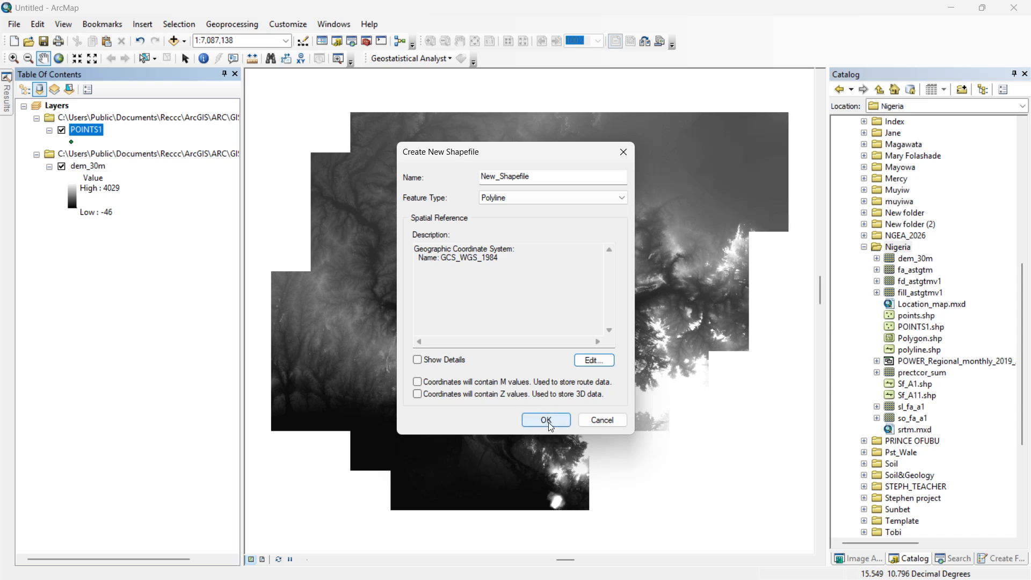
click(546, 420)
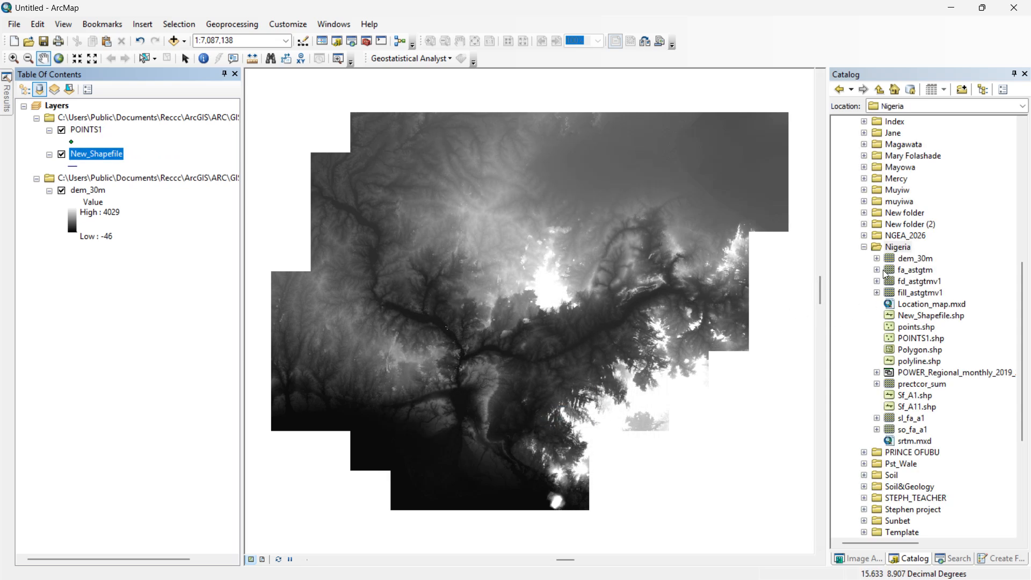
- Start another new shapefile in the Nigeria folder, named POLYGON1, with feature type Polygon
right_click(892, 249)
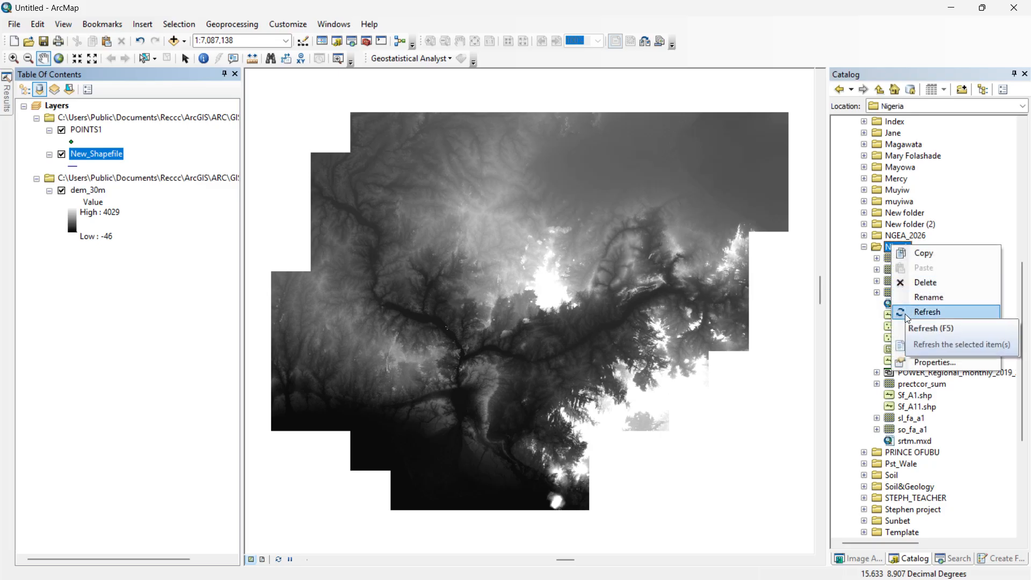
mouse_move(904, 334)
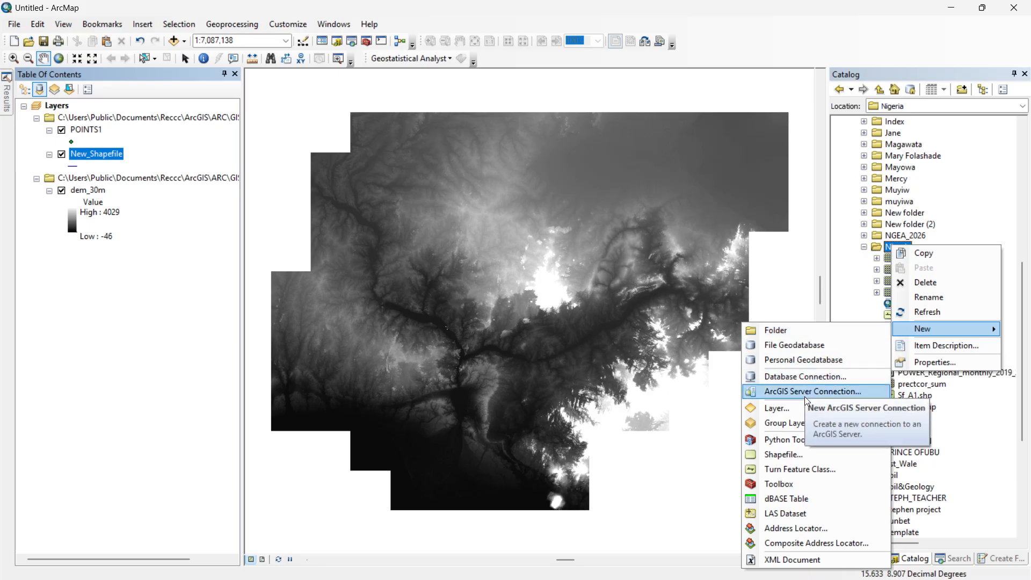
click(796, 455)
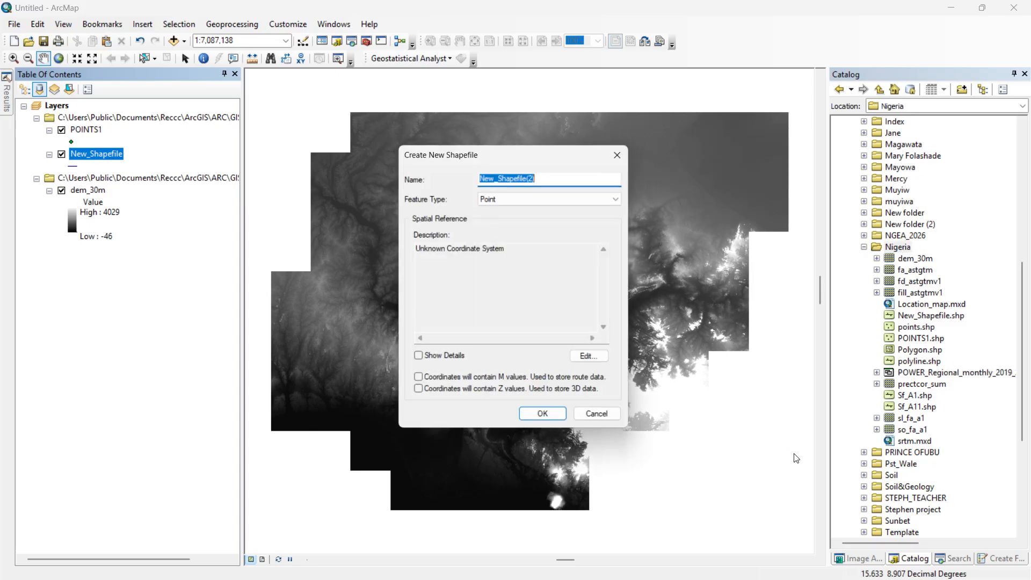
click(525, 199)
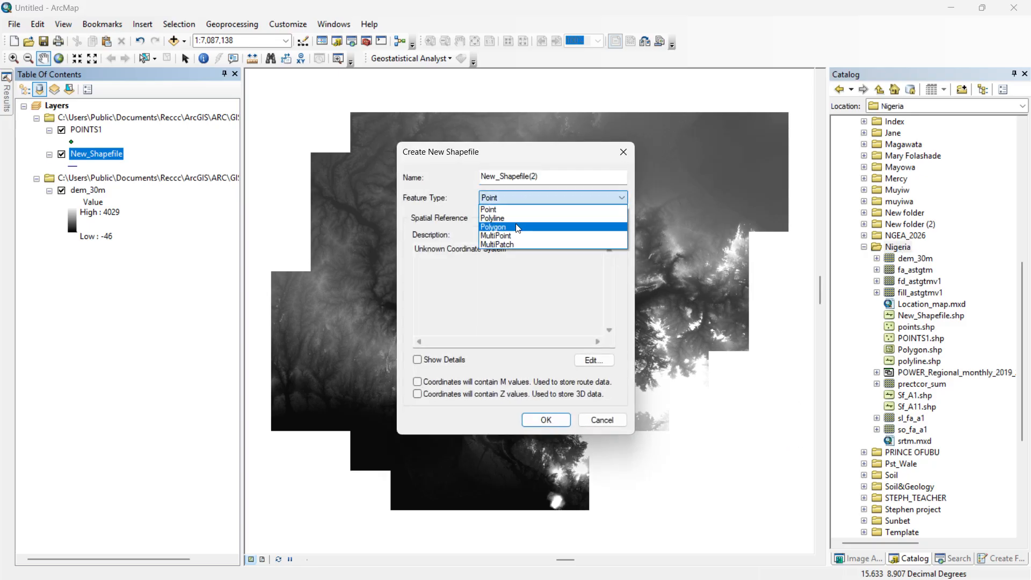
click(519, 225)
click(528, 200)
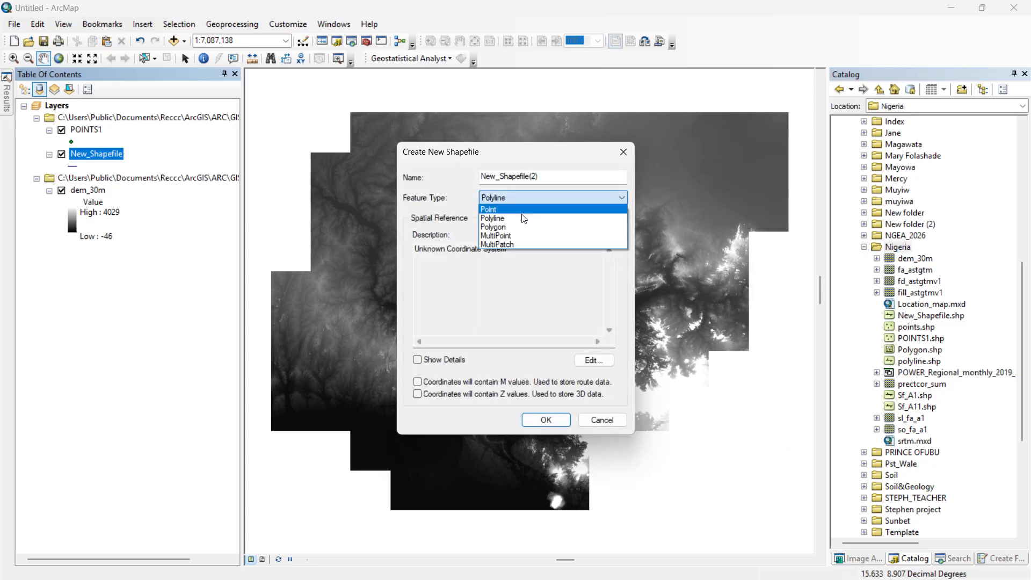
click(524, 224)
drag(546, 173, 449, 179)
text(PO)
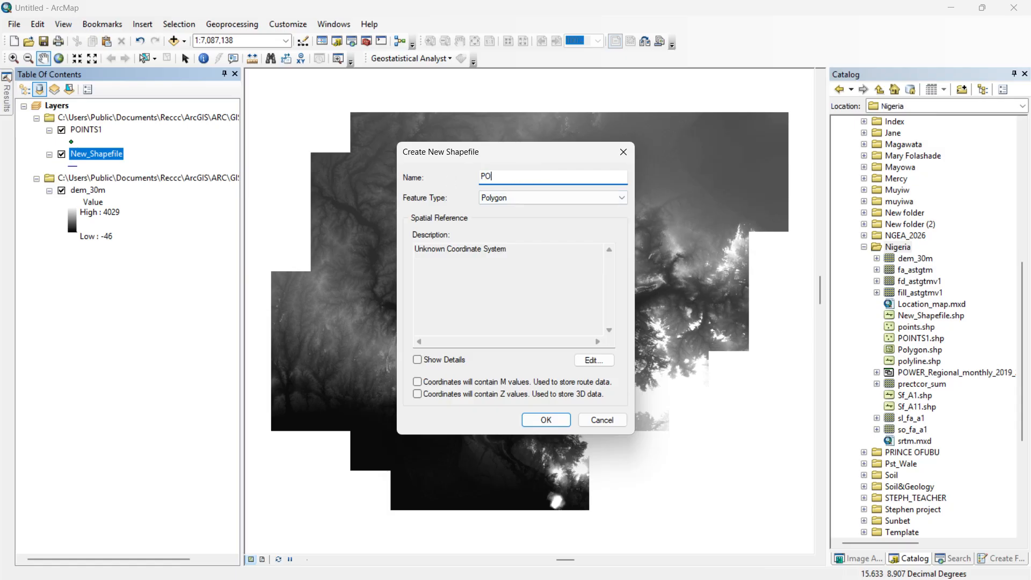
text(LG)
key(BackSpace)
text(YGON1)
- Assign the GCS_WGS_1984 coordinate system to the polygon shapefile and create it
click(594, 360)
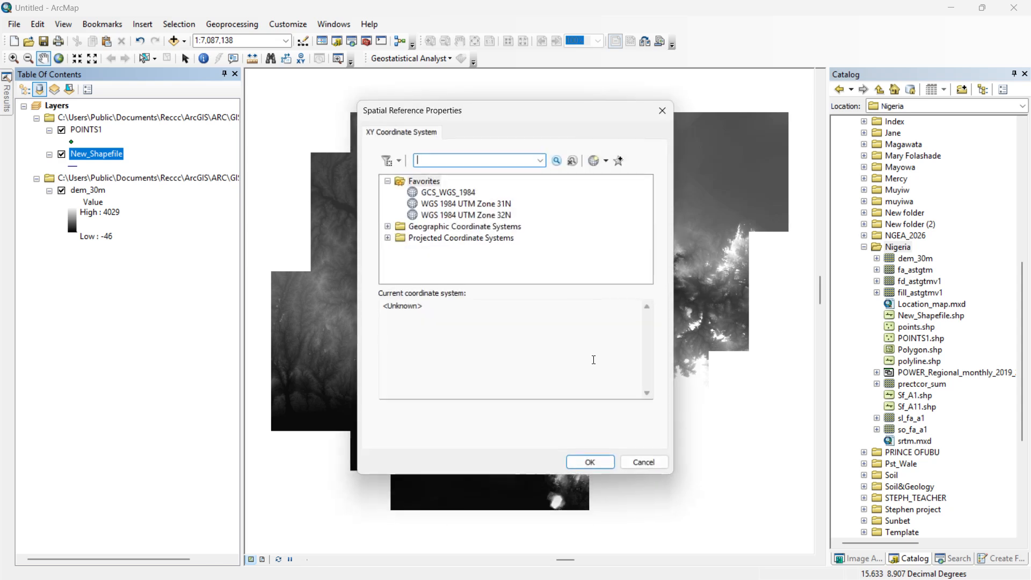
click(448, 193)
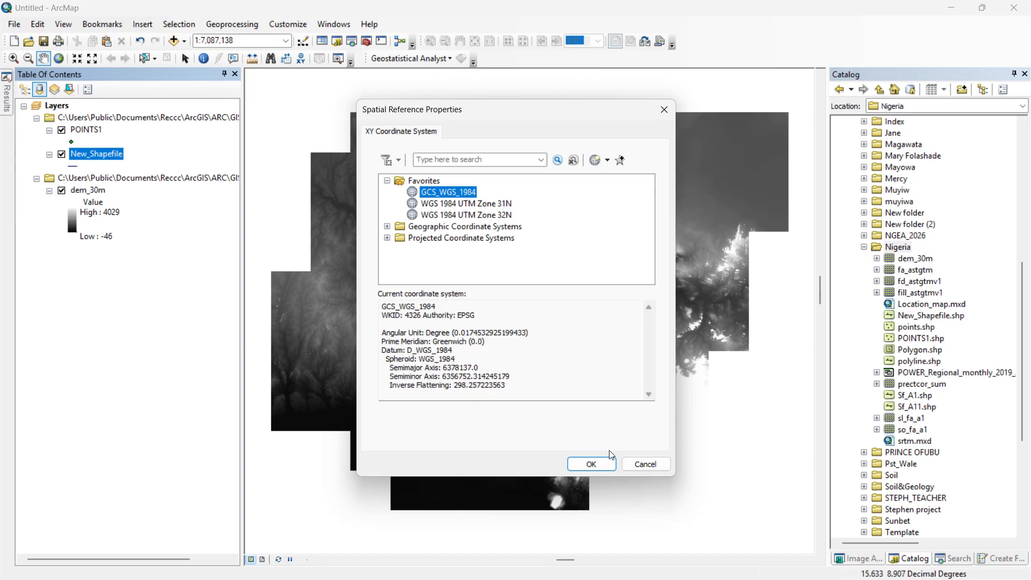
click(591, 464)
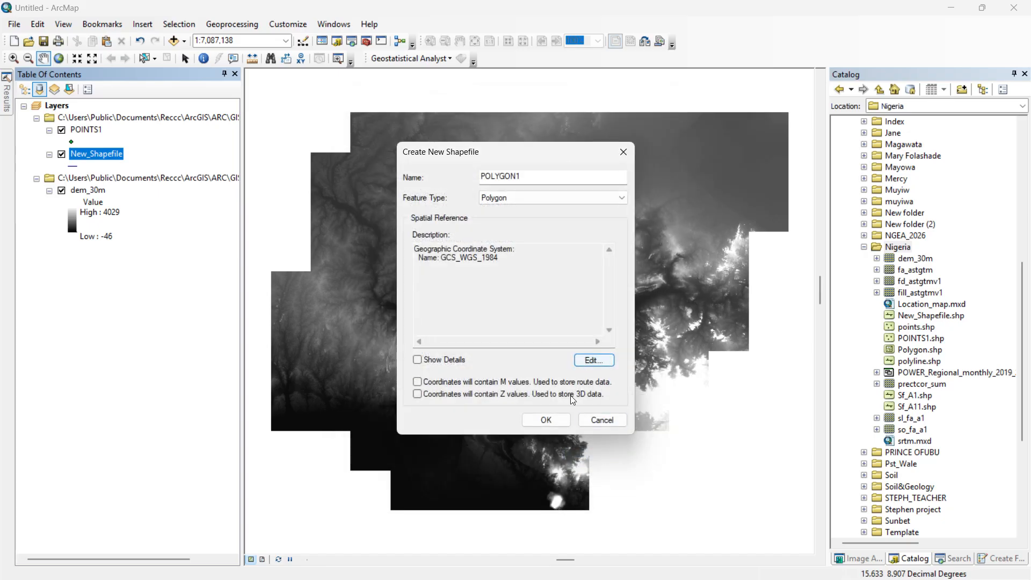
click(546, 420)
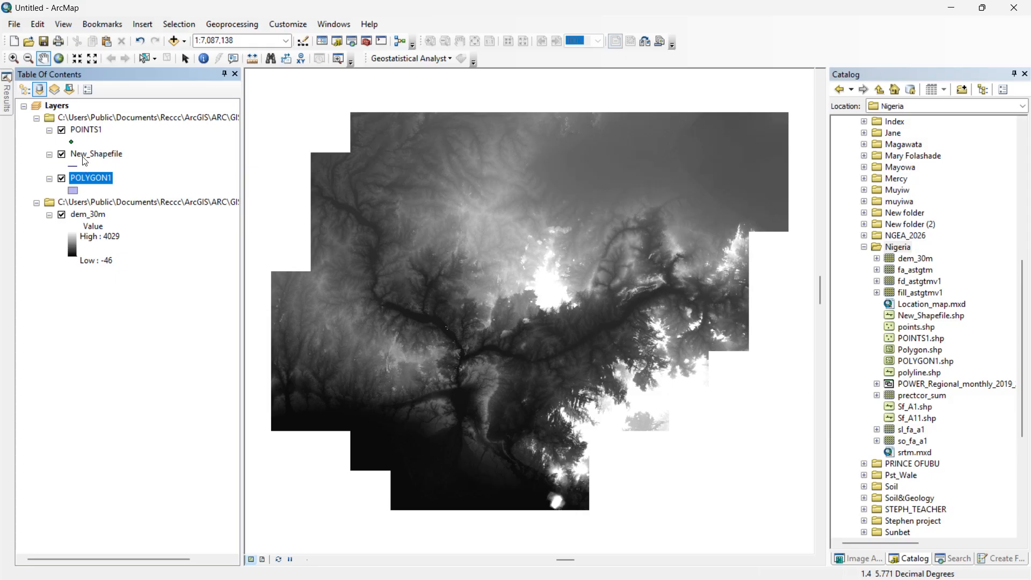
- Start an editing session from the POINTS1 layer and dock the Editor toolbar next to the Geostatistical Analyst toolbar
right_click(86, 130)
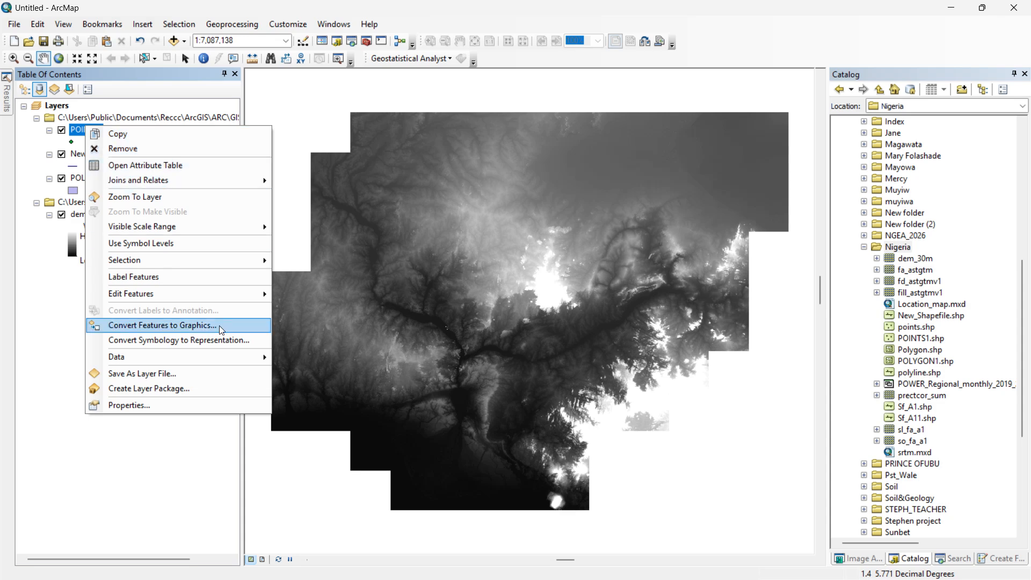
mouse_move(230, 292)
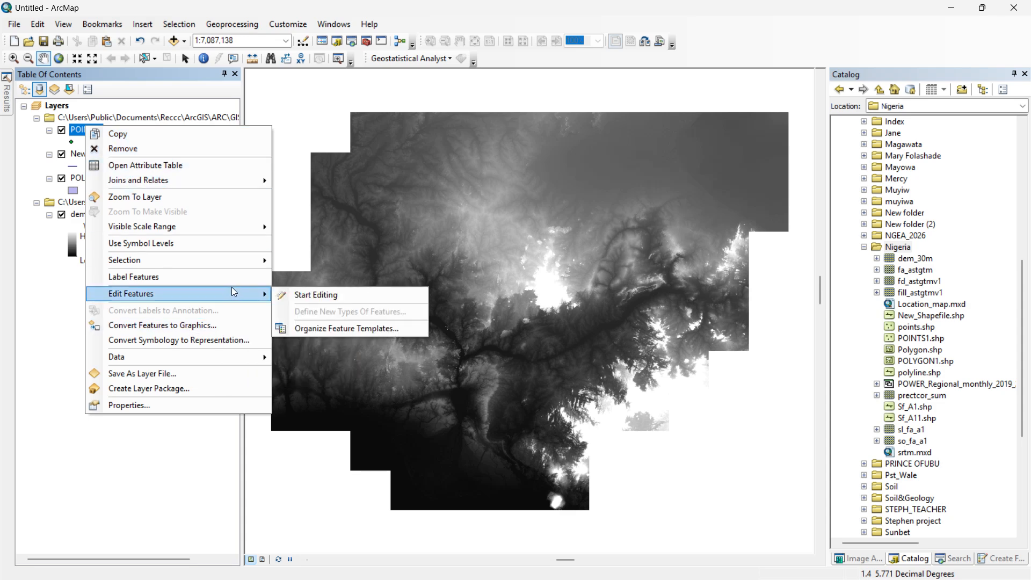
click(291, 296)
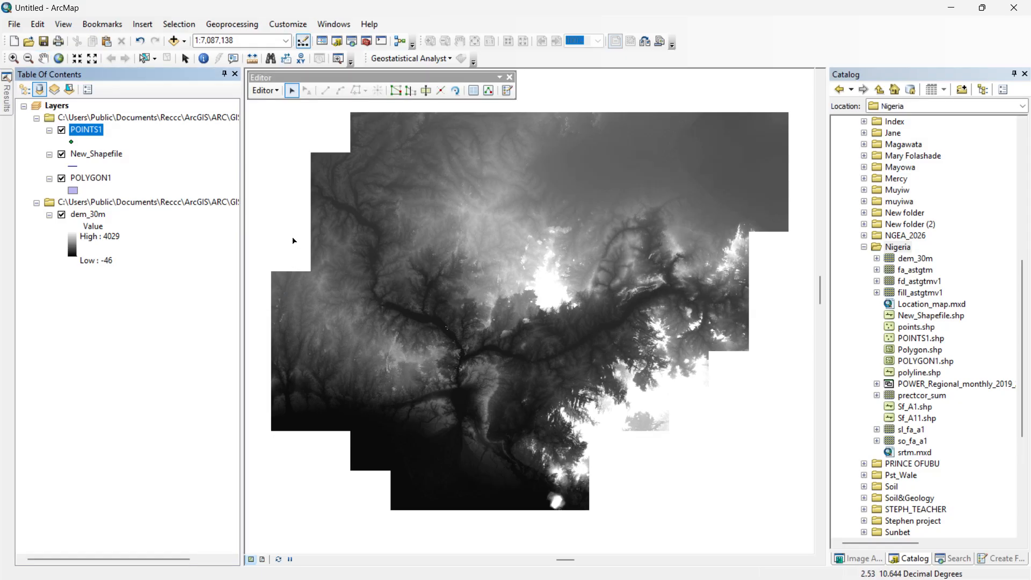
drag(296, 73, 517, 58)
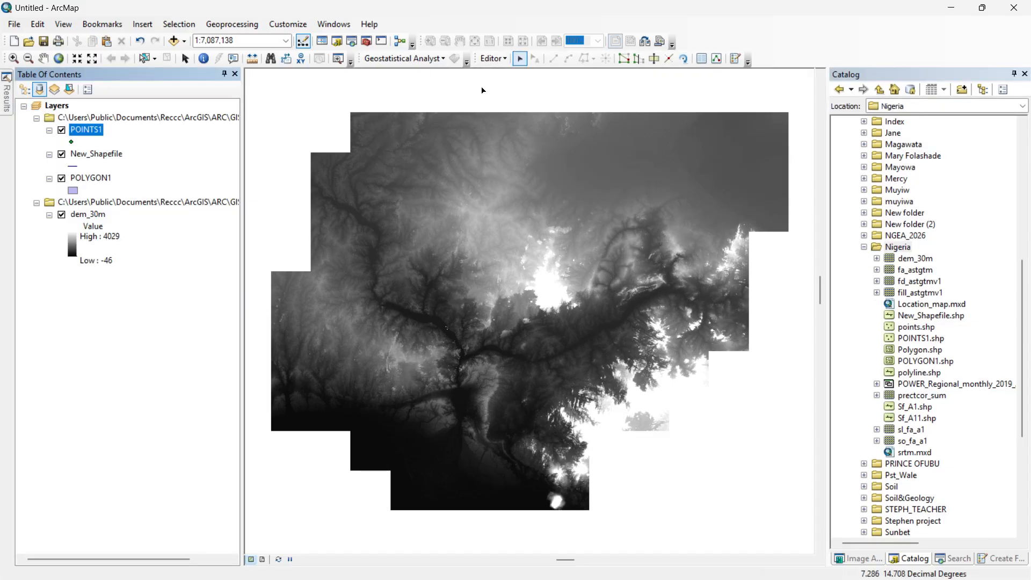
- Open the Create Features window and choose the New_Shapefile template with the Line construction tool
click(501, 60)
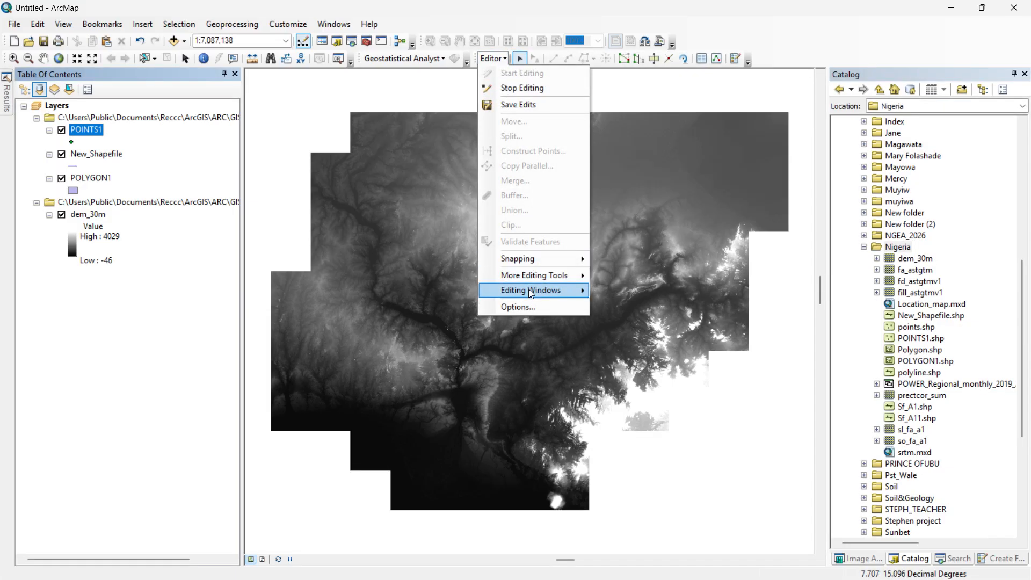
mouse_move(530, 288)
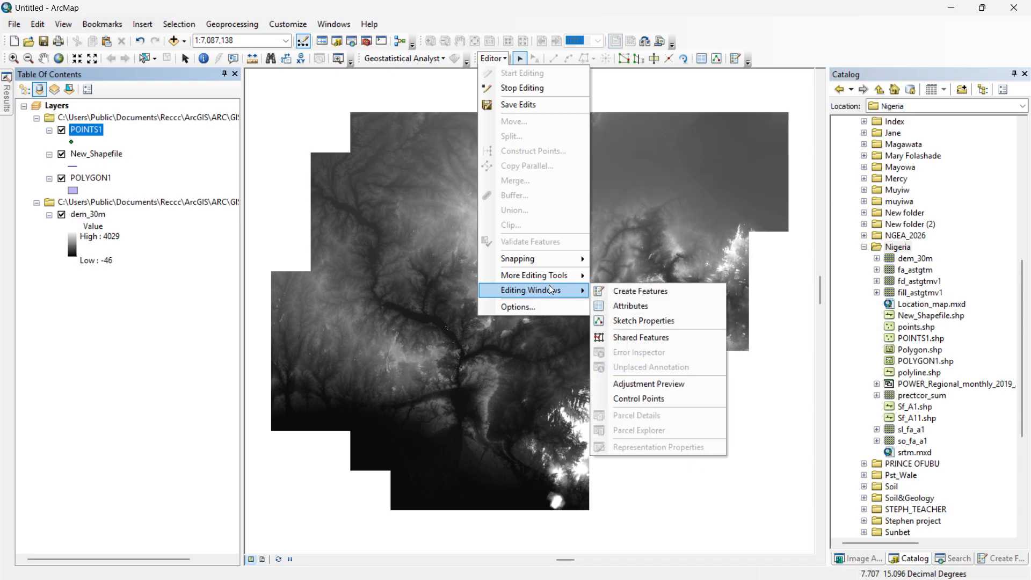
mouse_move(561, 276)
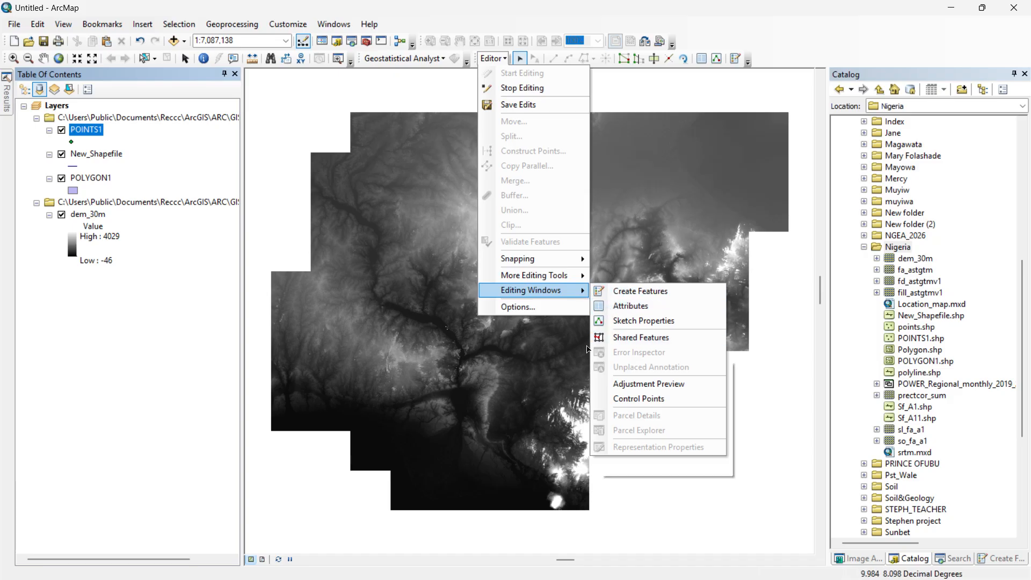
click(637, 292)
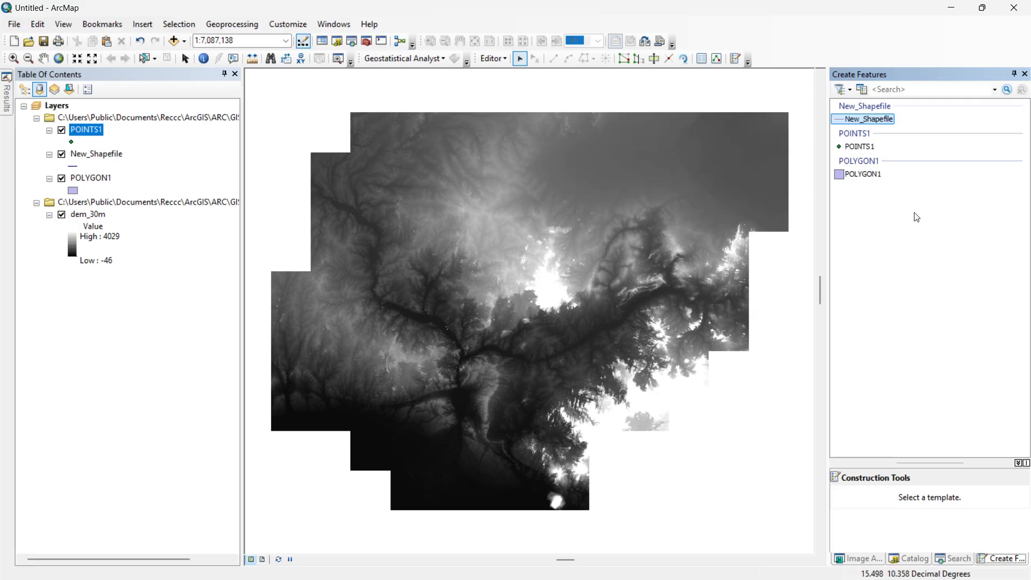
click(853, 119)
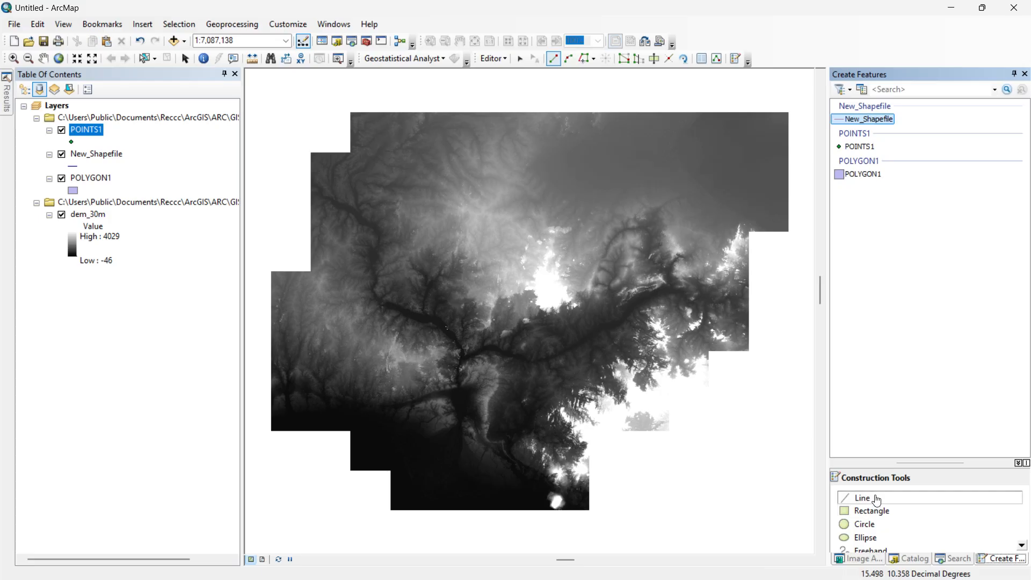
scroll(877, 524, down, 1)
scroll(877, 525, up, 1)
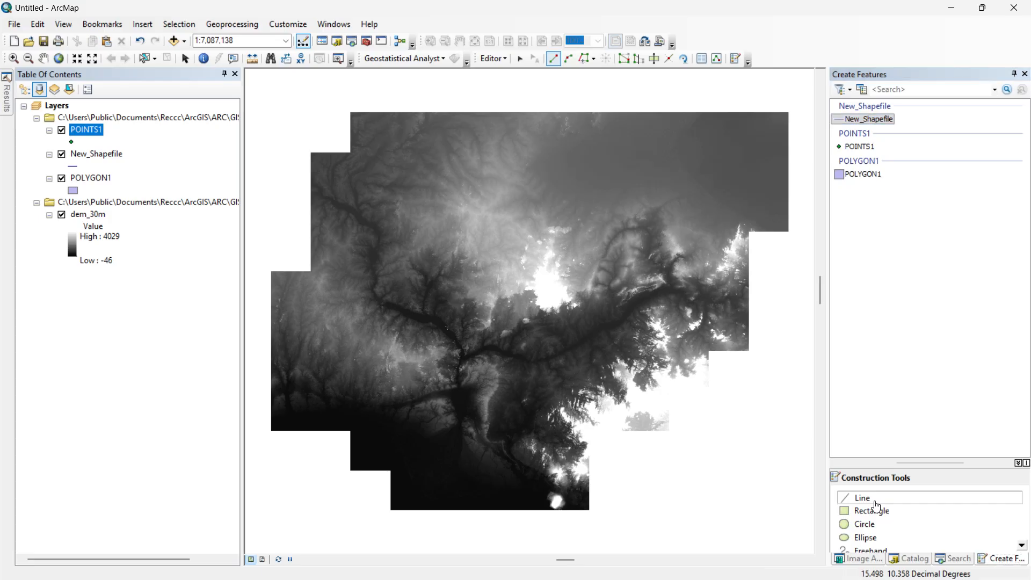
click(872, 514)
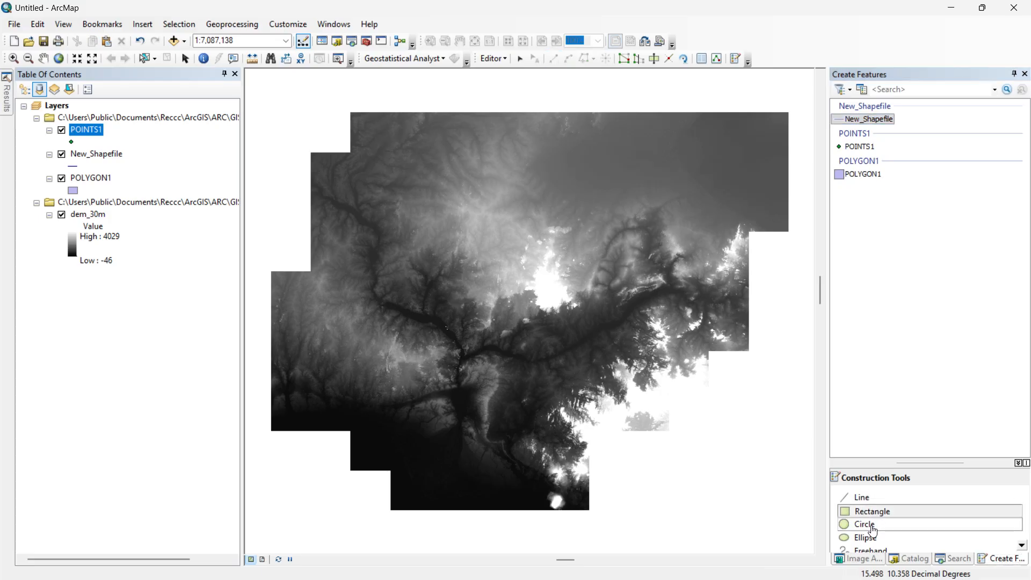
click(879, 501)
click(878, 503)
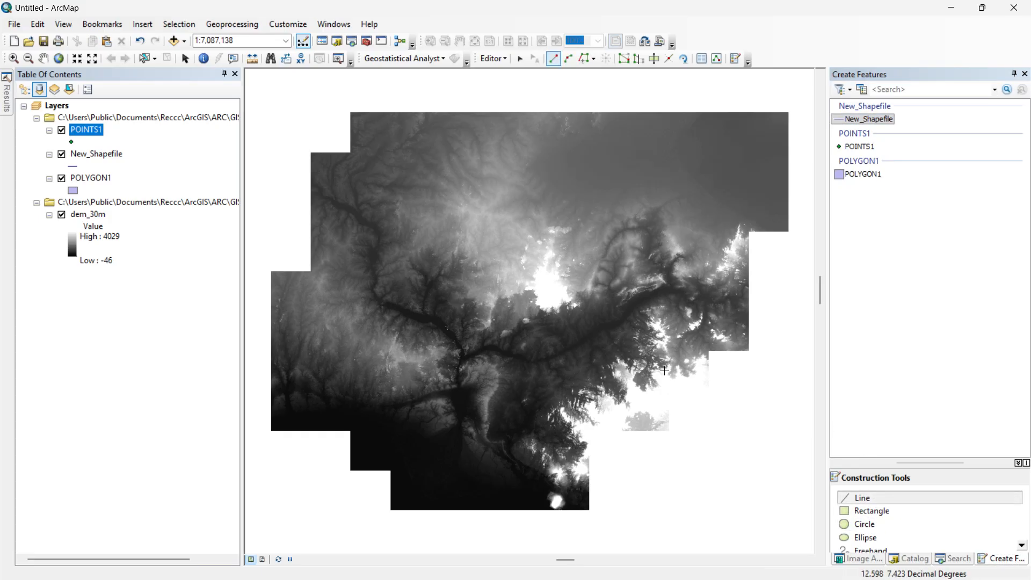
- Digitize the main river in New_Shapefile, following the dark valley from the northwest through the confluence and south toward the coast
scroll(444, 374, down, 2)
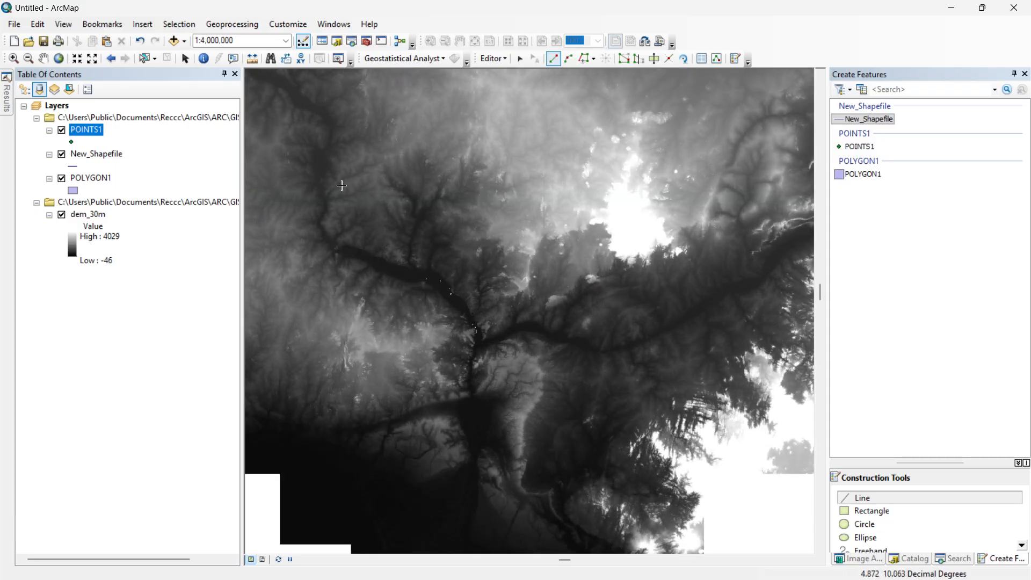
click(328, 141)
click(323, 160)
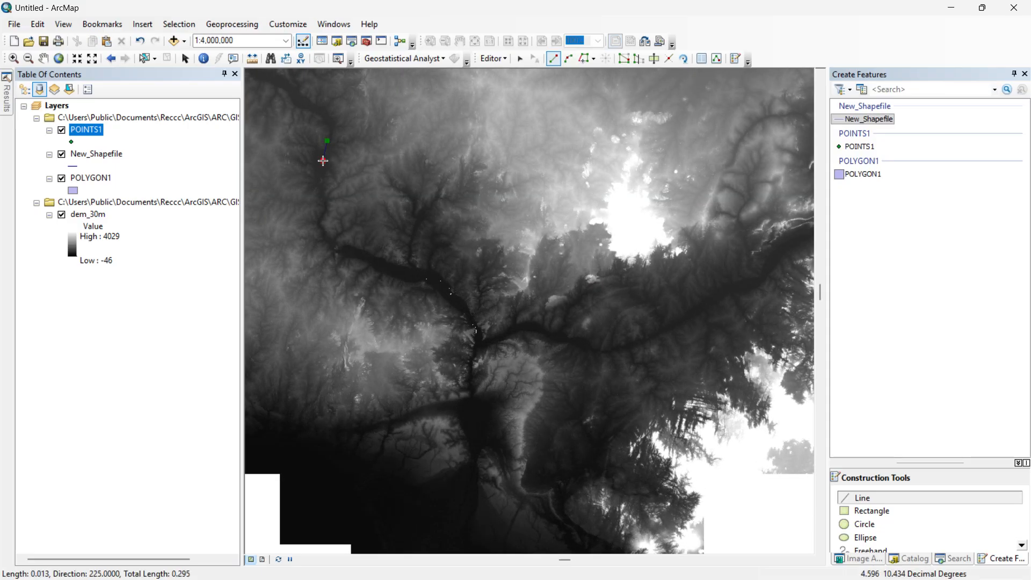
click(321, 188)
click(324, 204)
click(323, 213)
click(318, 227)
click(332, 246)
click(381, 266)
click(435, 281)
click(461, 307)
click(476, 327)
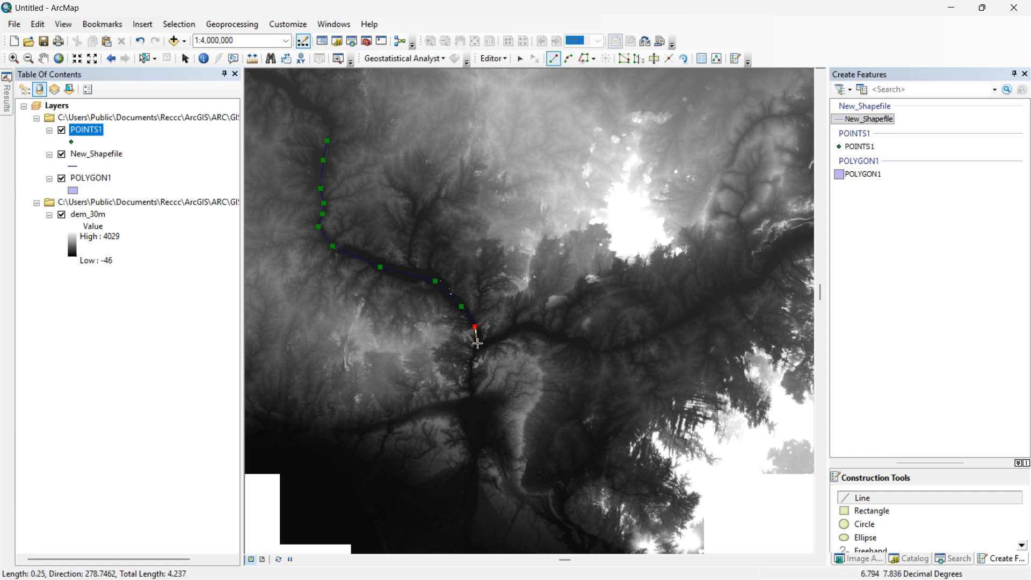
click(475, 345)
click(471, 352)
click(471, 373)
click(471, 401)
click(471, 432)
click(468, 459)
click(463, 501)
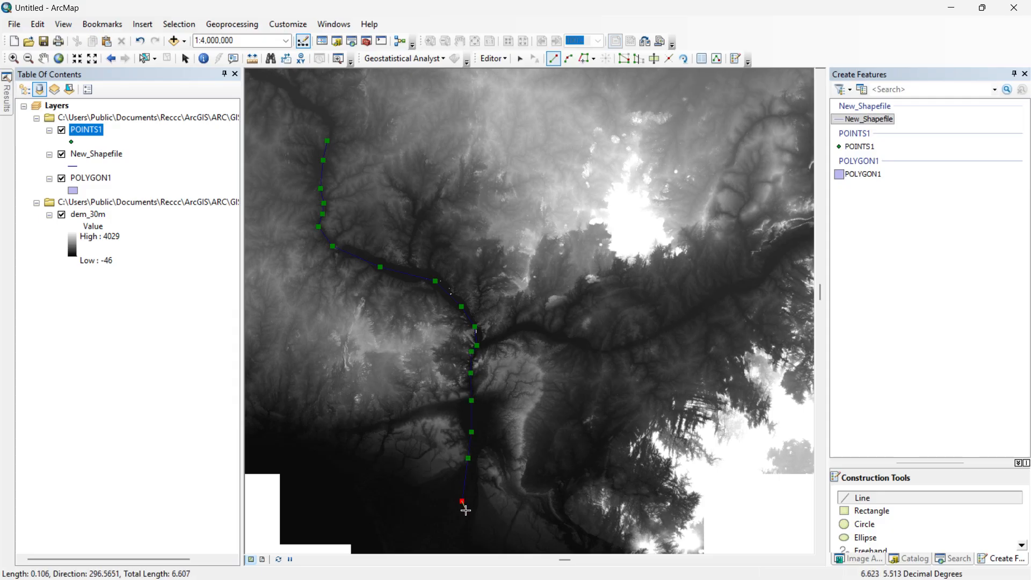
double_click(465, 529)
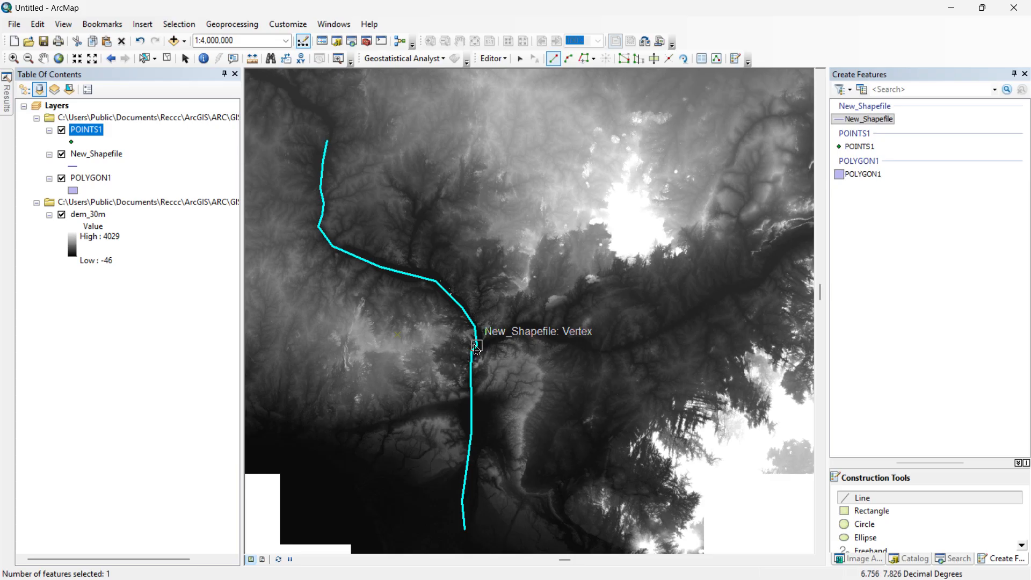
- Digitize the eastern river branch in New_Shapefile, starting at the main line's confluence vertex and following the valley to the northeast
click(477, 345)
click(492, 340)
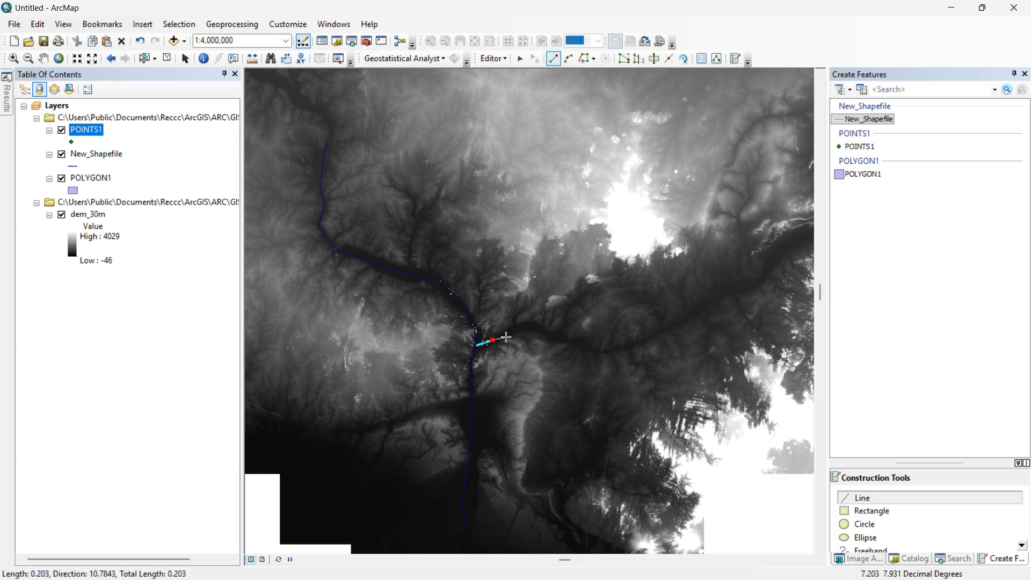
click(514, 333)
click(526, 330)
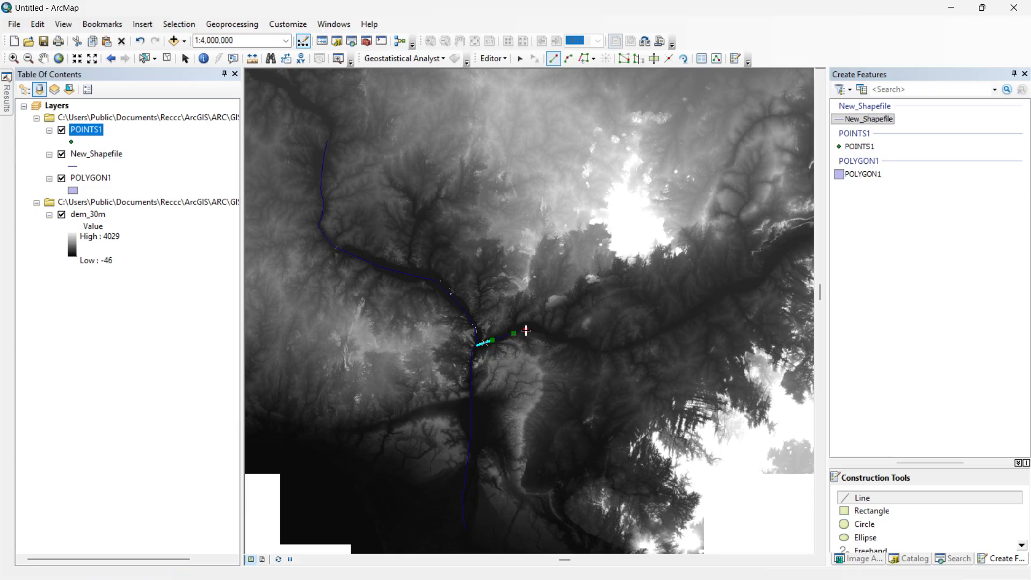
click(547, 336)
click(580, 345)
click(600, 353)
click(636, 342)
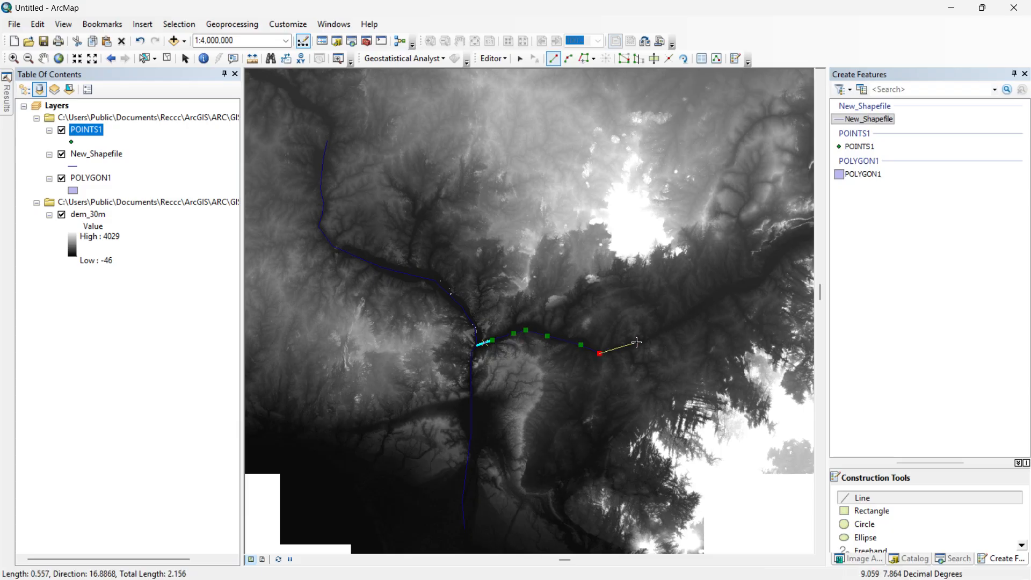
click(681, 318)
click(719, 291)
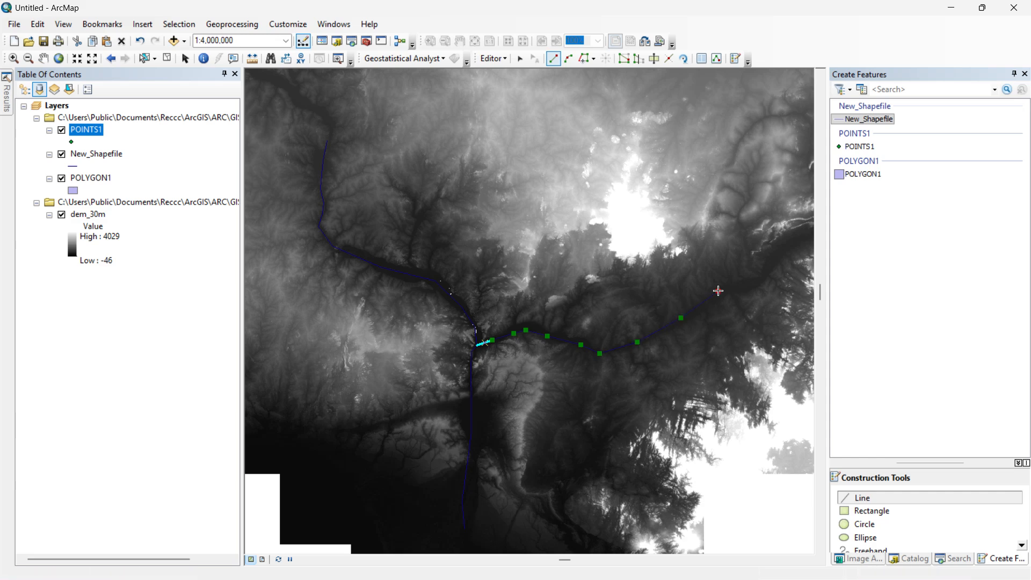
click(753, 287)
click(773, 261)
click(800, 237)
double_click(800, 237)
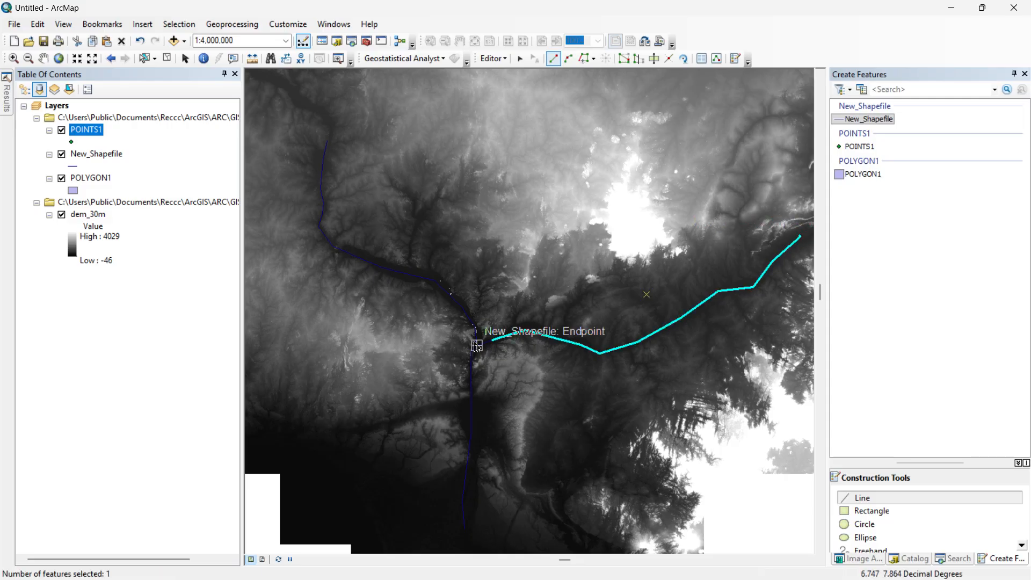
- Examine closely at the confluence whether the eastern branch connects to the main river line
scroll(477, 346, down, 4)
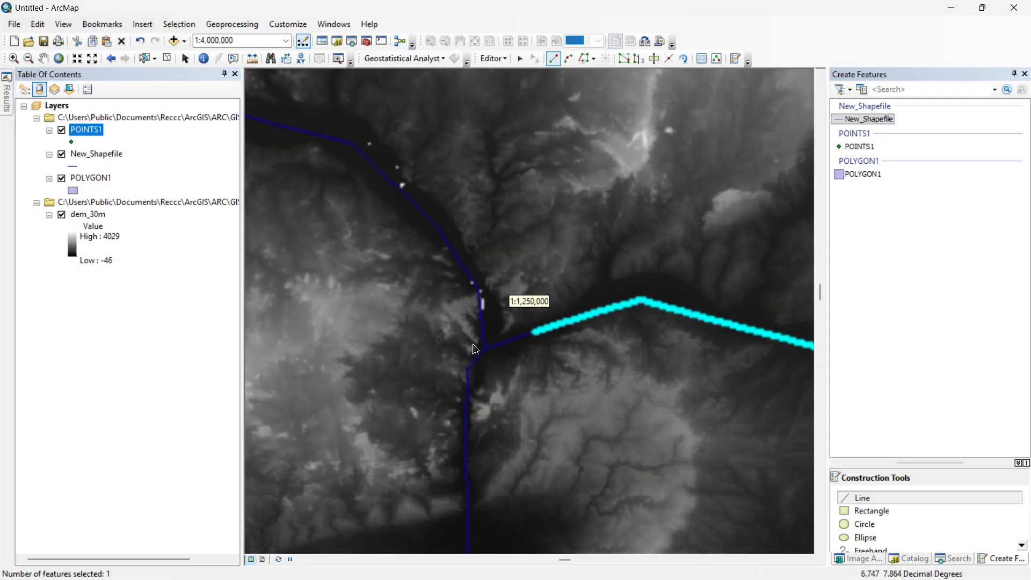
scroll(474, 349, down, 4)
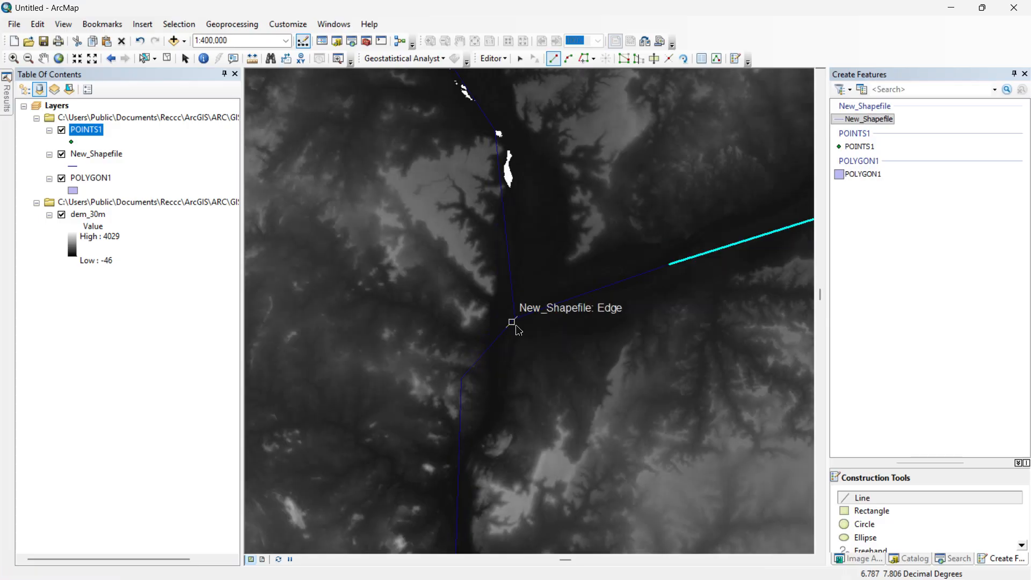
scroll(519, 325, down, 7)
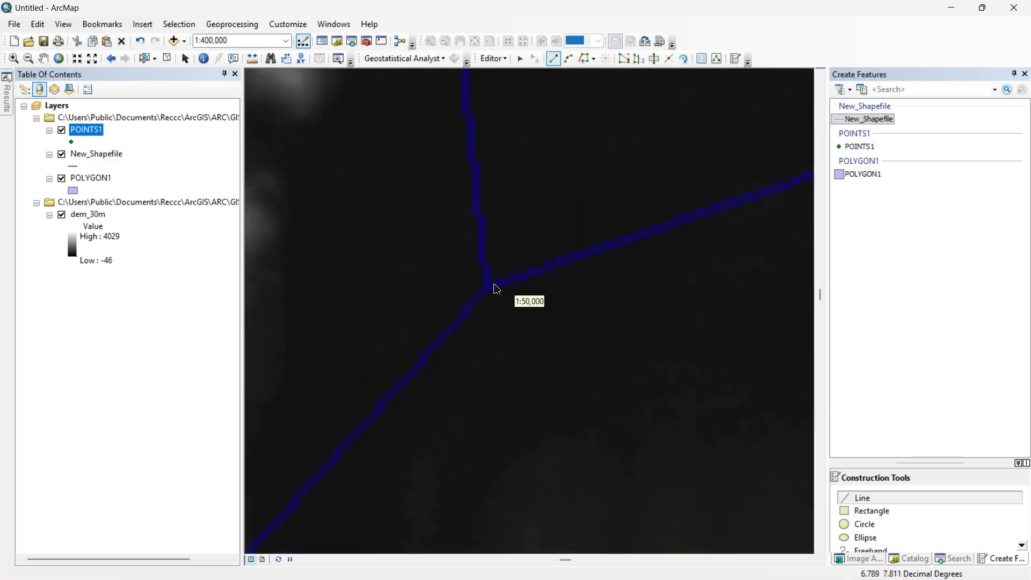
- Display the Snapping toolbar for the edit session
scroll(494, 333, up, 8)
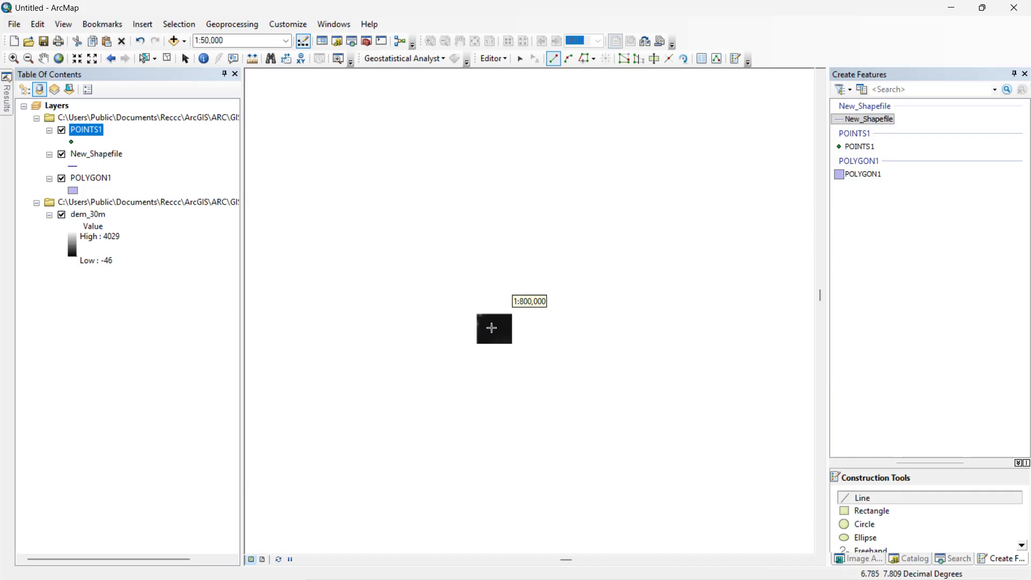
scroll(492, 328, up, 3)
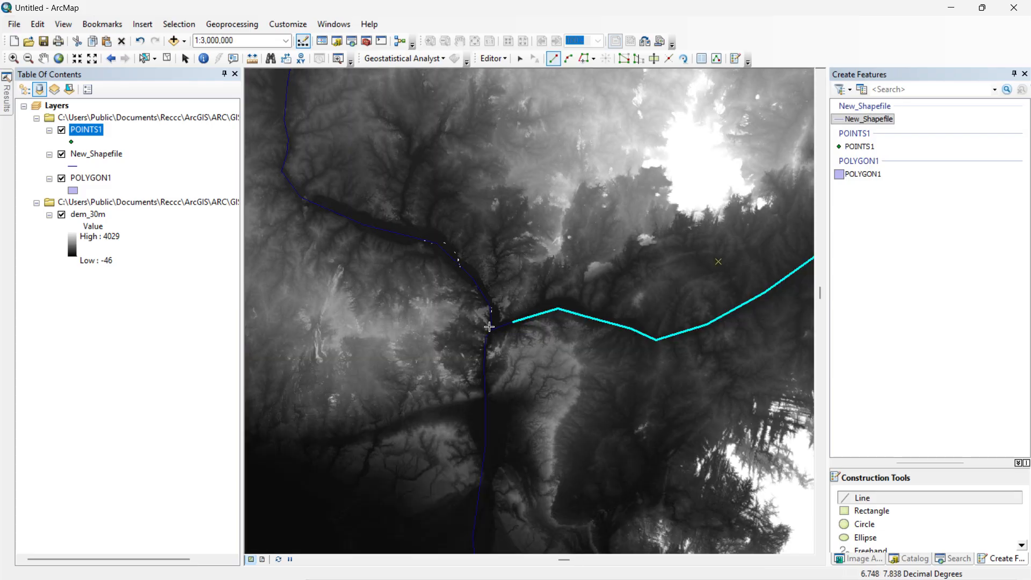
scroll(489, 326, up, 2)
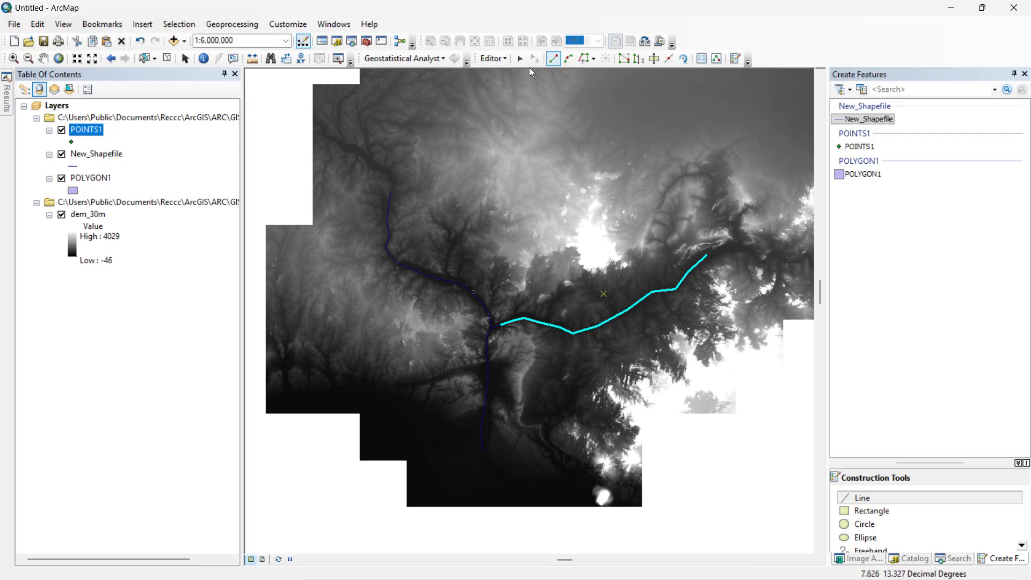
click(493, 59)
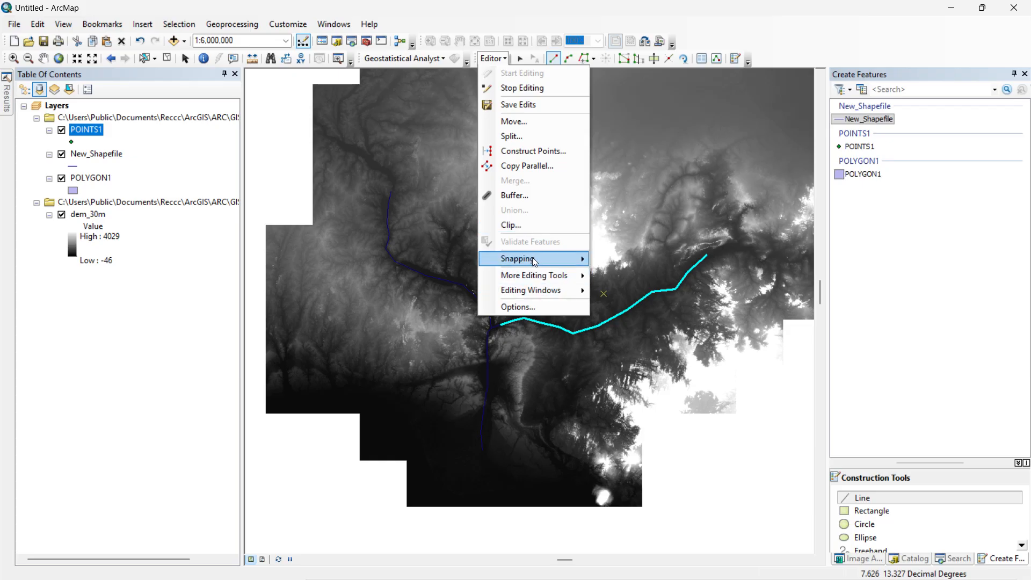
mouse_move(533, 257)
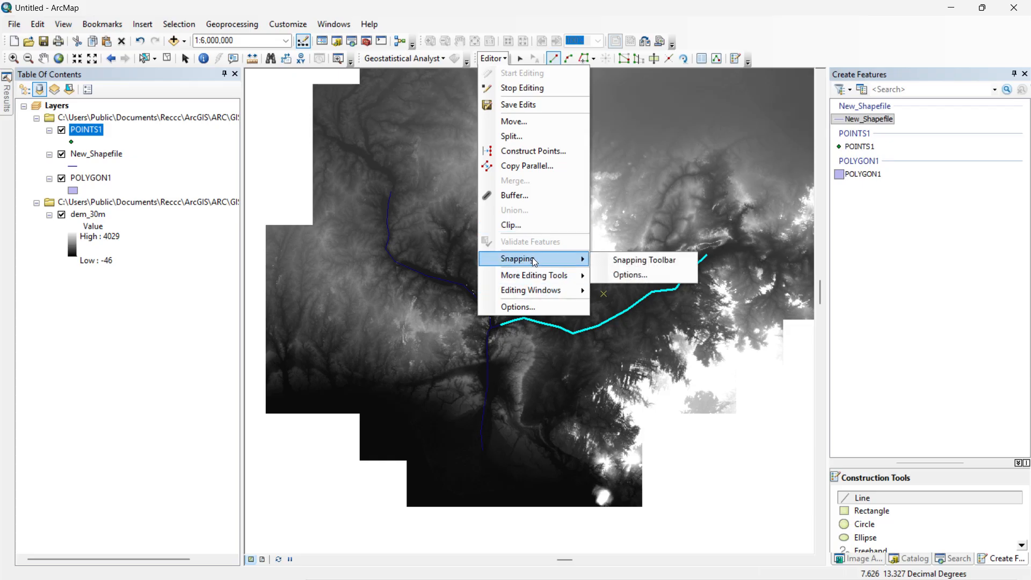
click(602, 261)
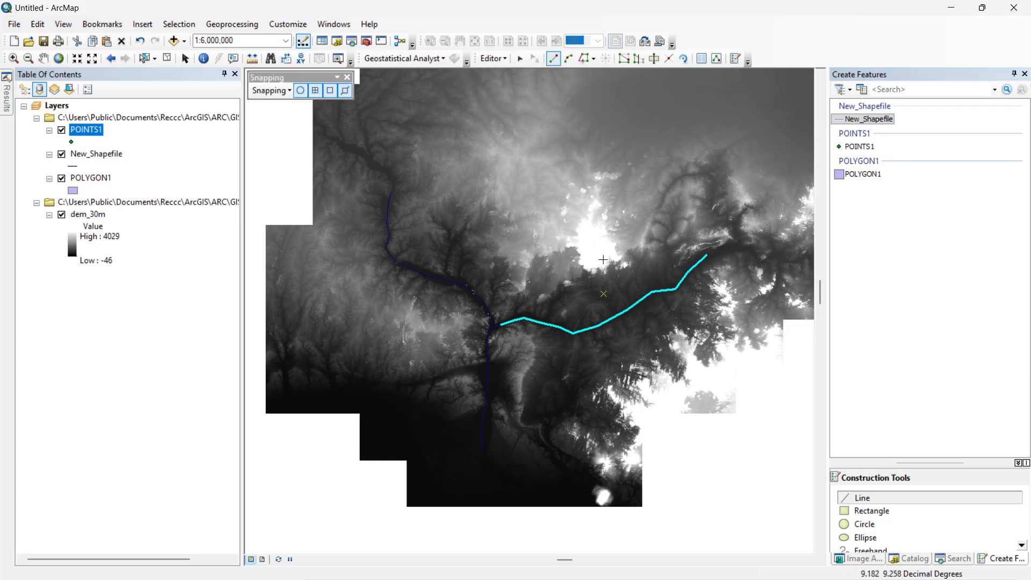
- Switch point, end, vertex and edge snapping off and then back on
click(303, 91)
click(315, 91)
click(329, 91)
click(343, 91)
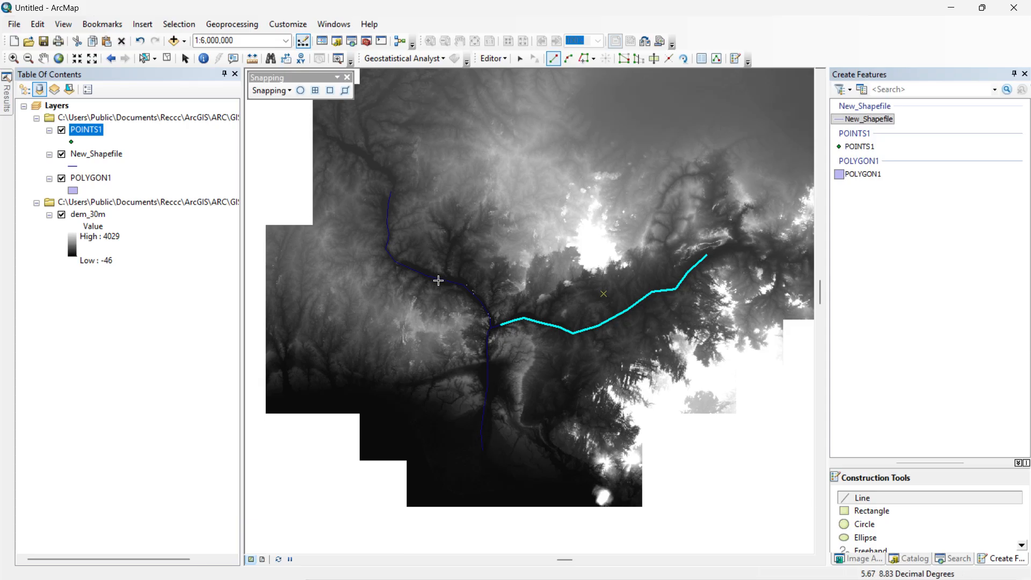
click(300, 91)
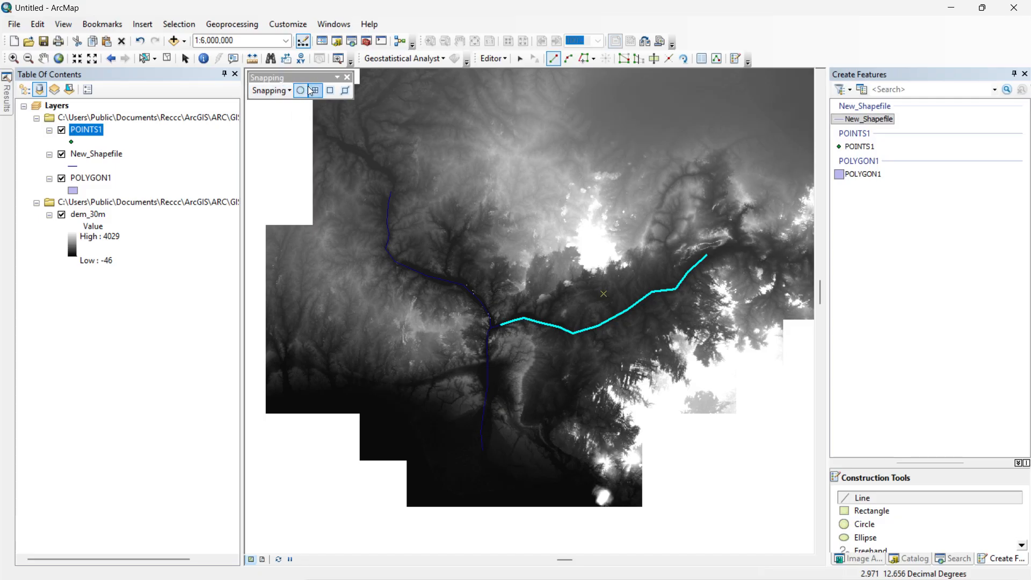
click(314, 91)
click(330, 91)
click(345, 91)
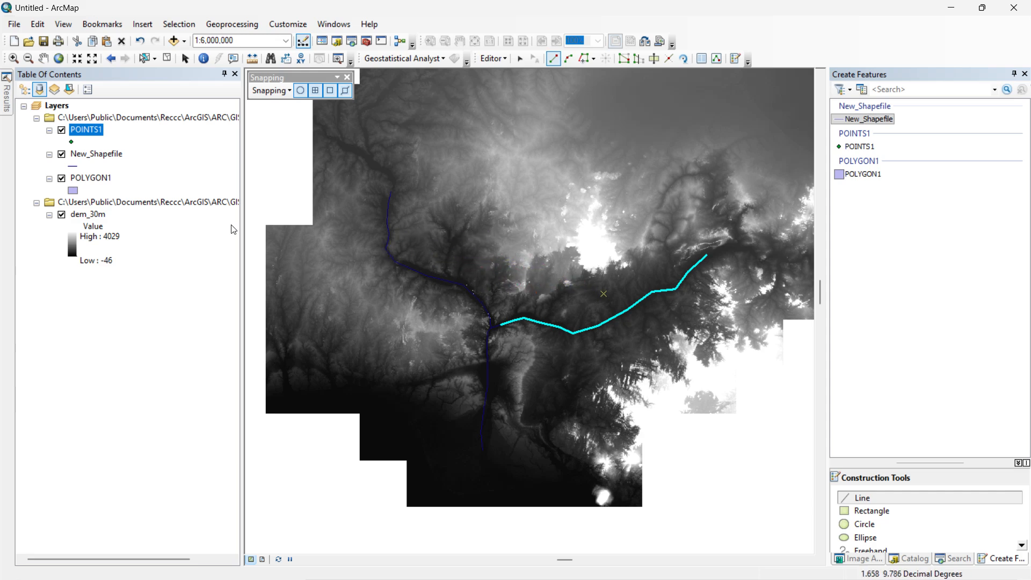
- Digitize ten scattered points in POINTS1 with the Point construction tool, spread across both sides of the rivers
click(869, 149)
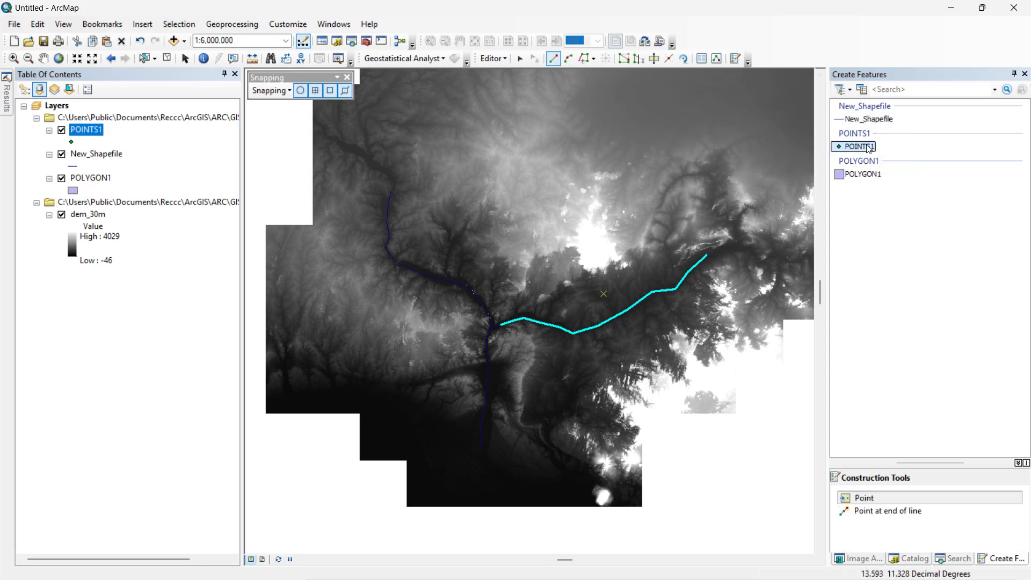
click(570, 197)
click(579, 240)
click(455, 256)
click(568, 356)
click(332, 367)
click(443, 358)
click(557, 401)
click(557, 135)
click(465, 156)
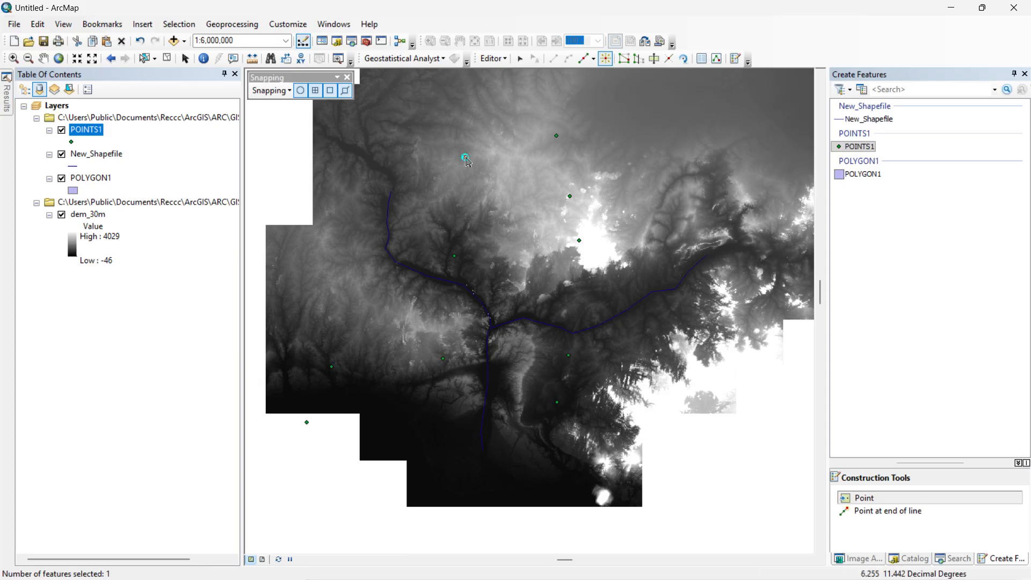
- Change the POINTS1 symbol to a yellow Circle 1 marker and add two more points north of the eastern river branch
click(71, 143)
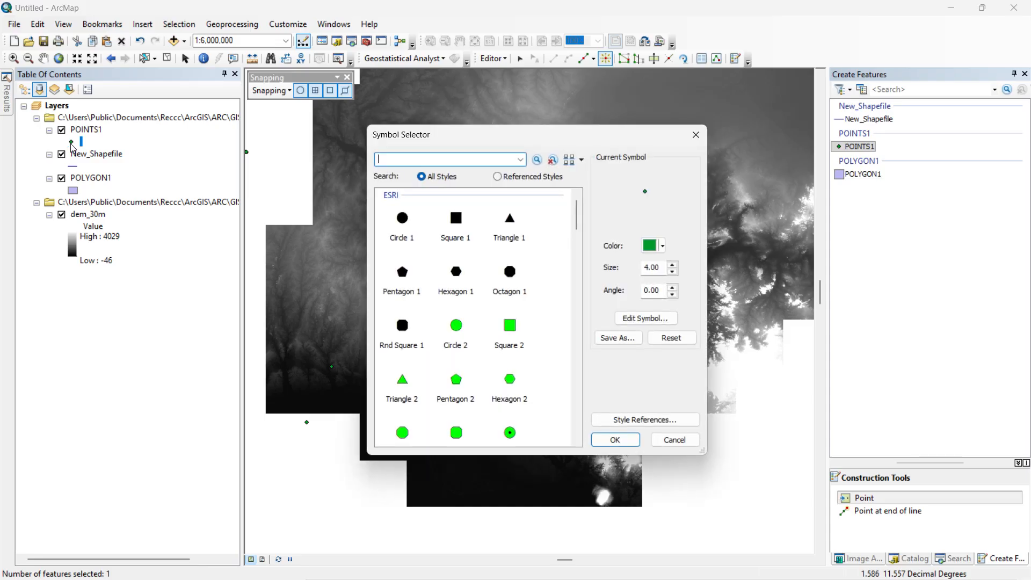
click(410, 233)
click(658, 251)
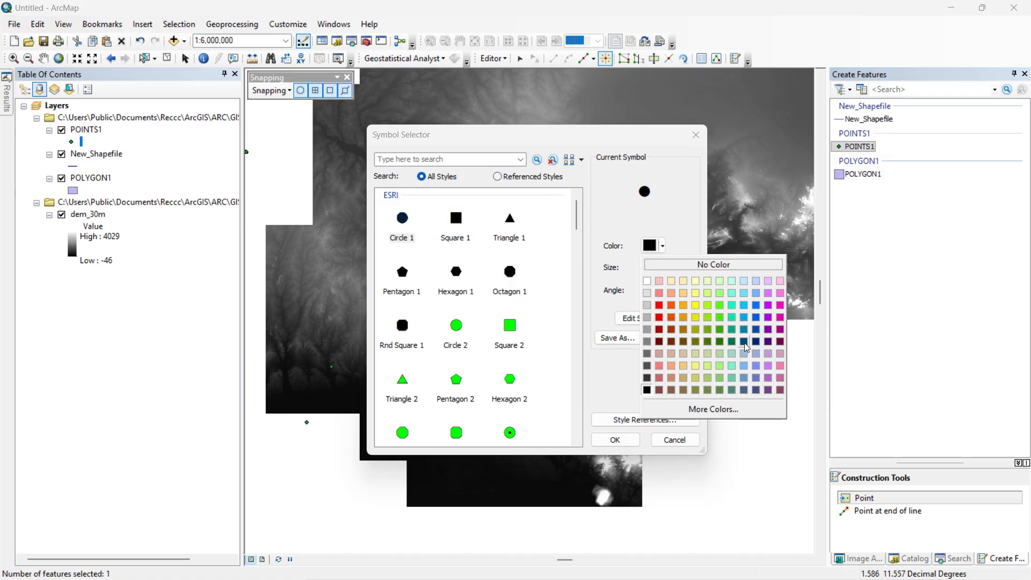
click(695, 305)
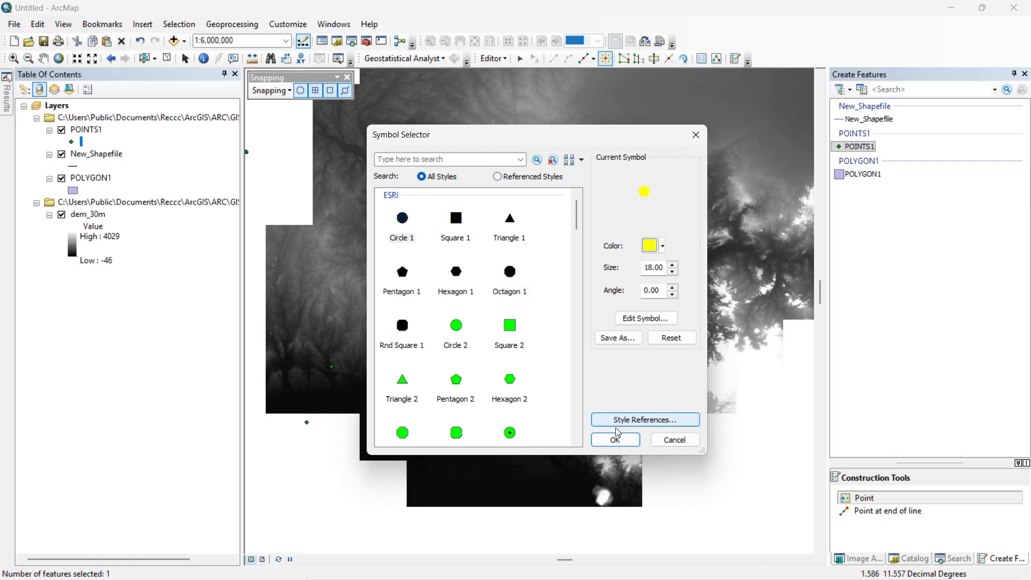
scroll(488, 396, down, 5)
scroll(489, 395, up, 4)
scroll(515, 417, down, 4)
scroll(514, 417, down, 8)
scroll(516, 418, up, 5)
scroll(517, 417, down, 3)
scroll(518, 420, down, 3)
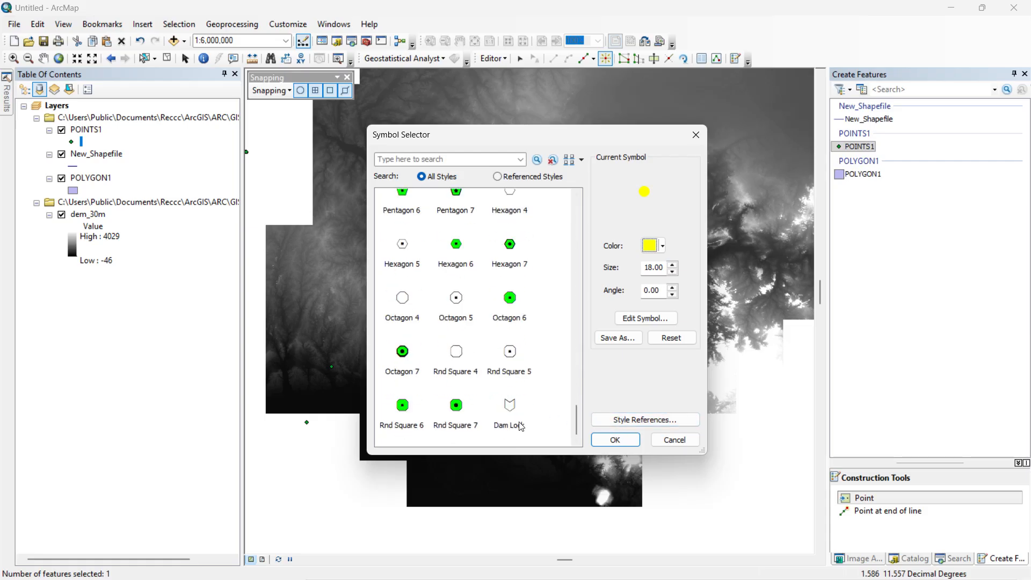
click(618, 438)
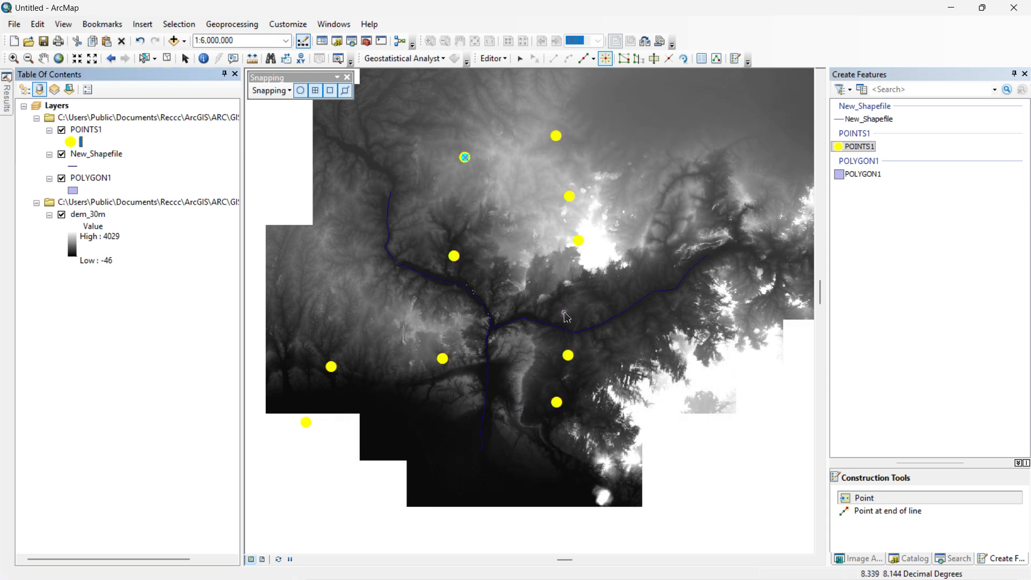
click(591, 289)
click(674, 256)
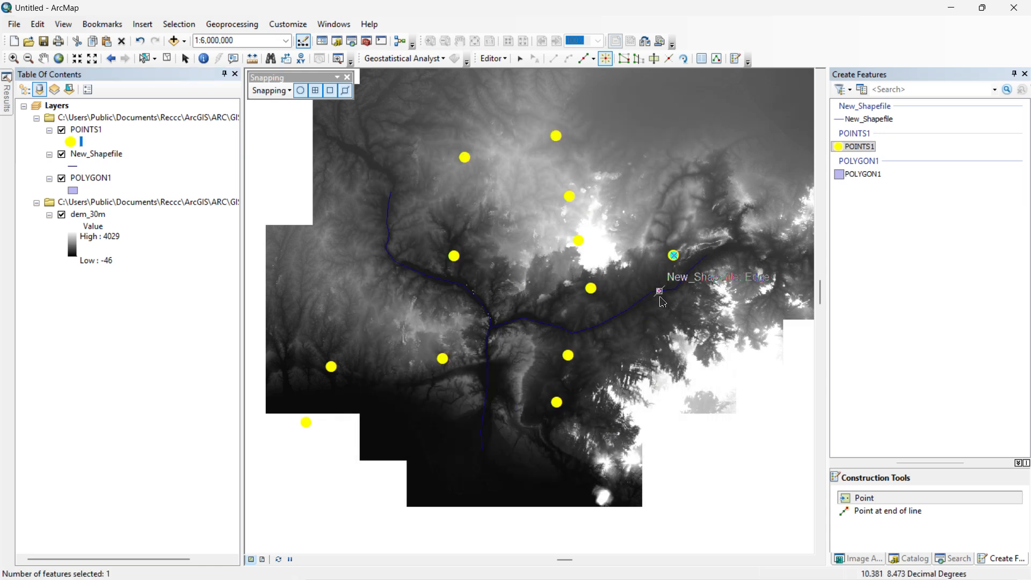
- Digitize a large polygon in POLYGON1, starting freely east of the northwestern river and snapping the outline to the yellow points all around
click(880, 177)
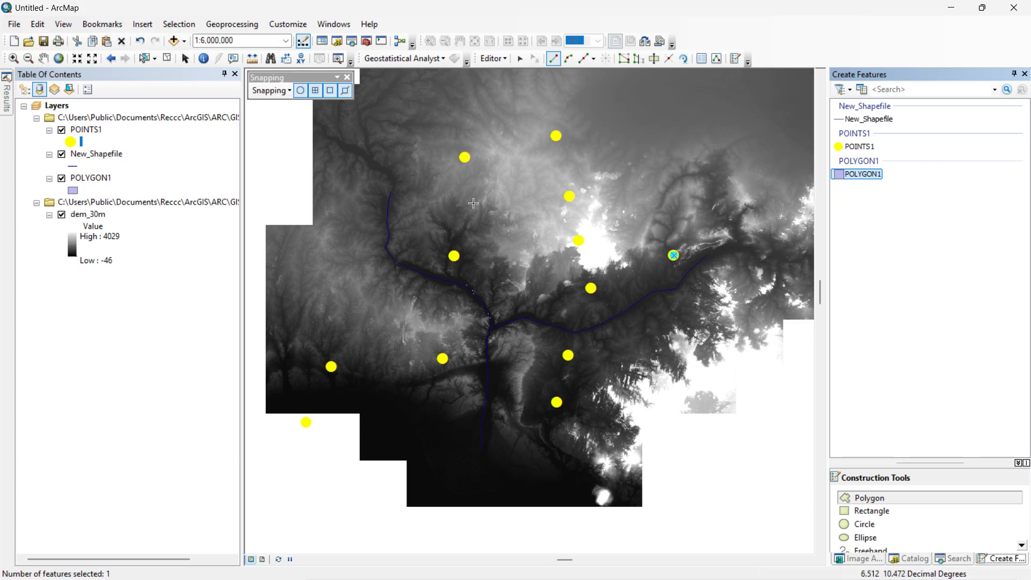
click(418, 210)
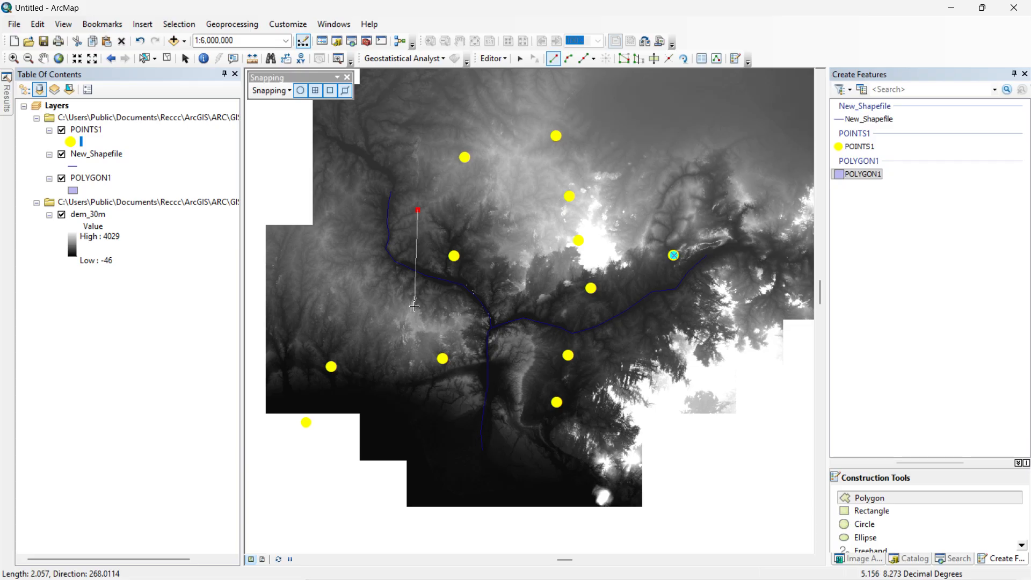
click(465, 157)
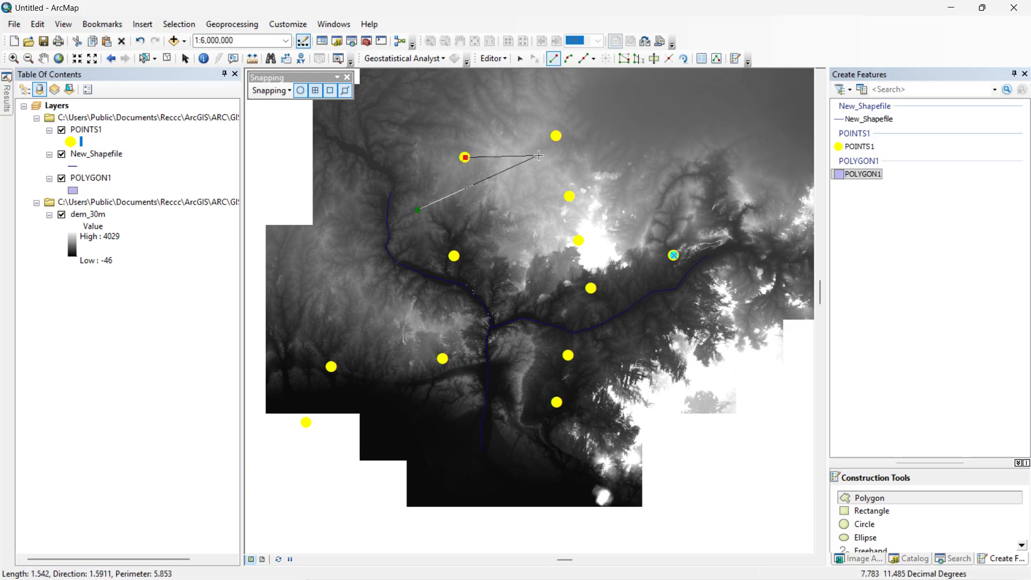
click(556, 136)
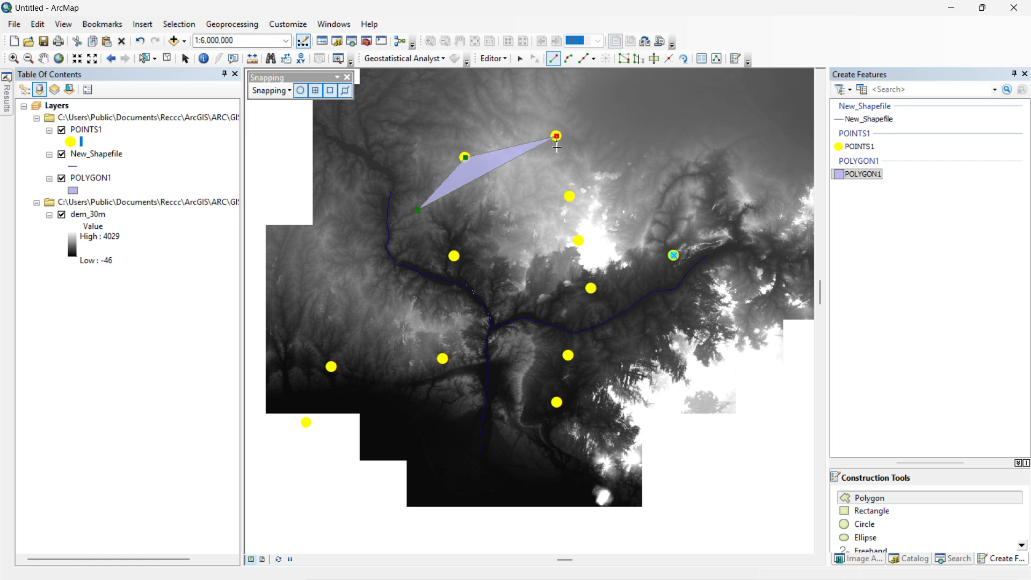
click(570, 196)
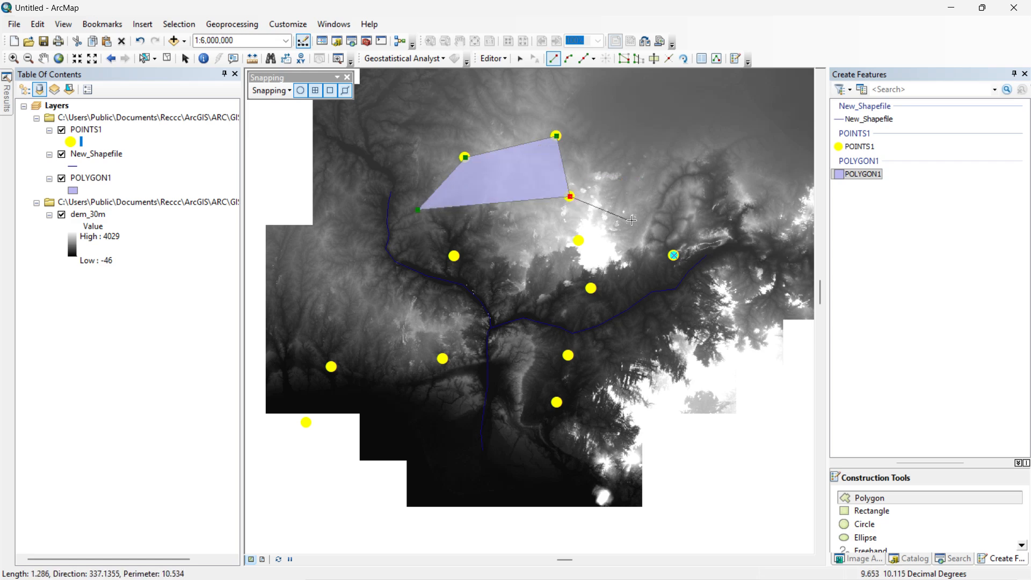
click(674, 256)
click(579, 241)
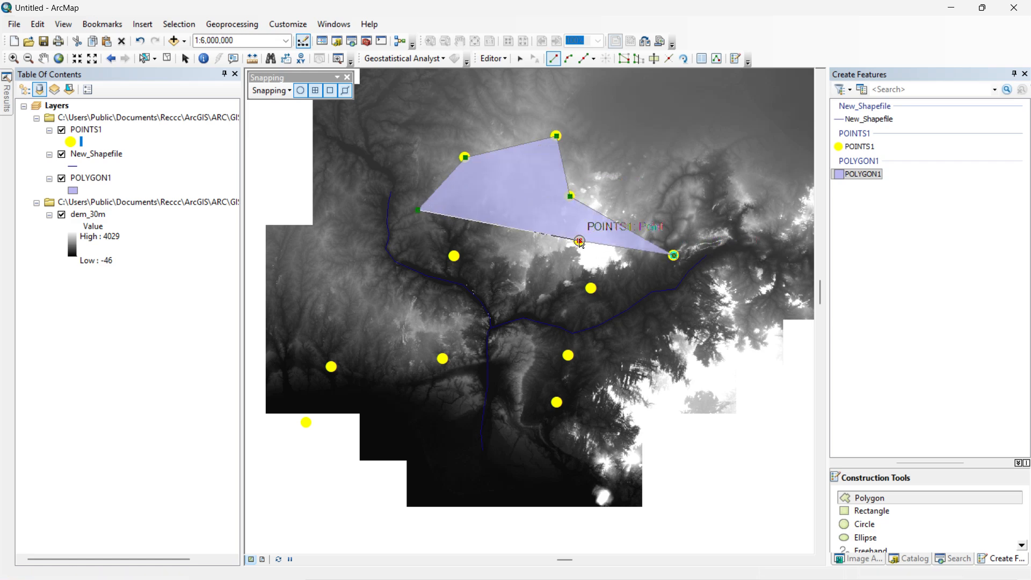
click(591, 289)
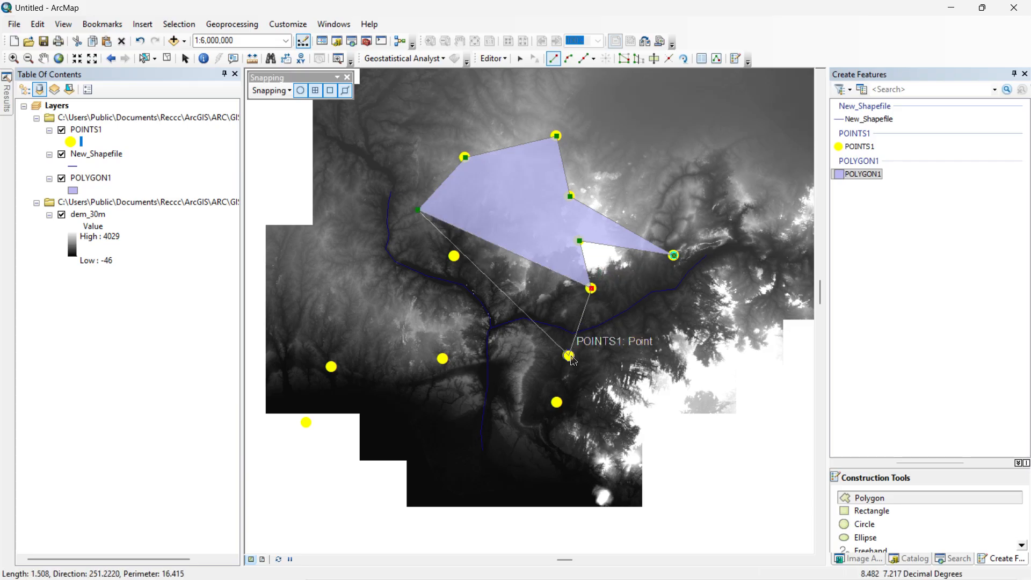
click(569, 355)
click(556, 402)
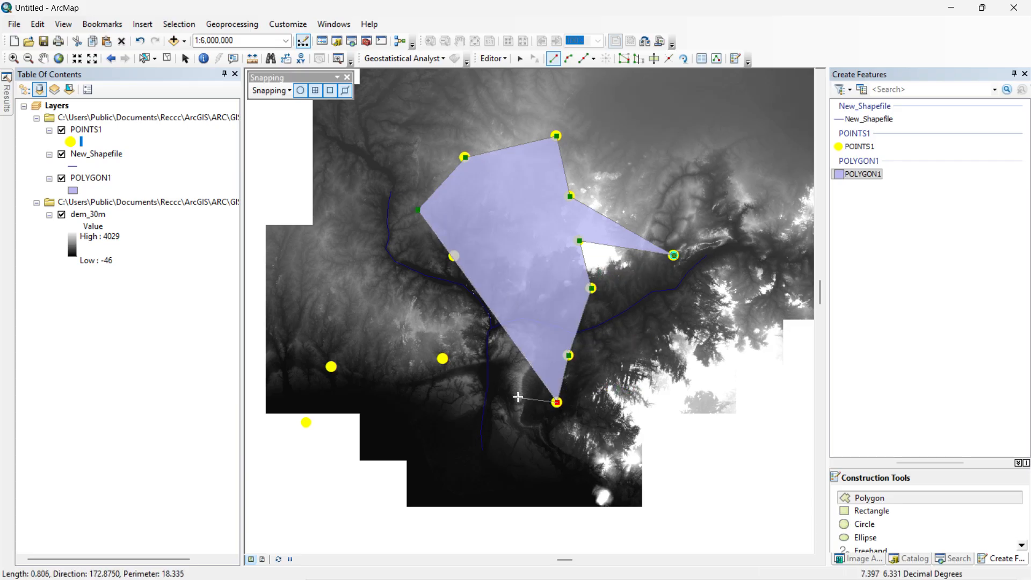
click(452, 360)
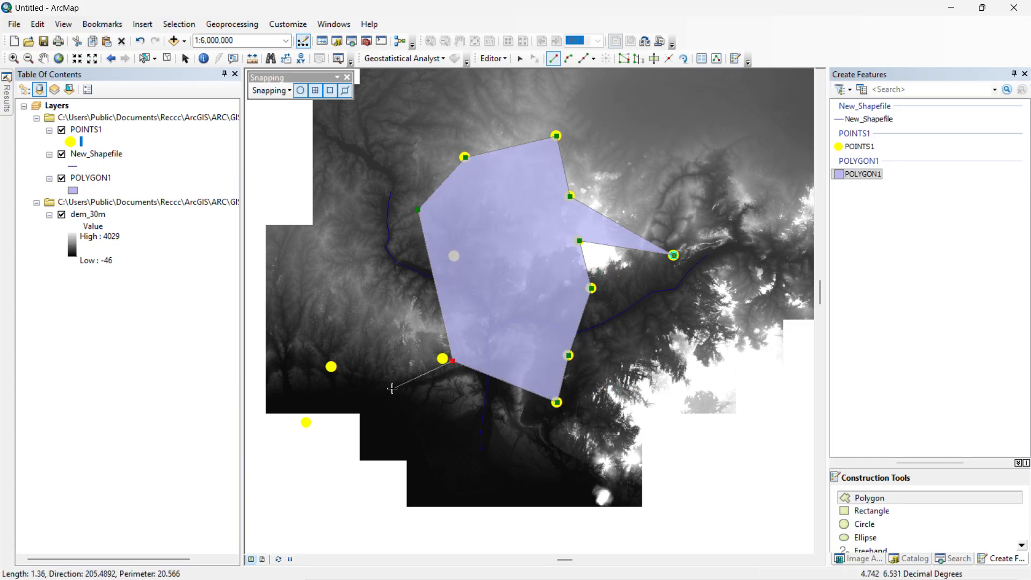
click(443, 359)
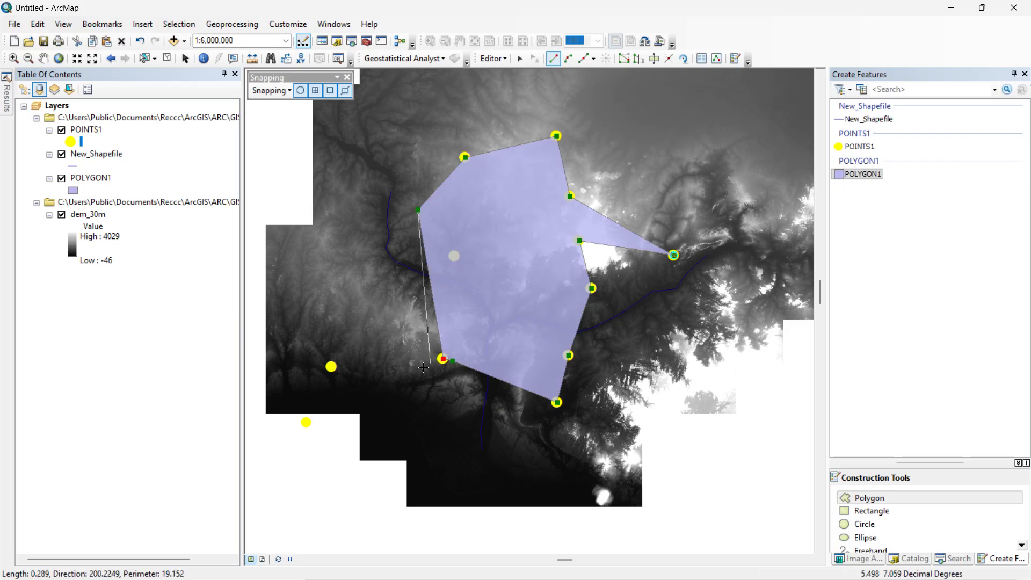
click(306, 421)
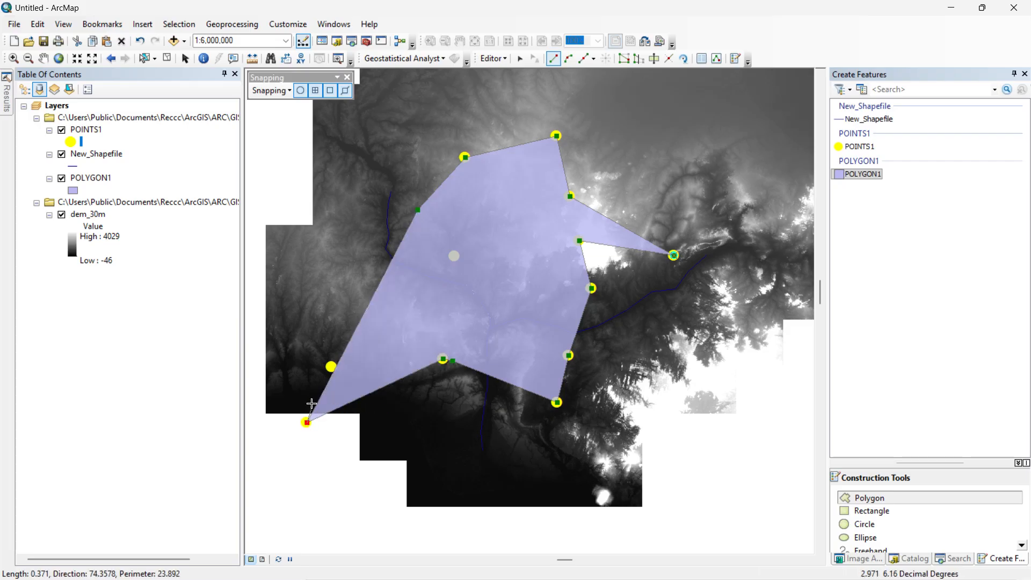
click(331, 367)
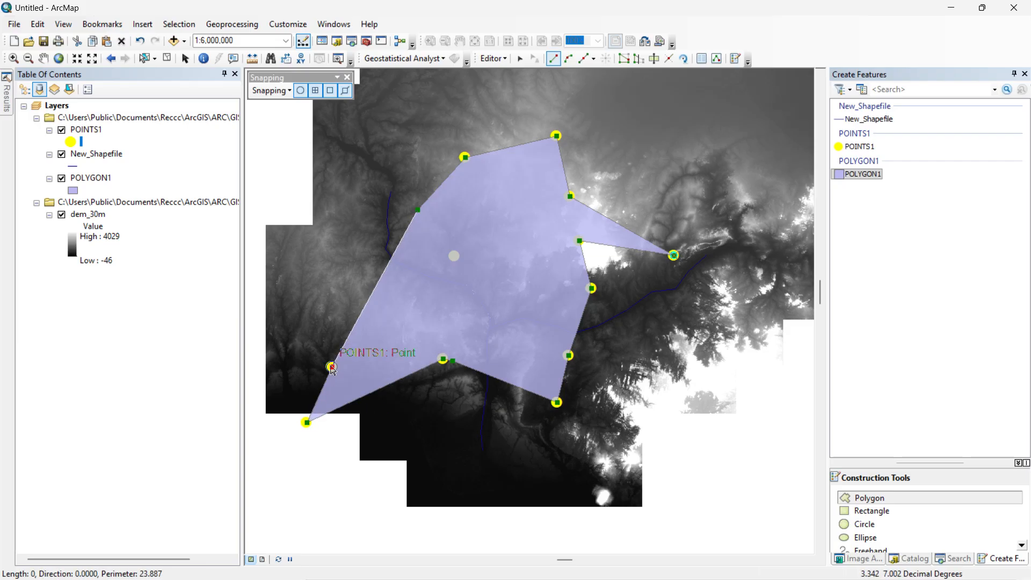
double_click(455, 258)
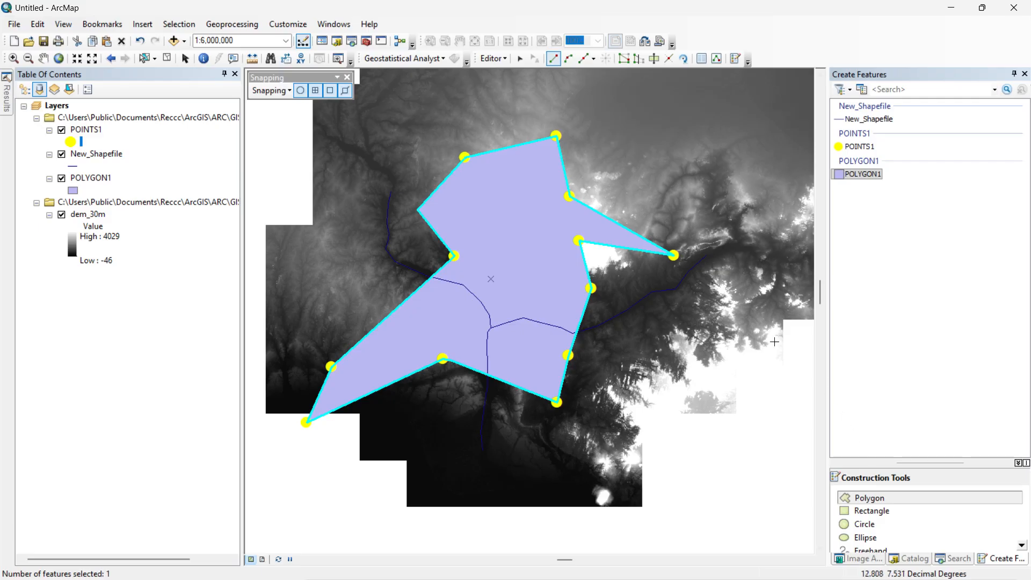
- Draw a slightly rotated rectangle in POLYGON1, about 1.7 by 1.9 decimal degrees, northeast of the large polygon
click(871, 511)
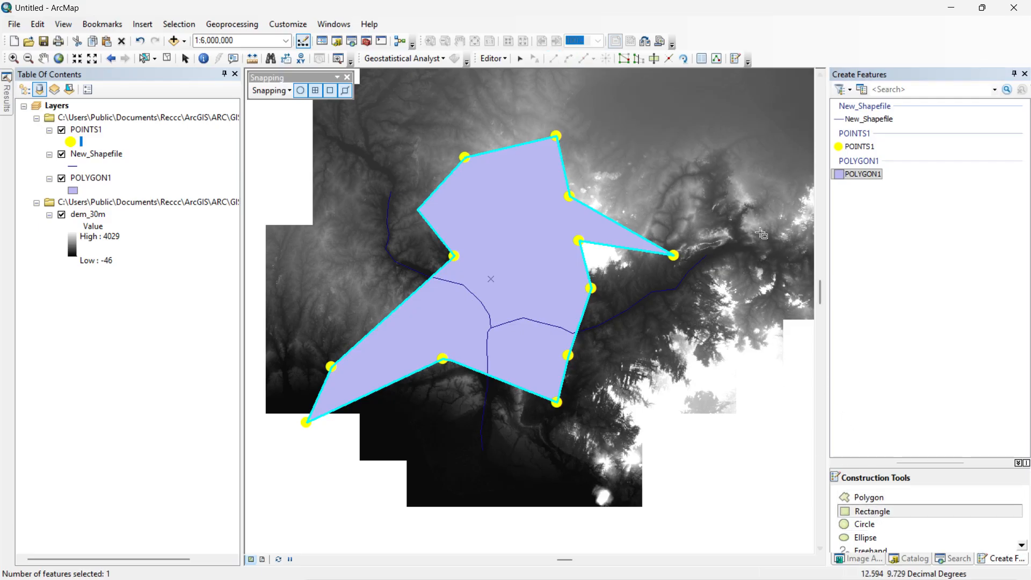
click(680, 136)
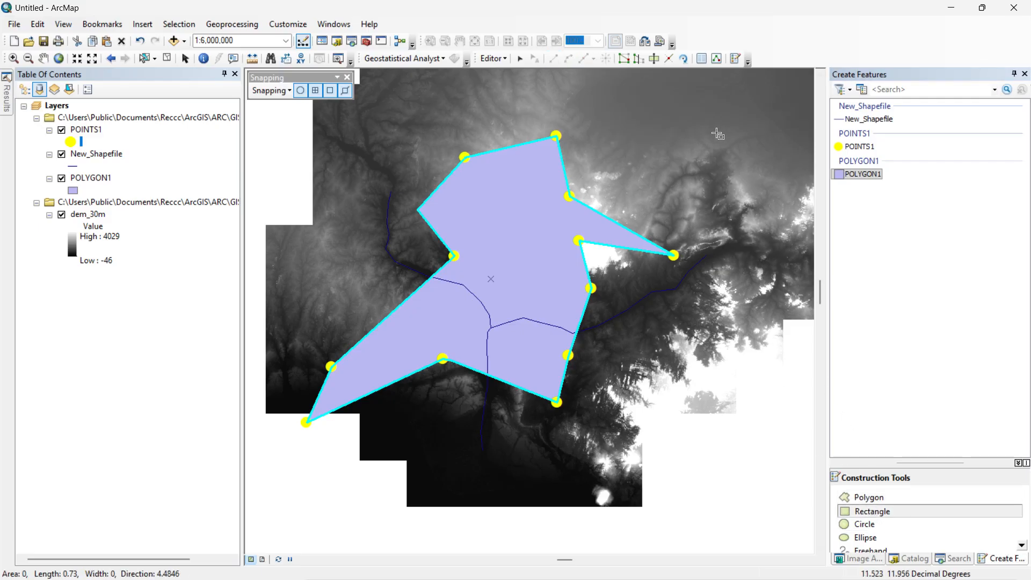
click(760, 130)
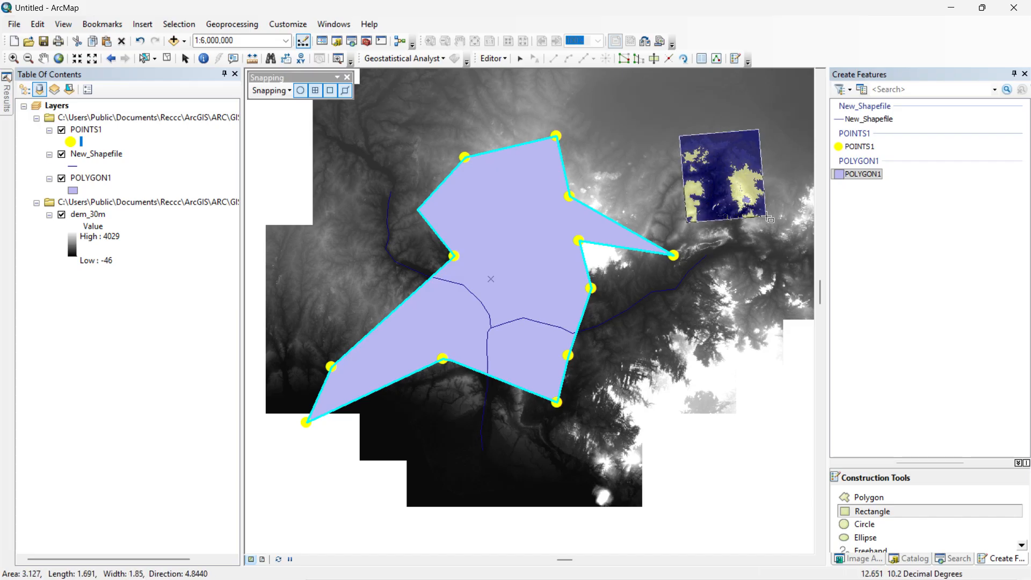
click(768, 221)
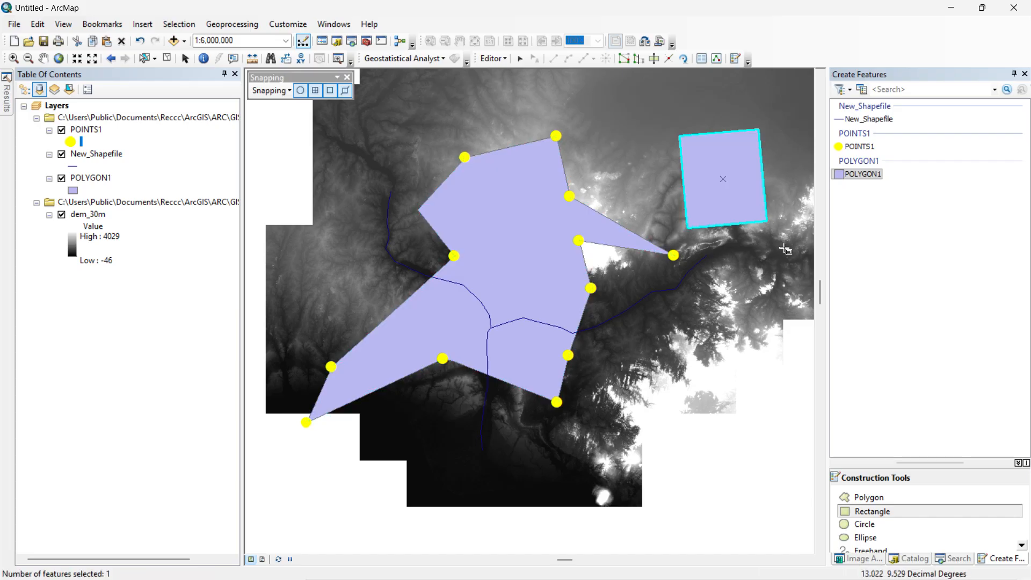
- Draw a circle in POLYGON1 with a radius of about 1 decimal degree, over the eastern river branch beside the large polygon
click(870, 526)
click(622, 329)
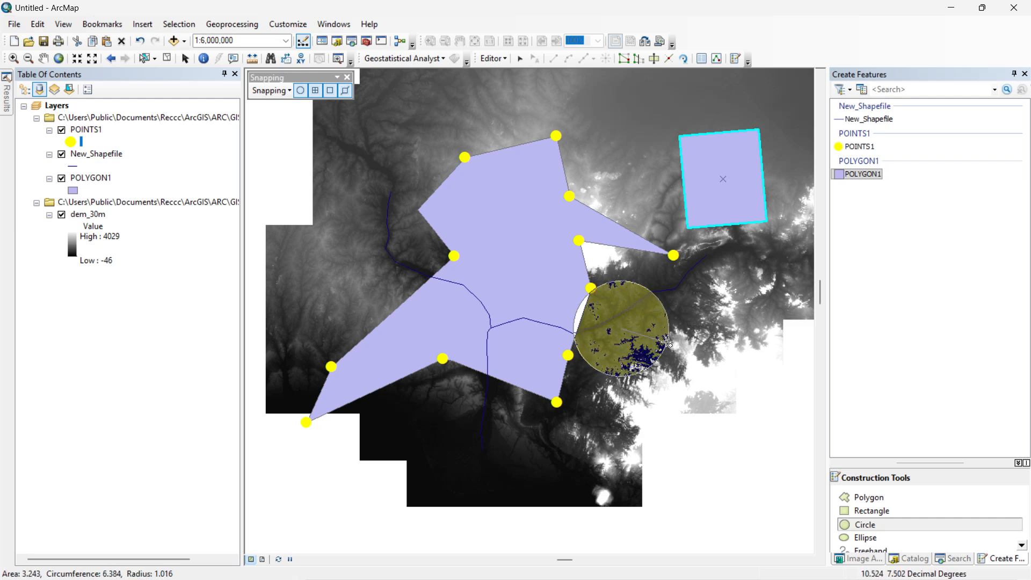
click(666, 342)
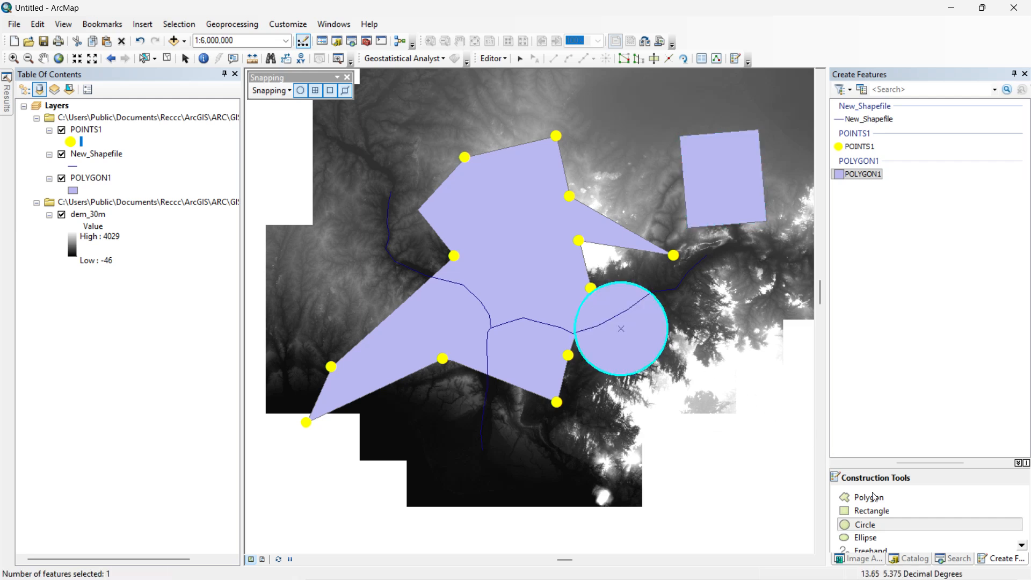
- Draw a tilted ellipse in POLYGON1 east of the circle, with a major radius of about 1.1 decimal degrees
click(874, 538)
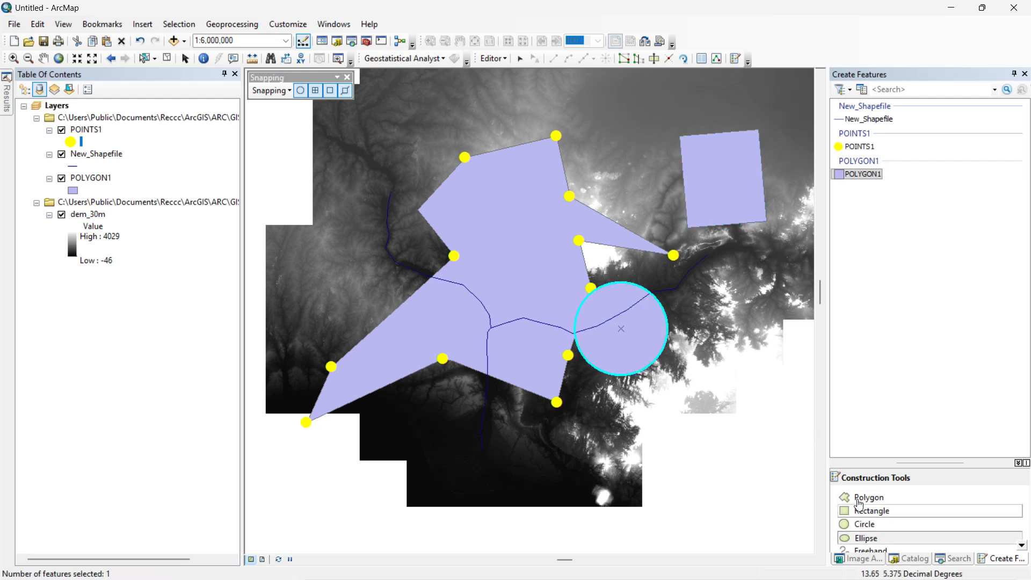
click(666, 337)
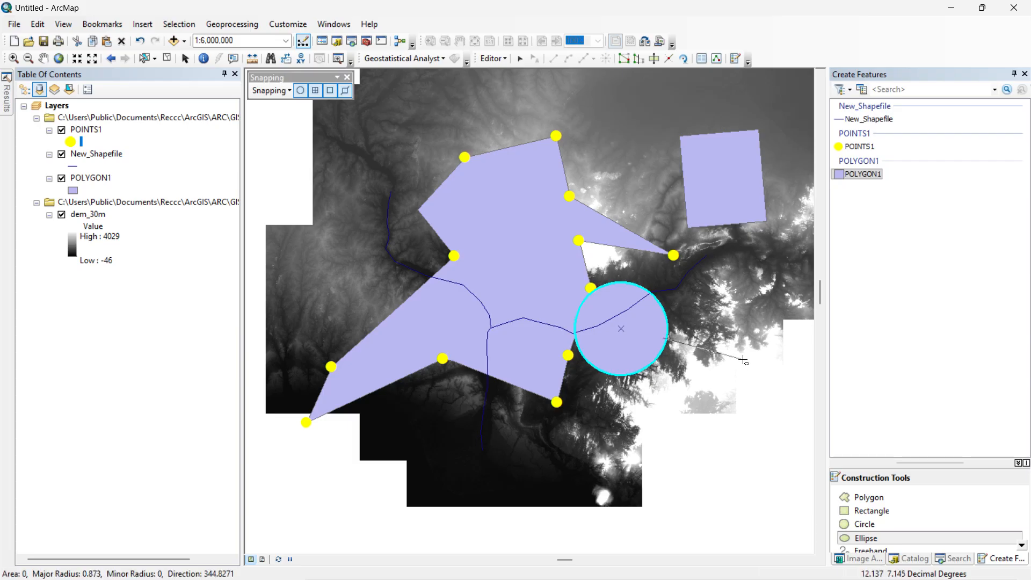
click(747, 319)
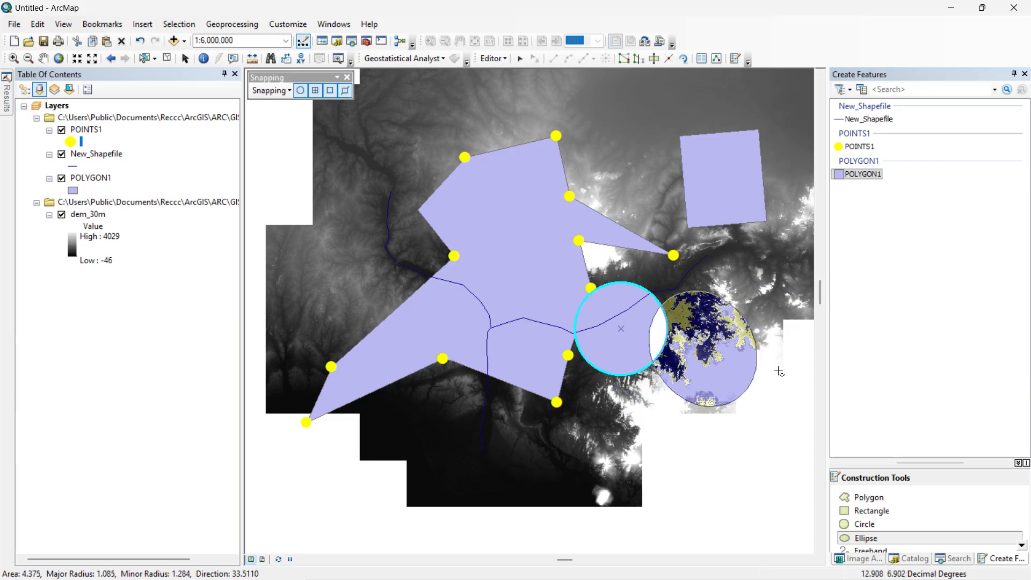
click(758, 338)
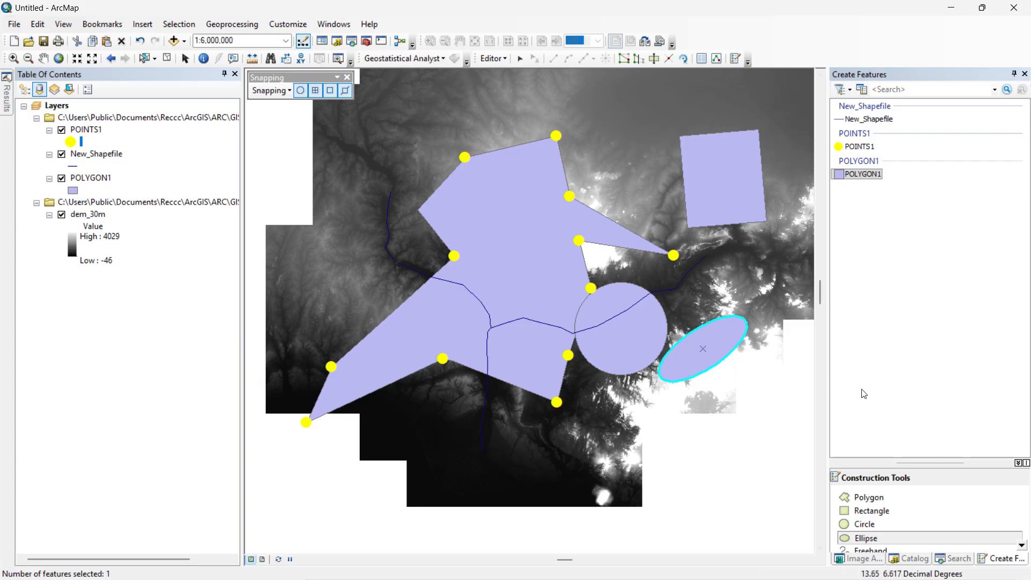
- Draw a curved freehand polygon in POLYGON1 around the southern end of the river, below the large polygon
scroll(909, 521, down, 1)
scroll(907, 530, up, 1)
scroll(897, 532, down, 1)
click(871, 511)
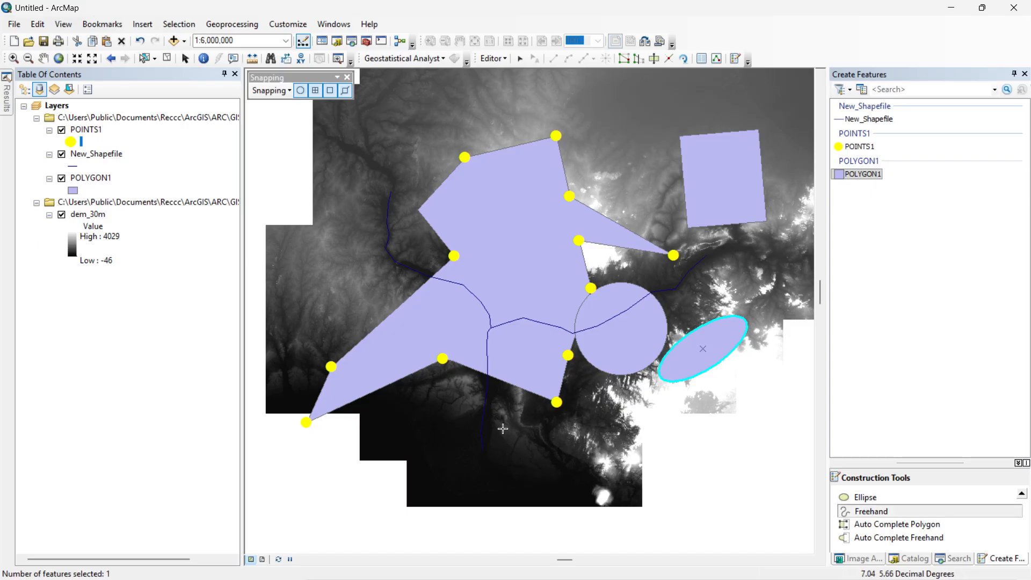
click(448, 404)
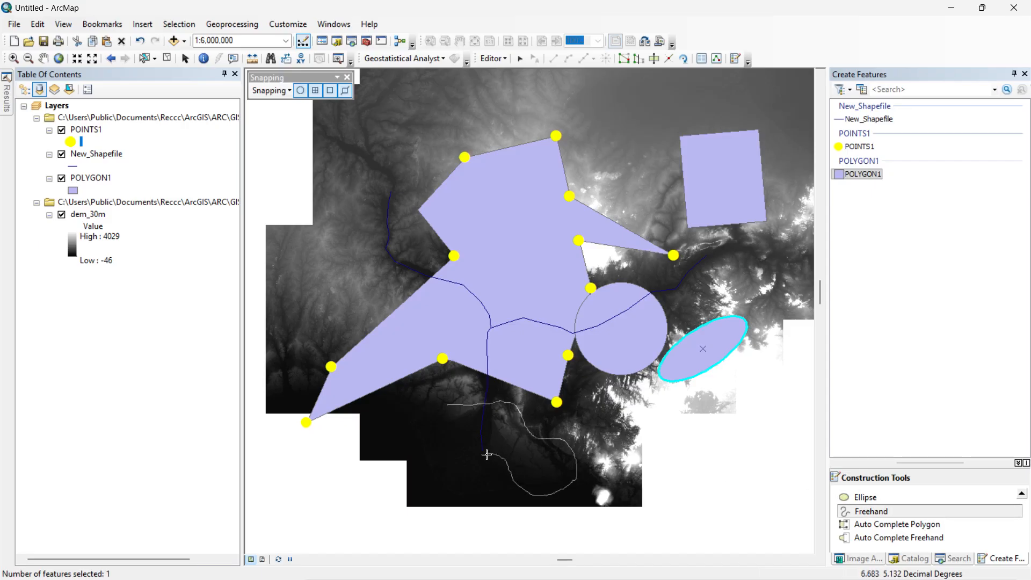
click(448, 406)
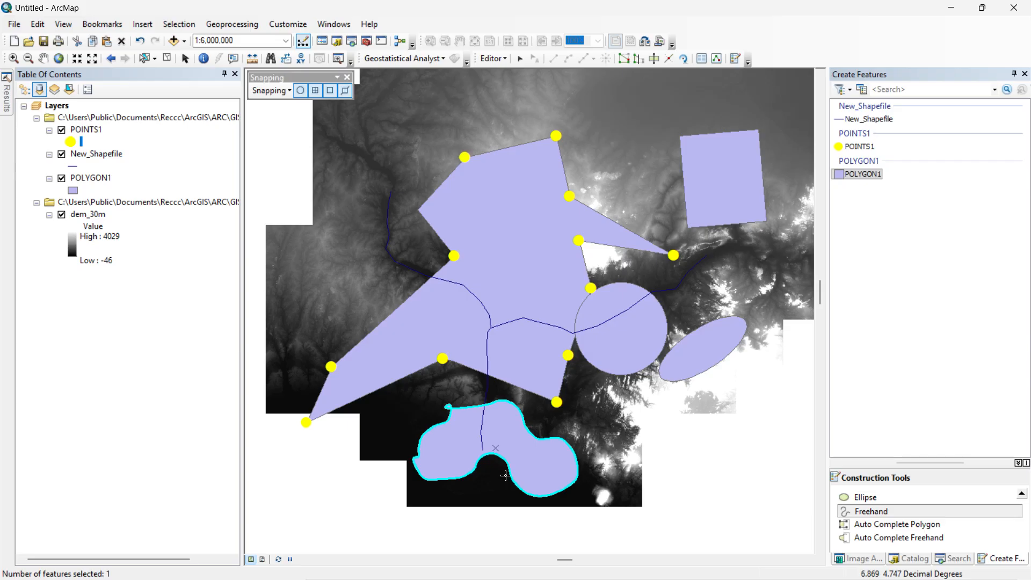
- Stop the edit session and save the edits
scroll(491, 484, up, 2)
scroll(490, 486, down, 3)
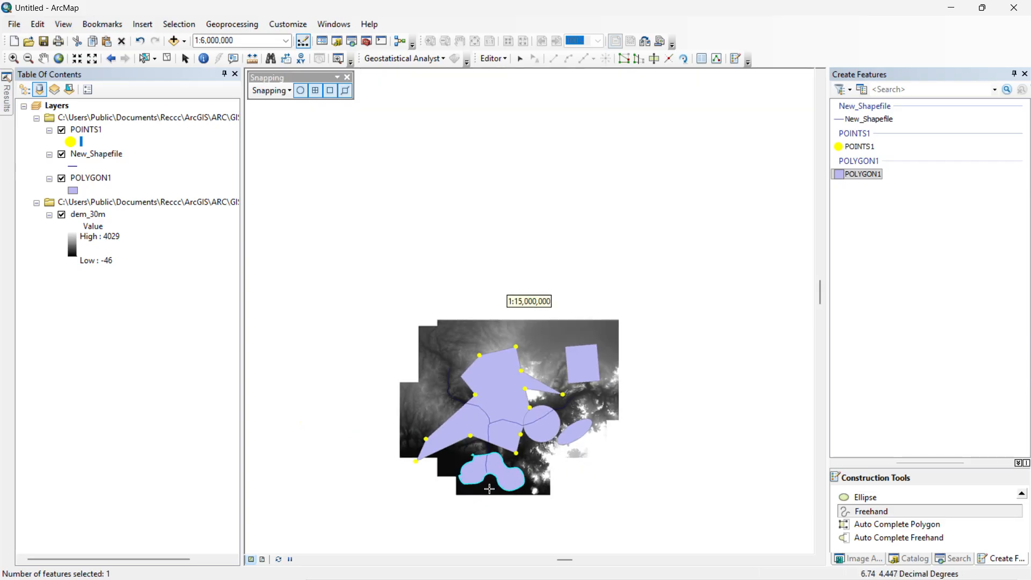
scroll(490, 490, up, 3)
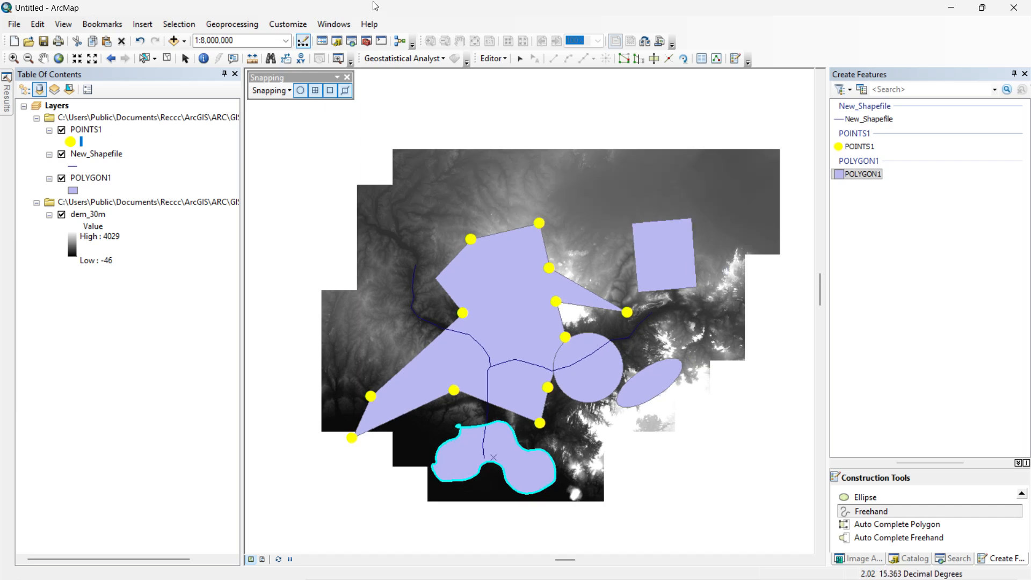
click(504, 58)
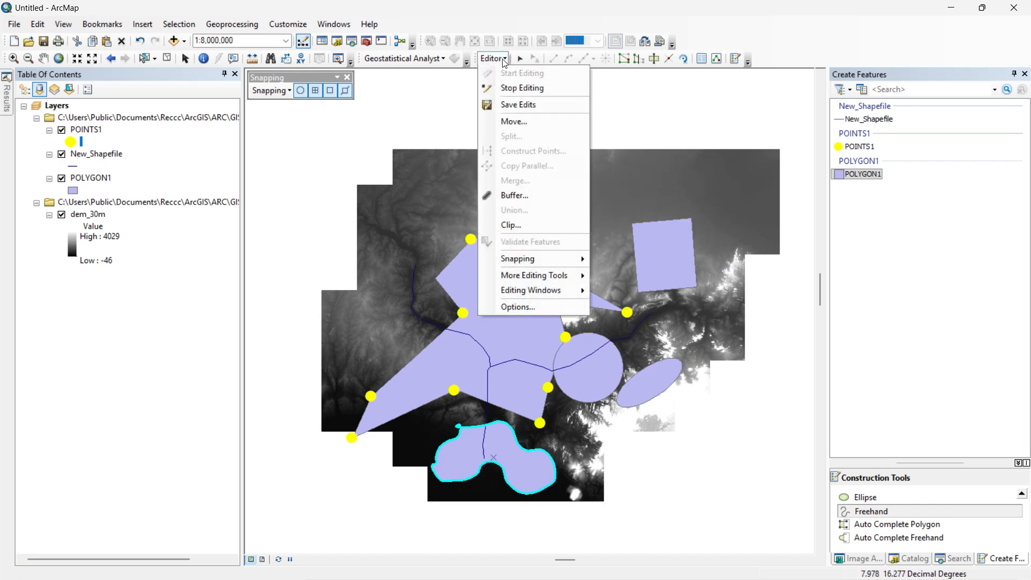
click(505, 88)
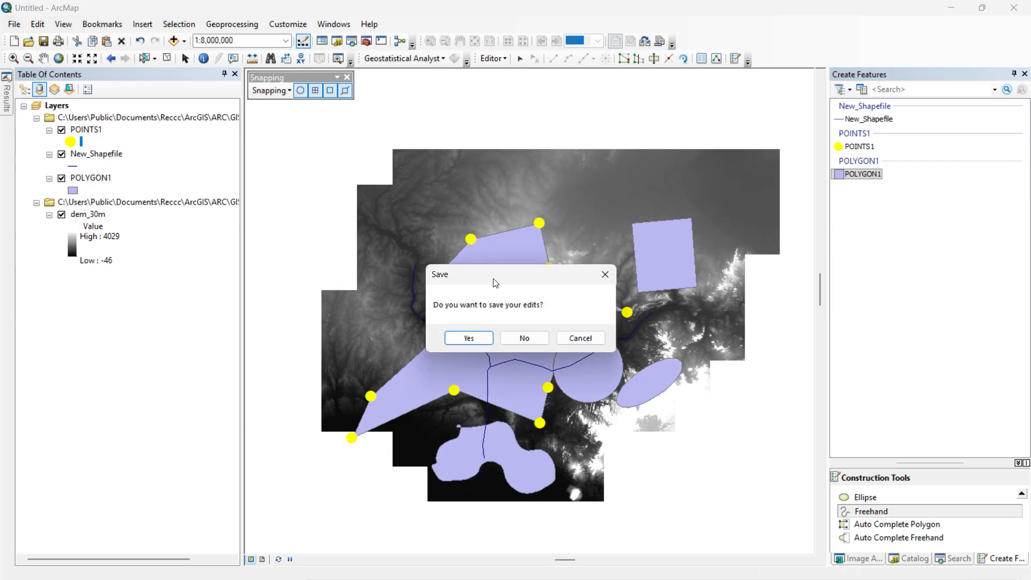
click(470, 338)
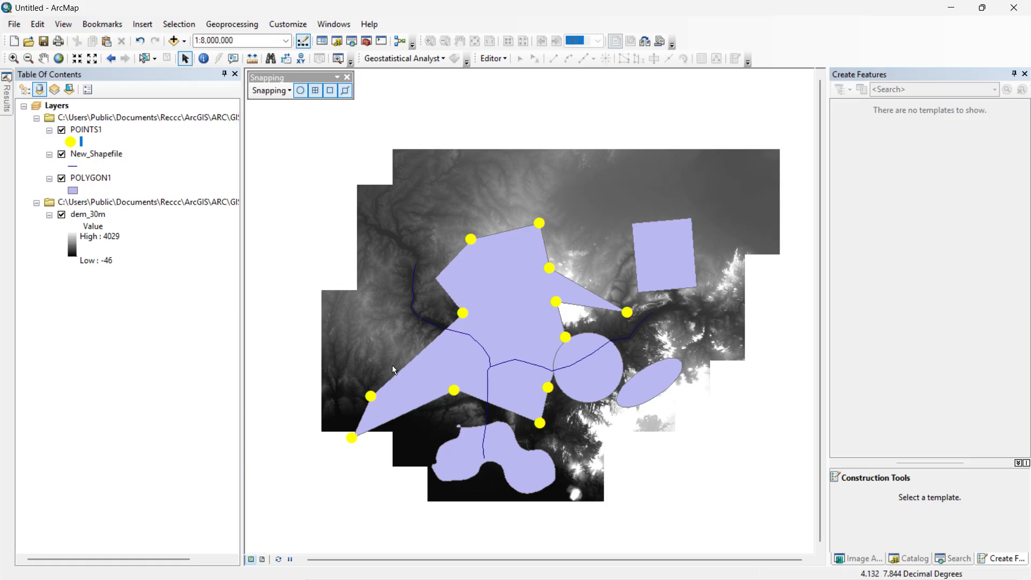
- Open the attribute table of the POINTS1 layer
click(88, 133)
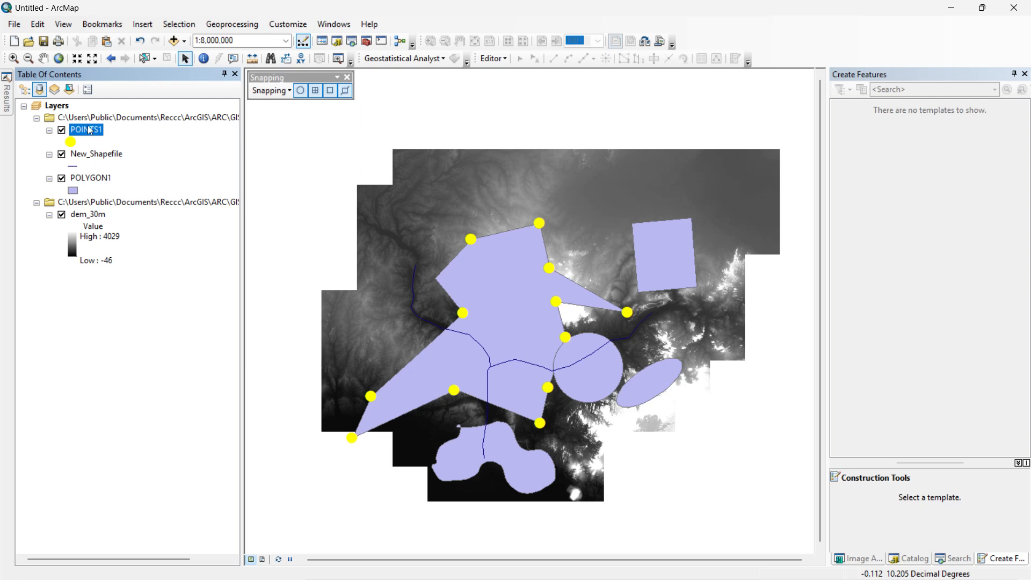
right_click(89, 130)
click(132, 162)
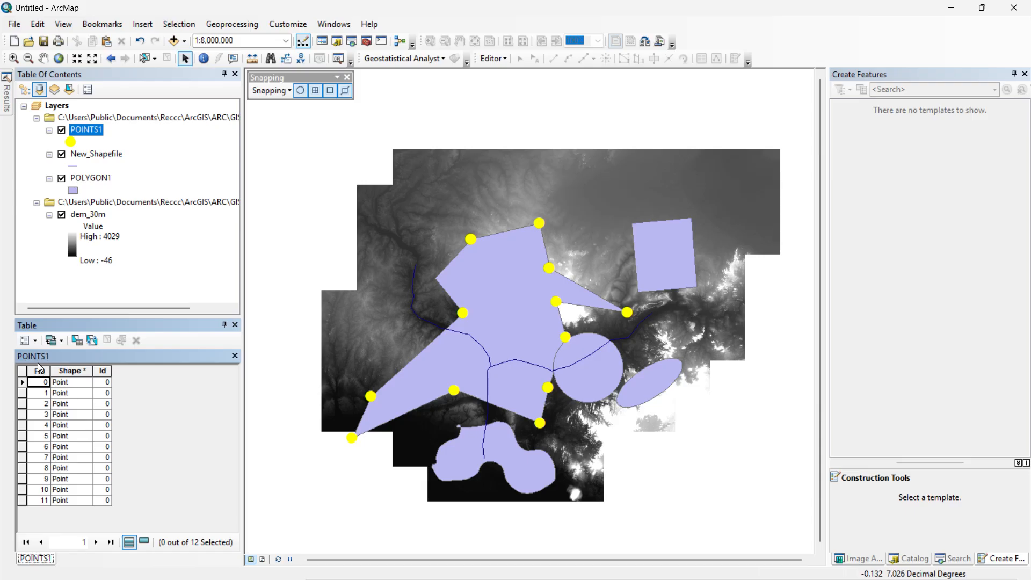
- Add a Text field called NAME with a length of 30 to the POINTS1 attribute table
click(34, 343)
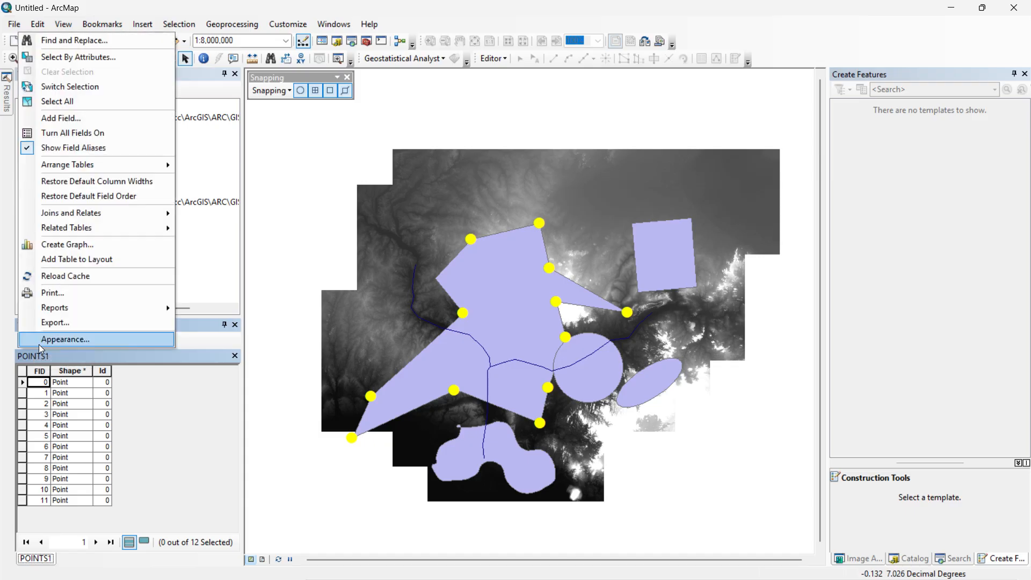
click(50, 119)
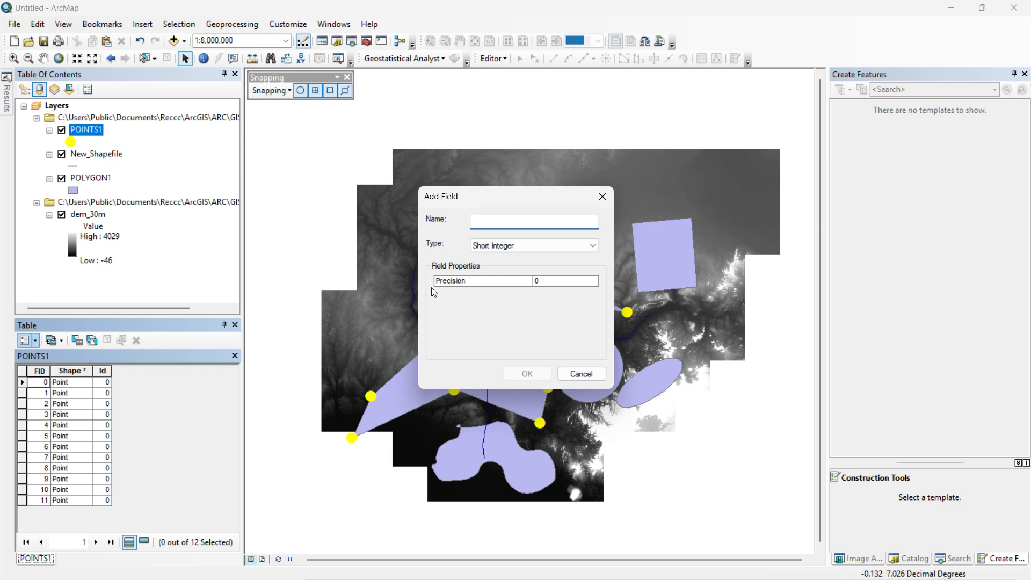
click(496, 225)
text(NAME)
click(518, 244)
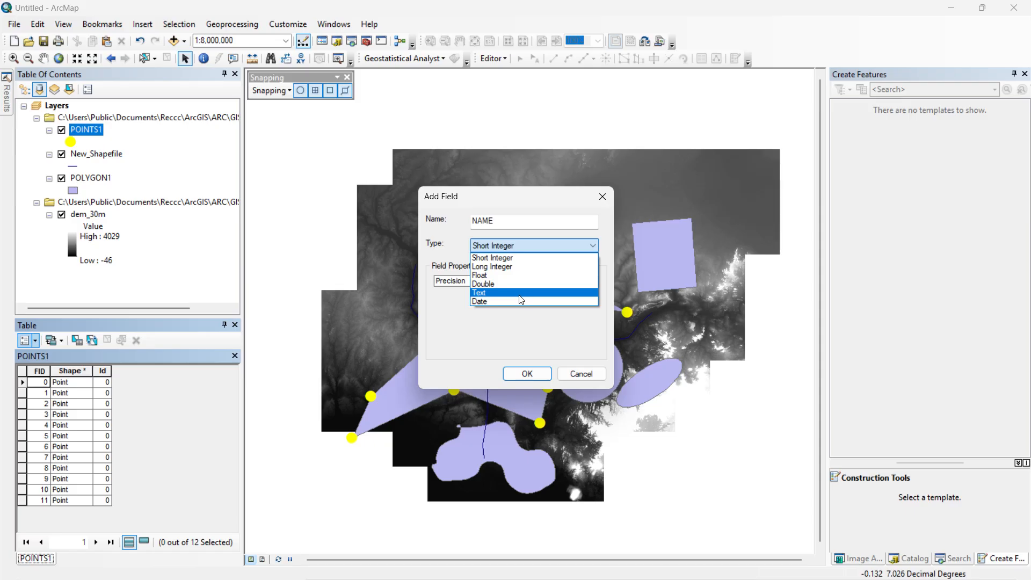
click(521, 294)
click(542, 282)
double_click(539, 281)
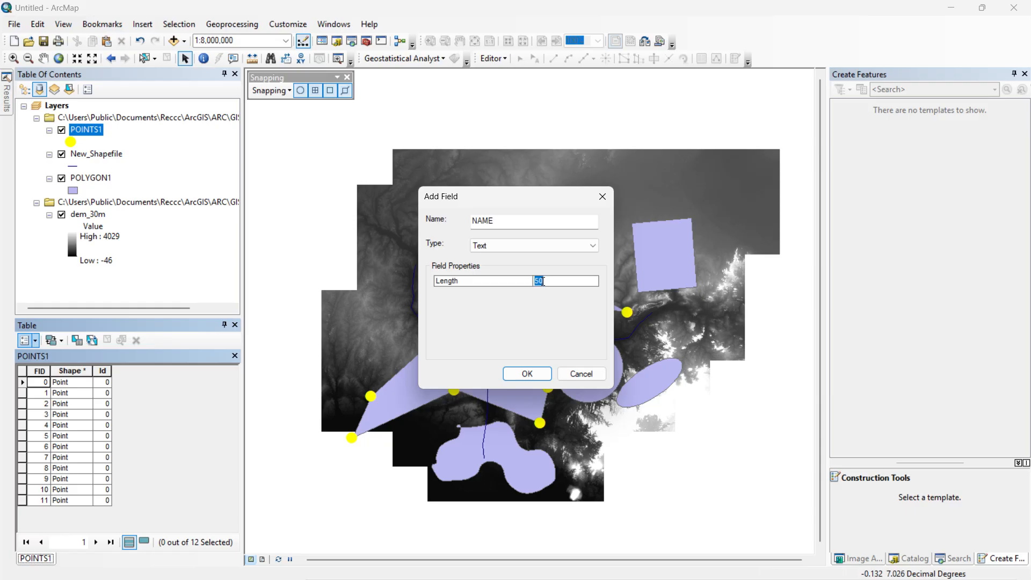
text(30)
click(525, 373)
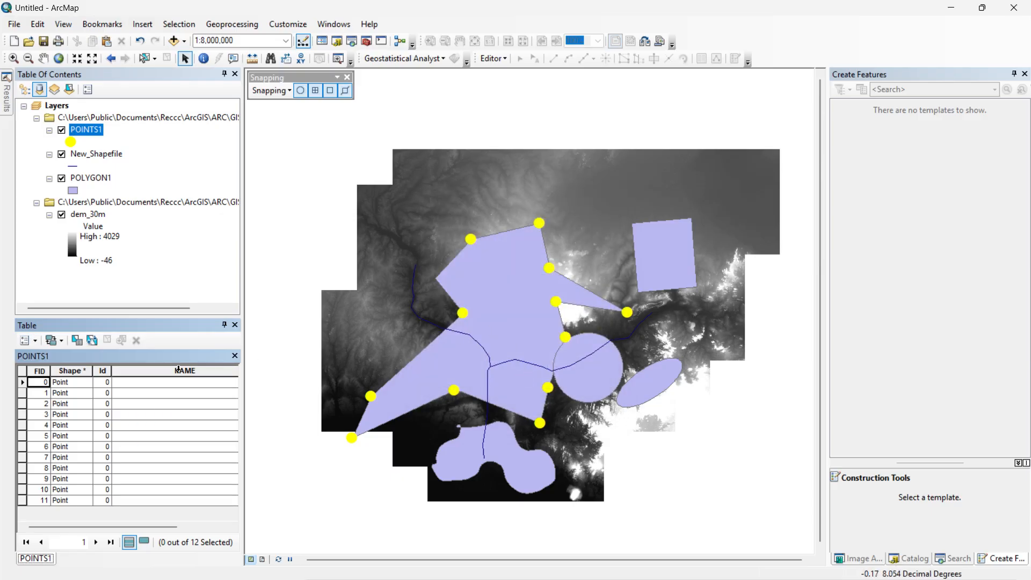
- Start an edit session on the shapefile workspace by choosing New_Shapefile, so the NAME cells can be edited
click(181, 383)
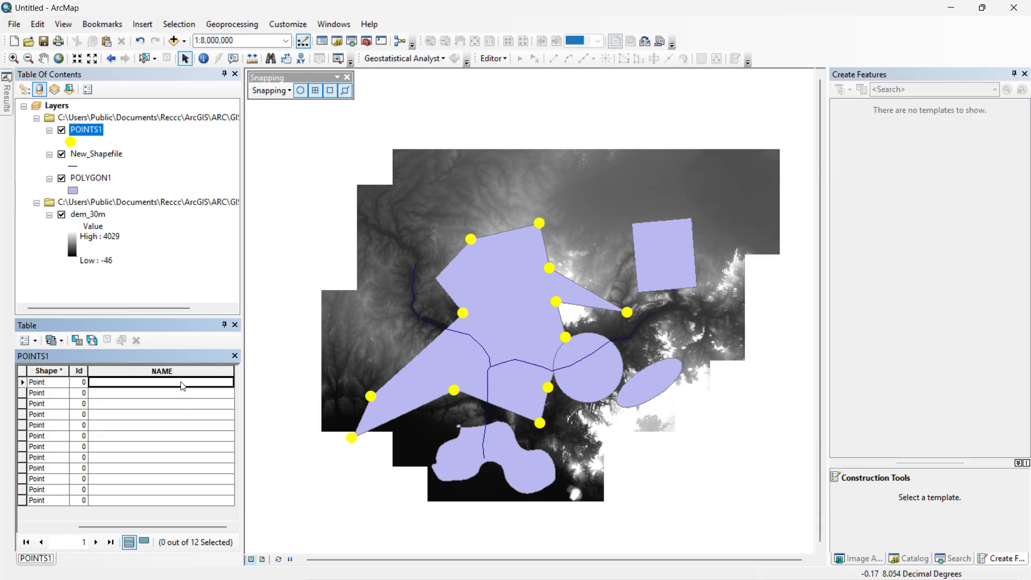
click(179, 406)
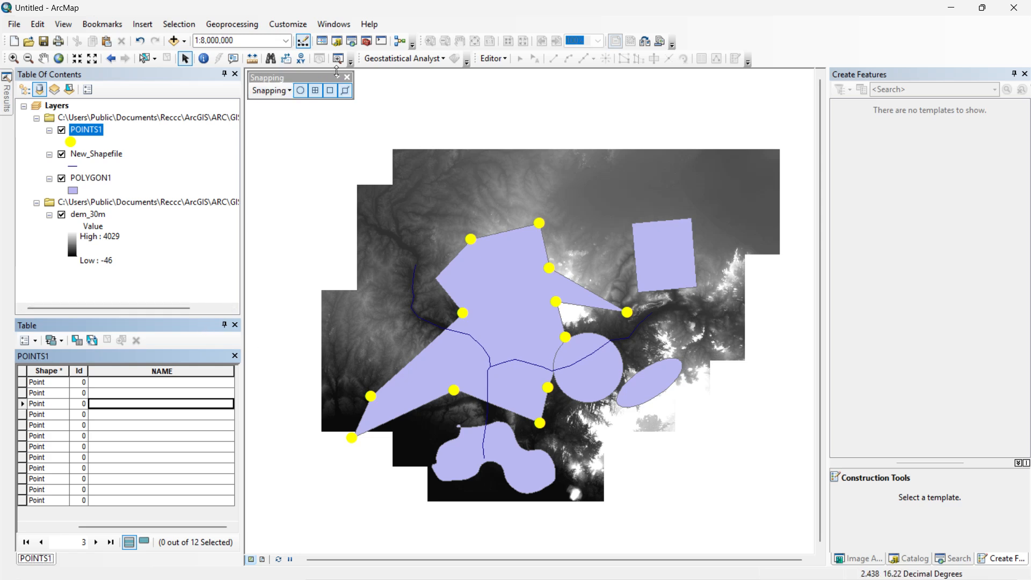
click(492, 59)
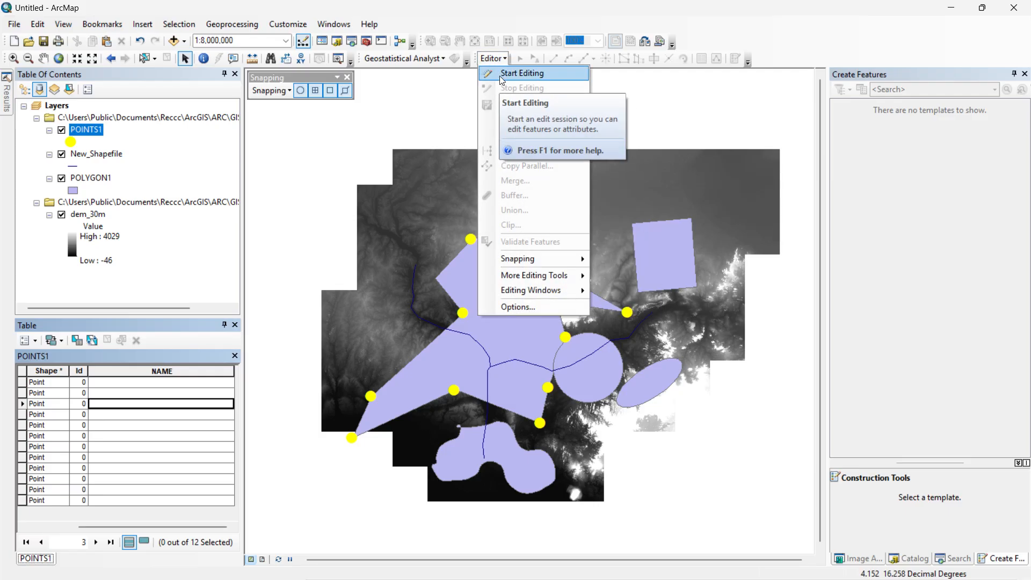
click(503, 75)
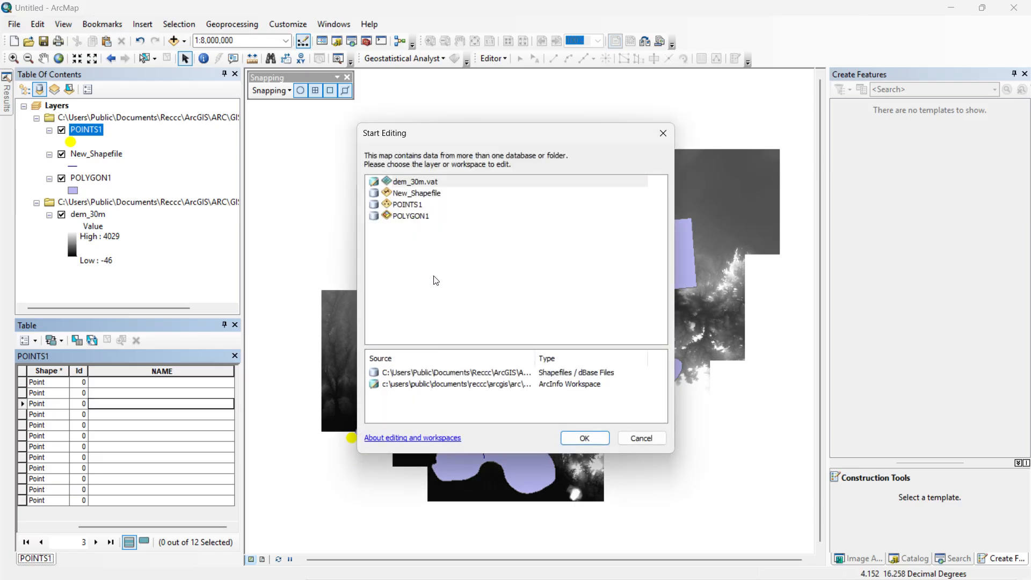
click(400, 193)
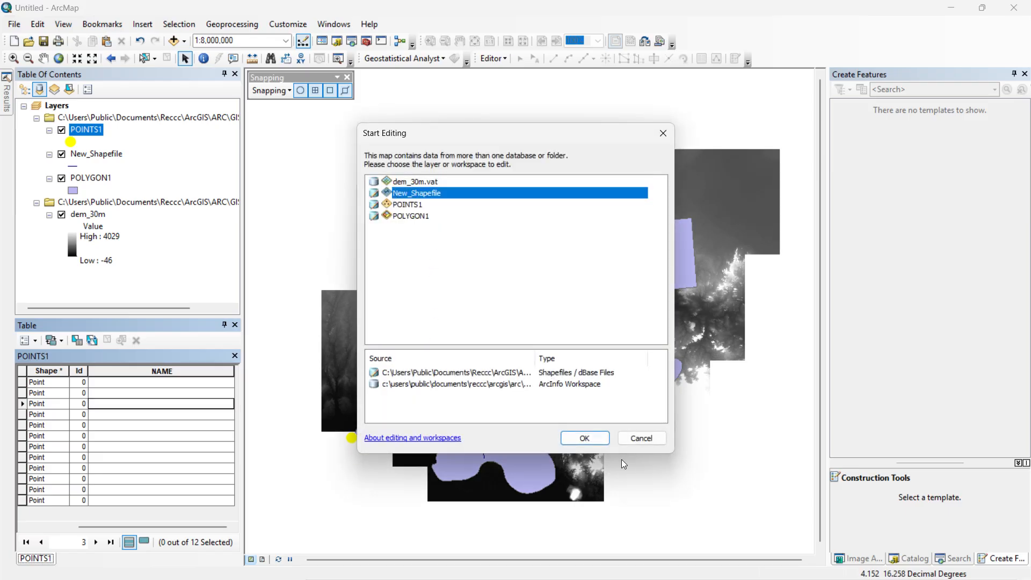
click(596, 442)
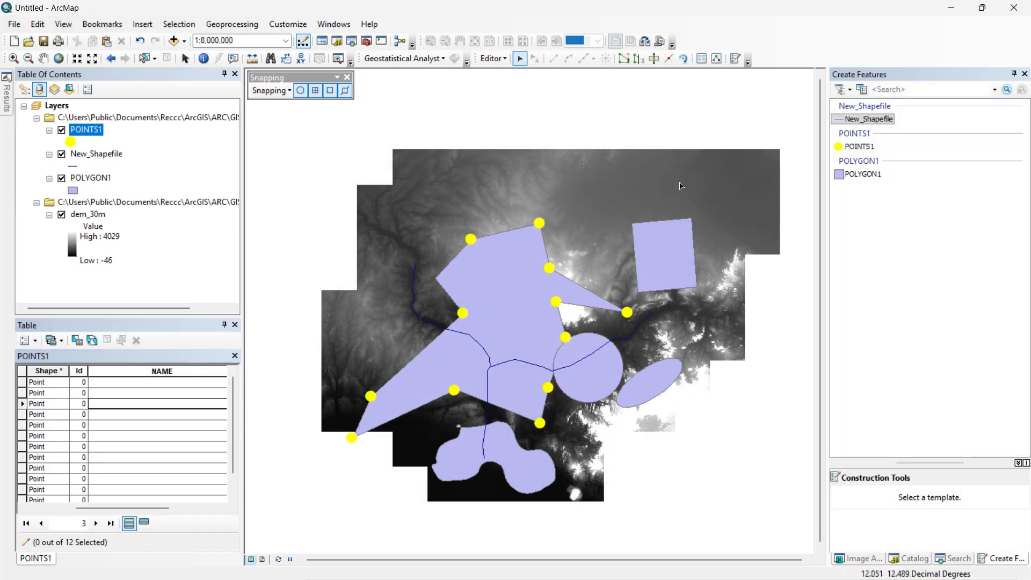
right_click(788, 46)
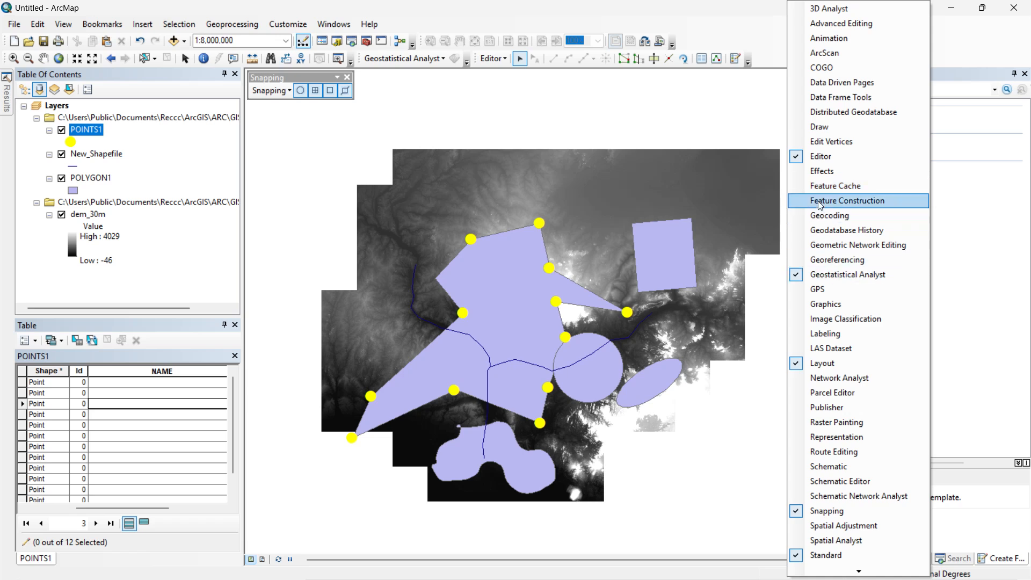
right_click(744, 41)
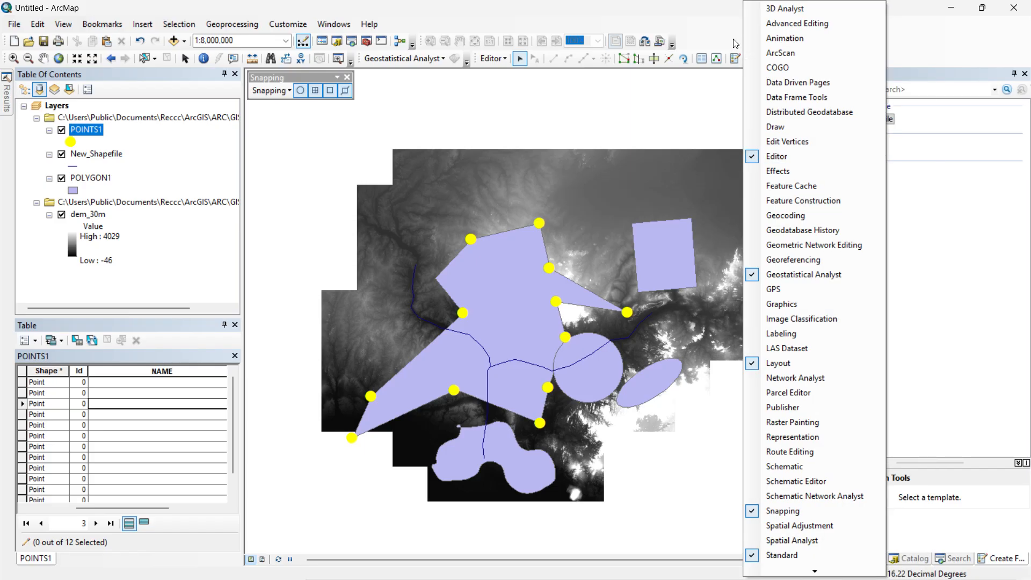
click(734, 40)
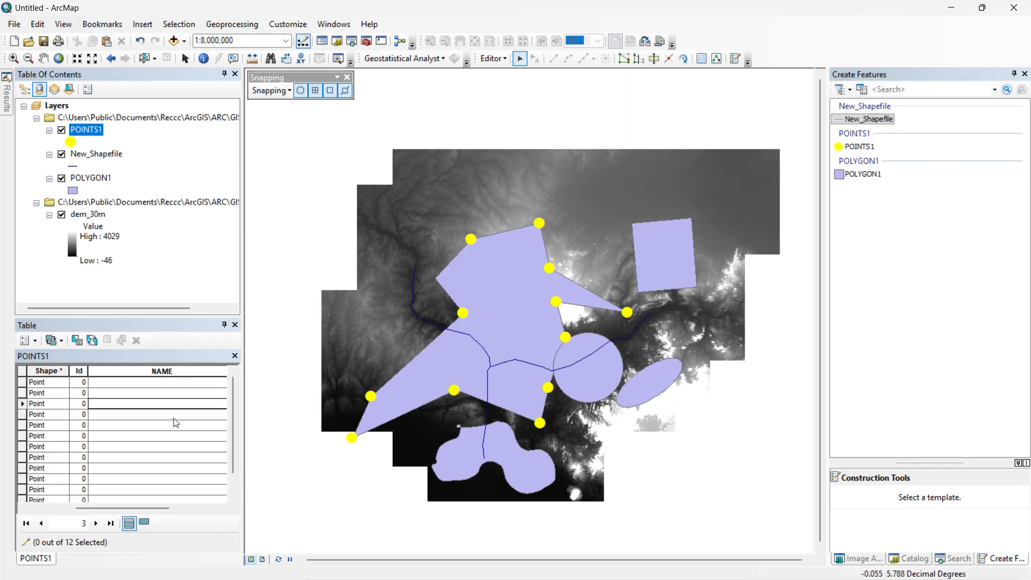
- Fill the NAME cells of the first three POINTS1 records with DAN, TYPE and TRY
click(136, 382)
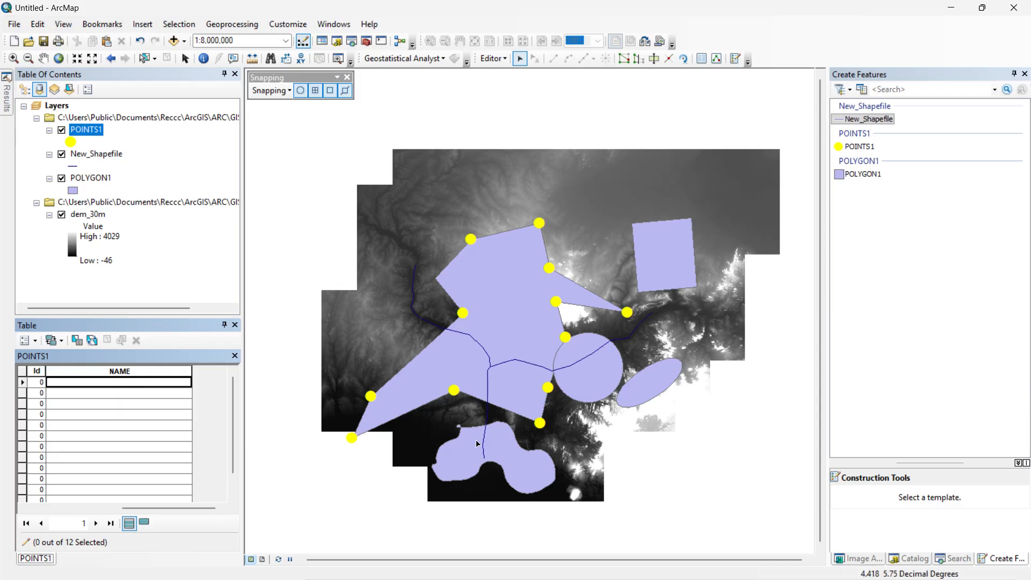
text(DAN)
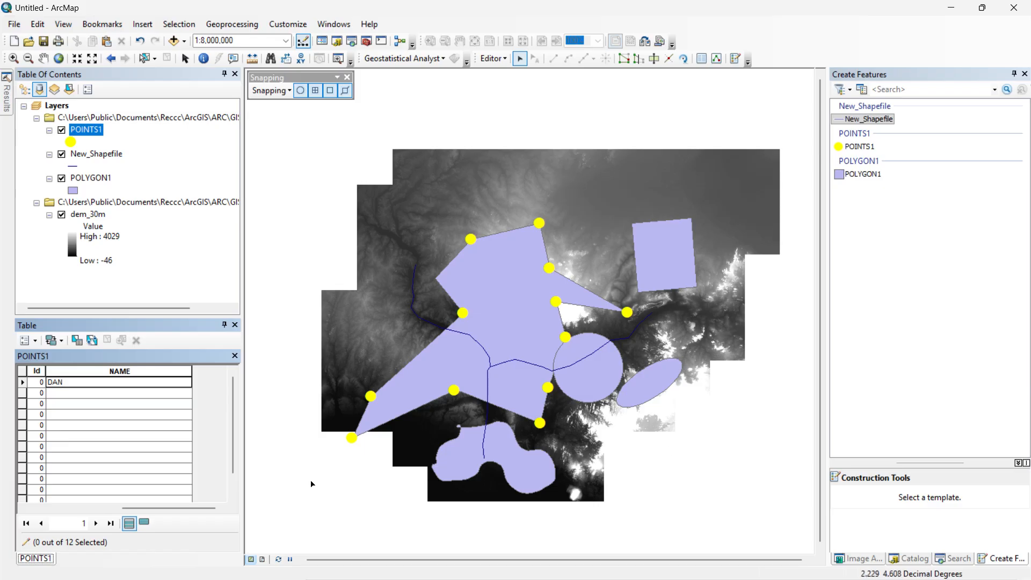
key(Return)
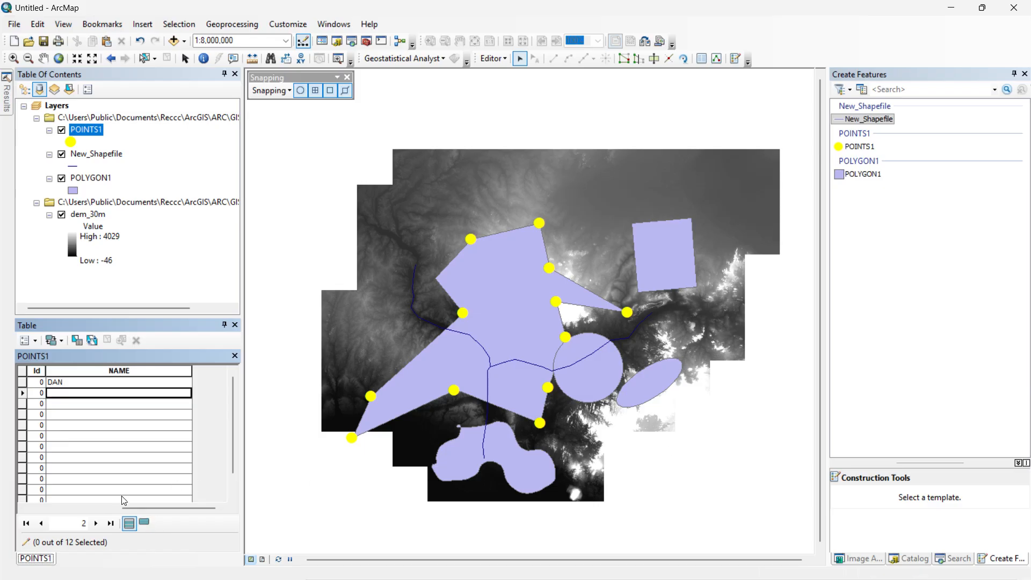
text(TY)
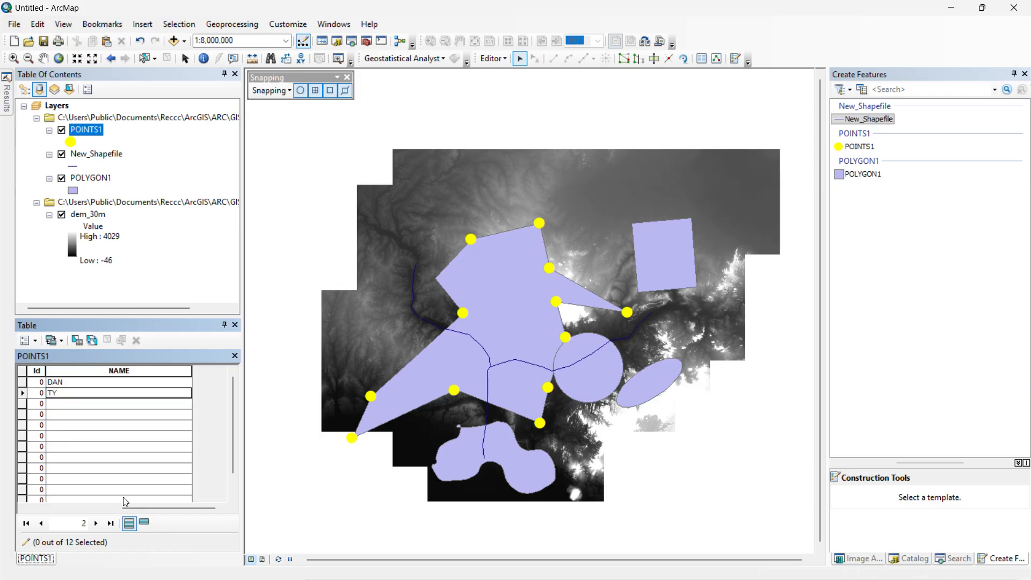
text(PE)
key(Return)
text(TR)
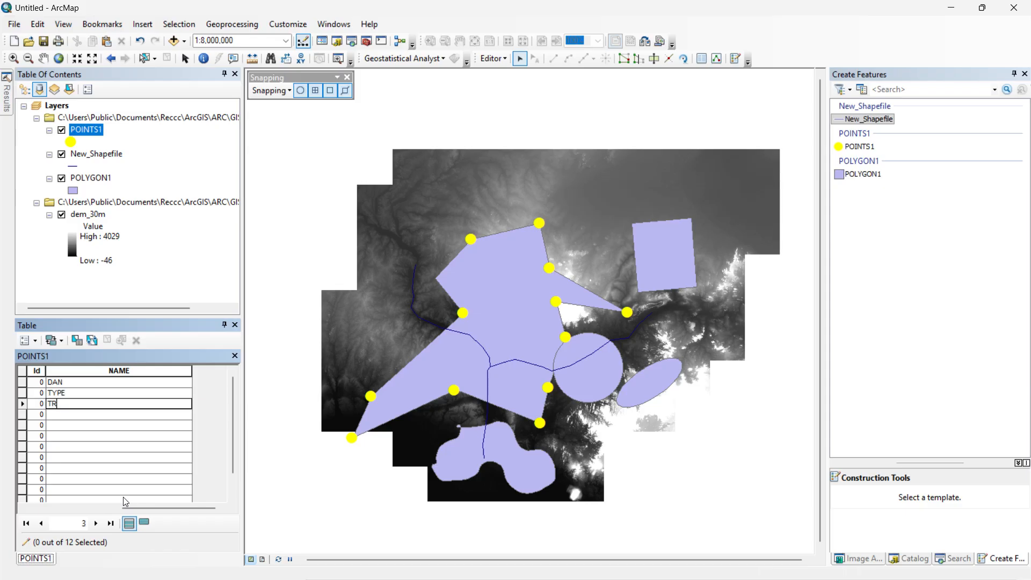
text(Y)
key(Return)
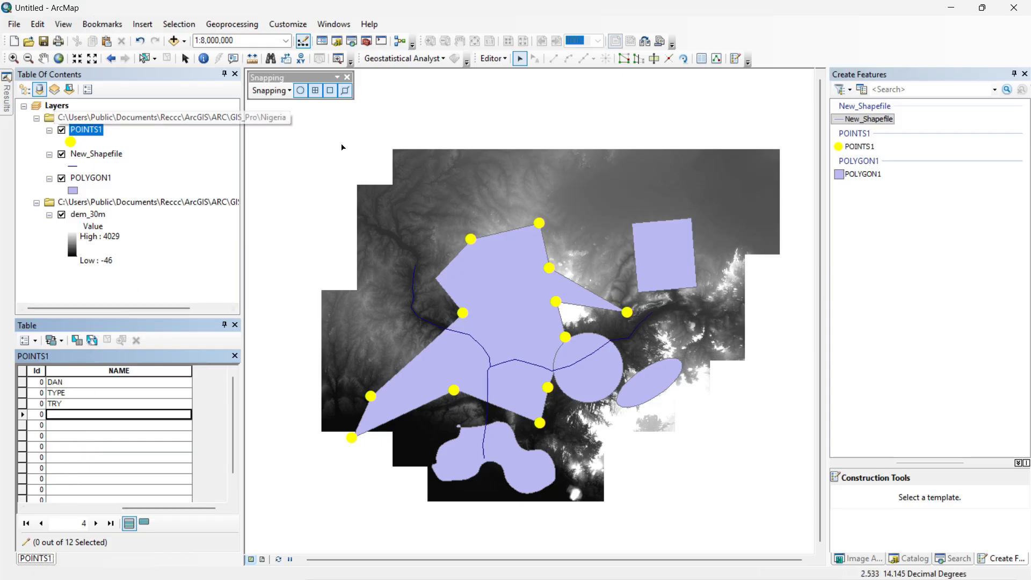
- Save the attribute edits and stop the edit session
click(492, 58)
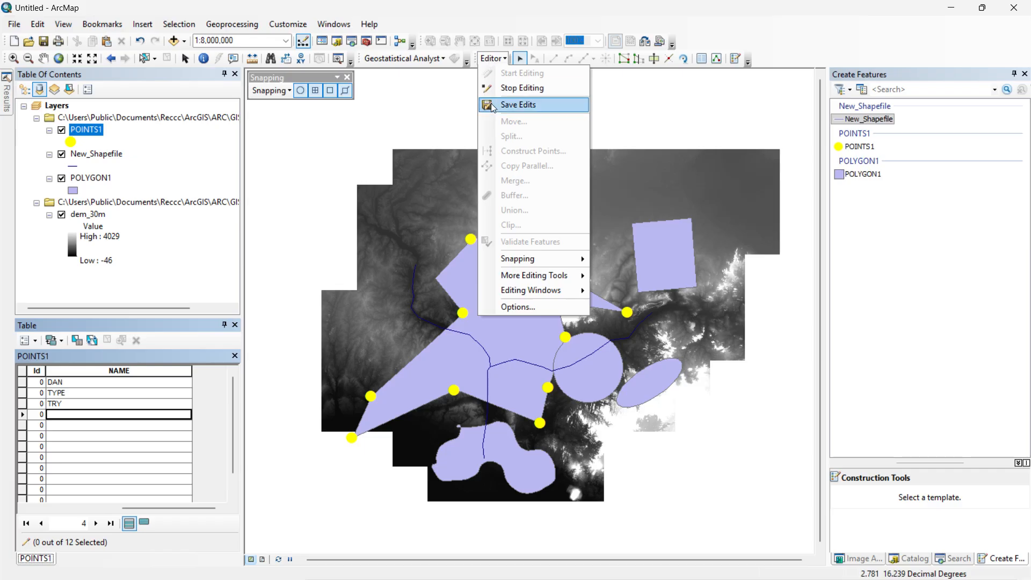
click(497, 105)
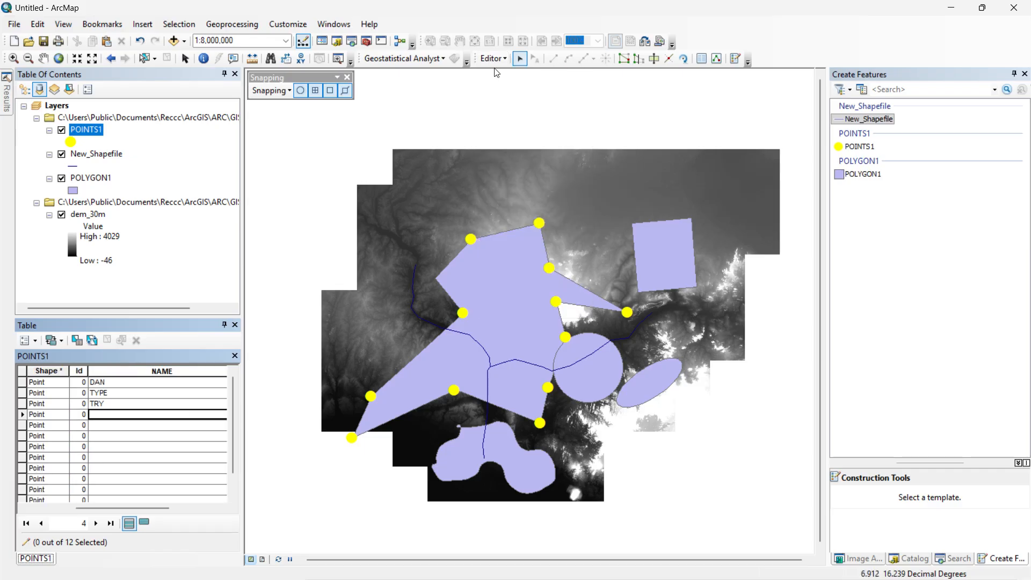
click(492, 58)
click(488, 88)
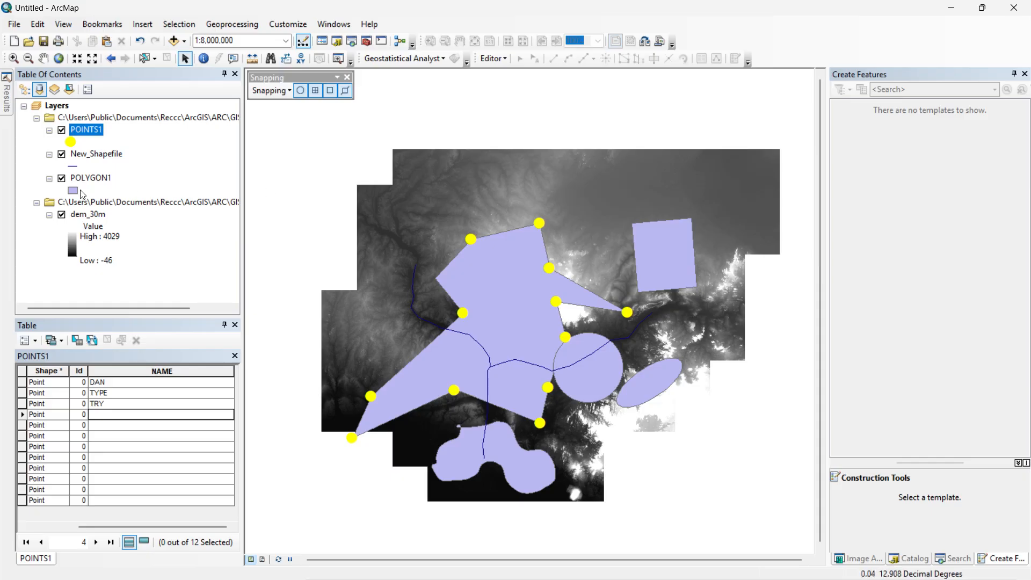
- Open the attribute table of the New_Shapefile layer and widen its Id column slightly
click(95, 155)
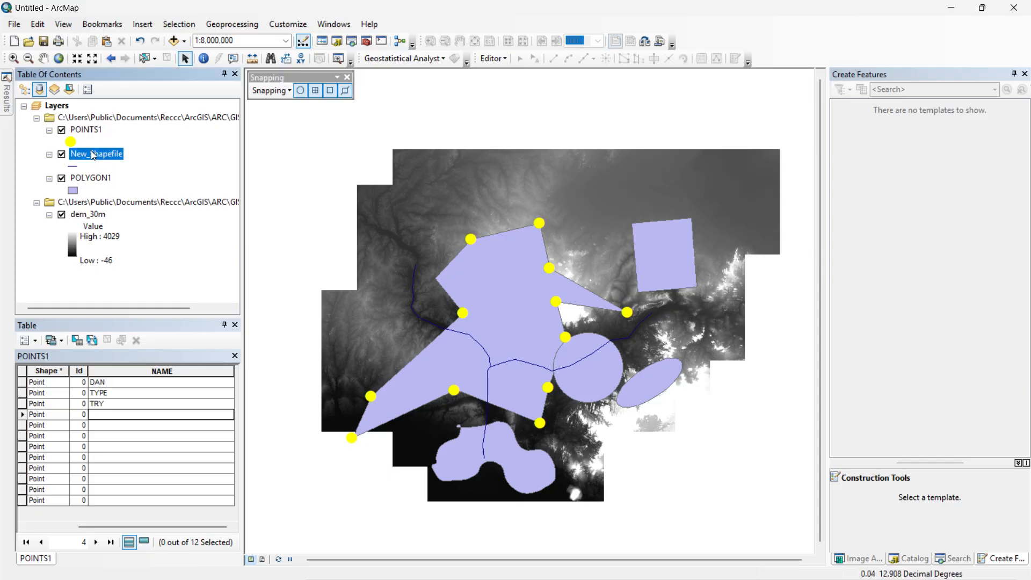
right_click(94, 155)
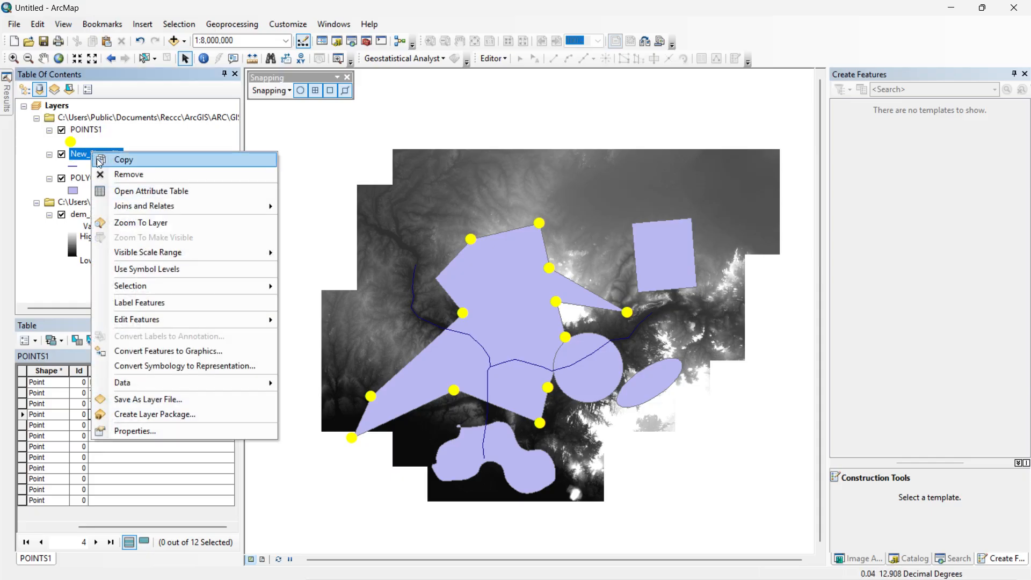
click(117, 193)
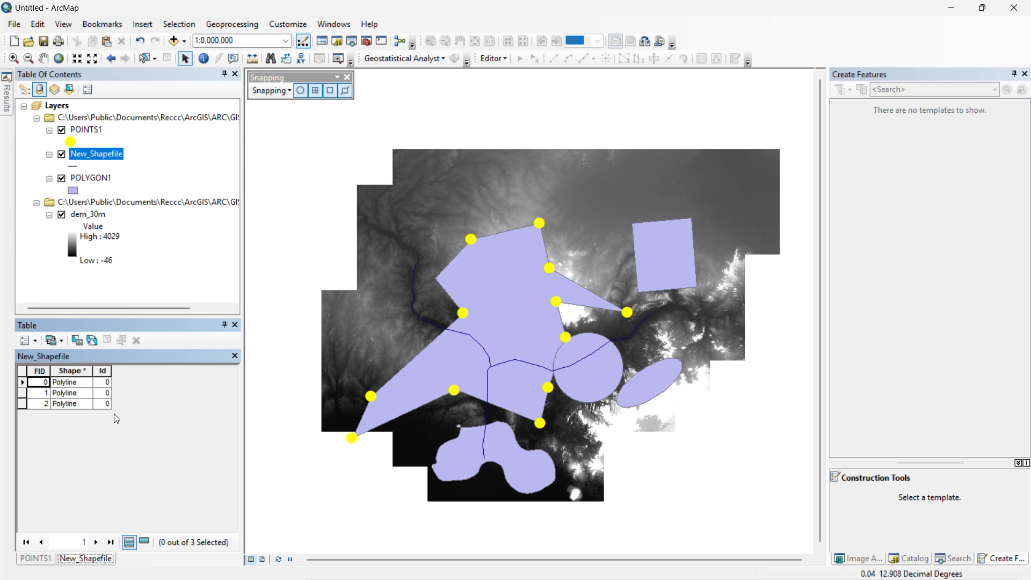
click(107, 390)
drag(112, 370, 125, 370)
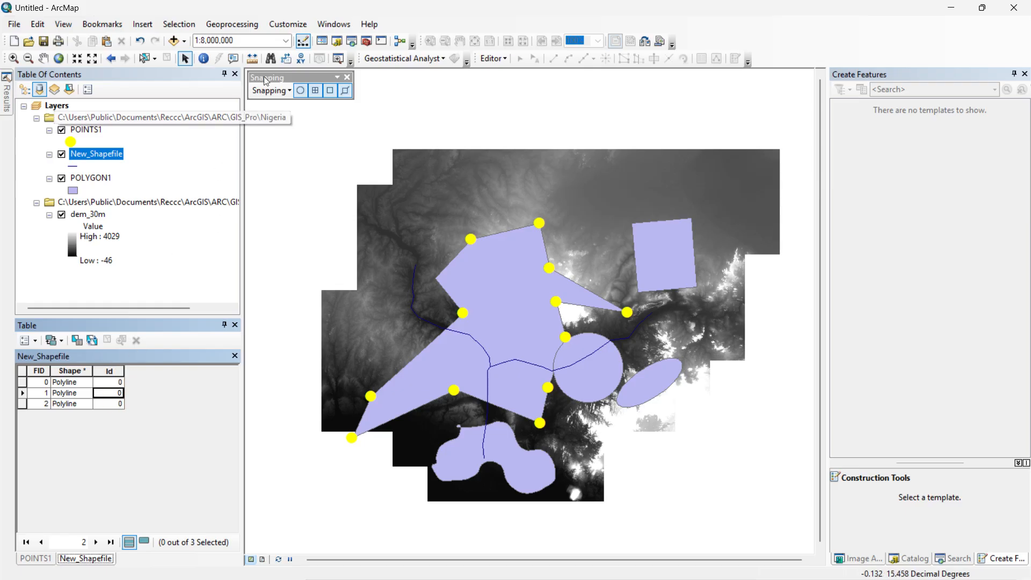
- Select the three New_Shapefile records one after another to identify each river line on the map
click(492, 58)
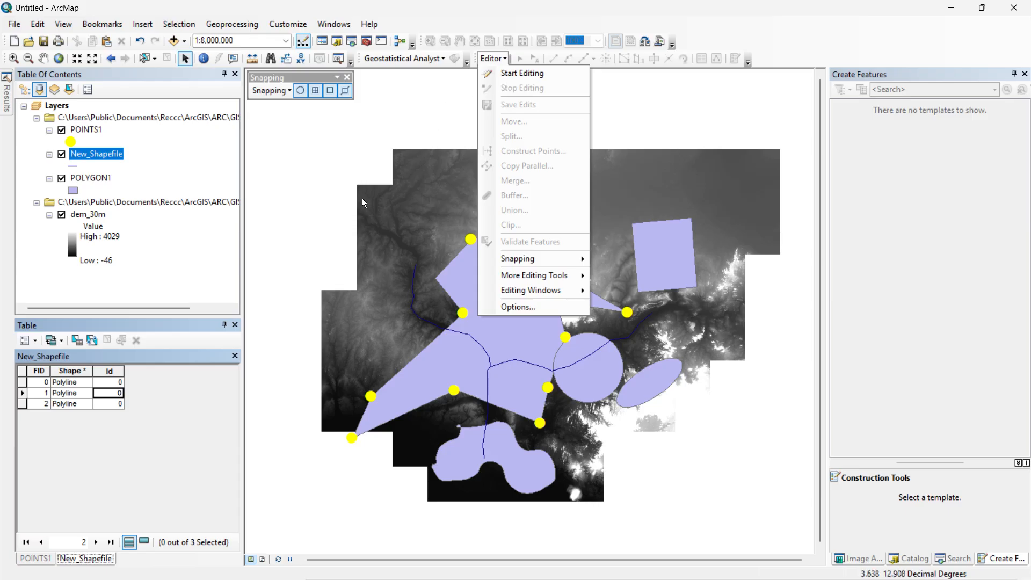
click(201, 428)
click(23, 382)
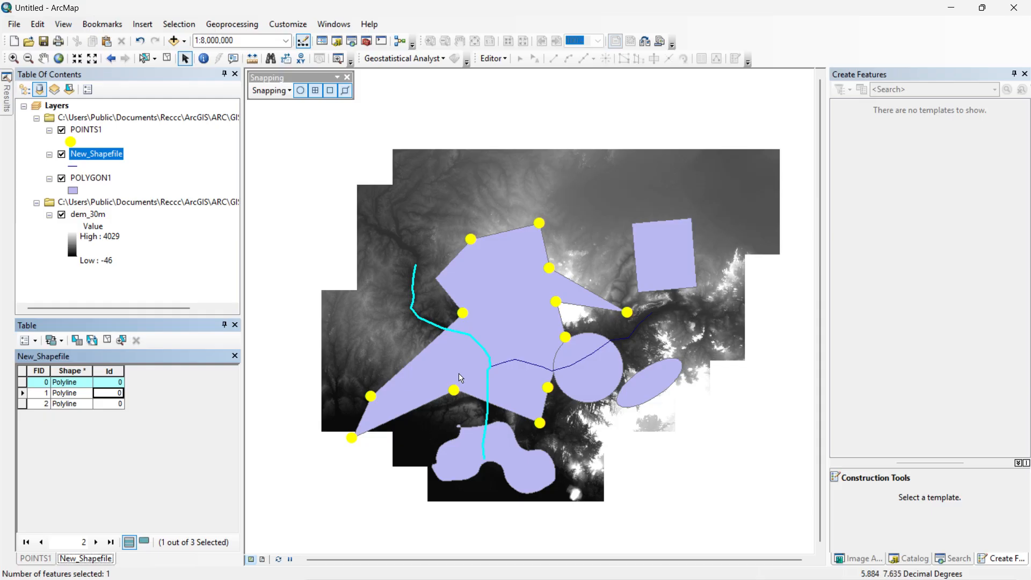
click(22, 393)
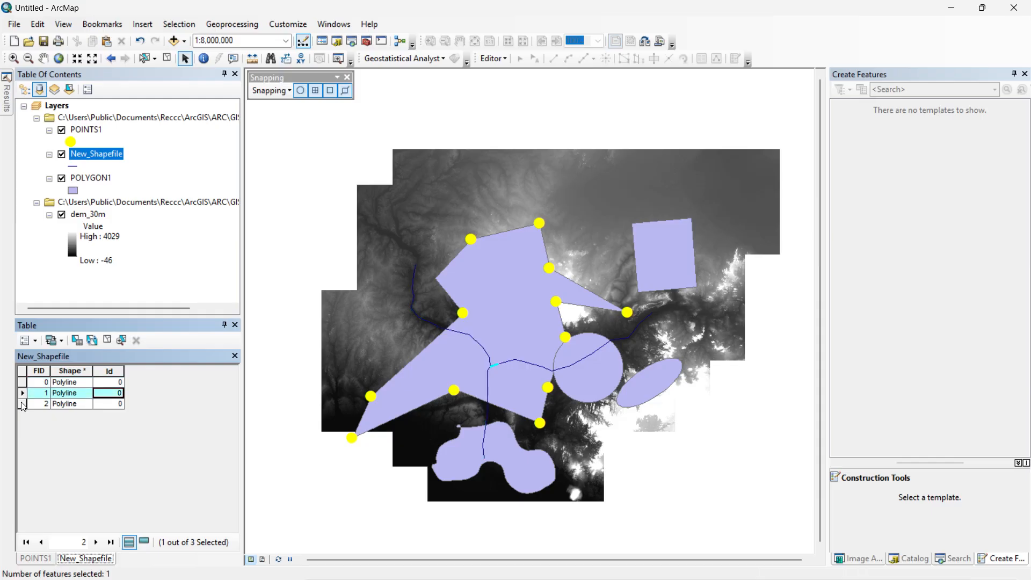
click(22, 404)
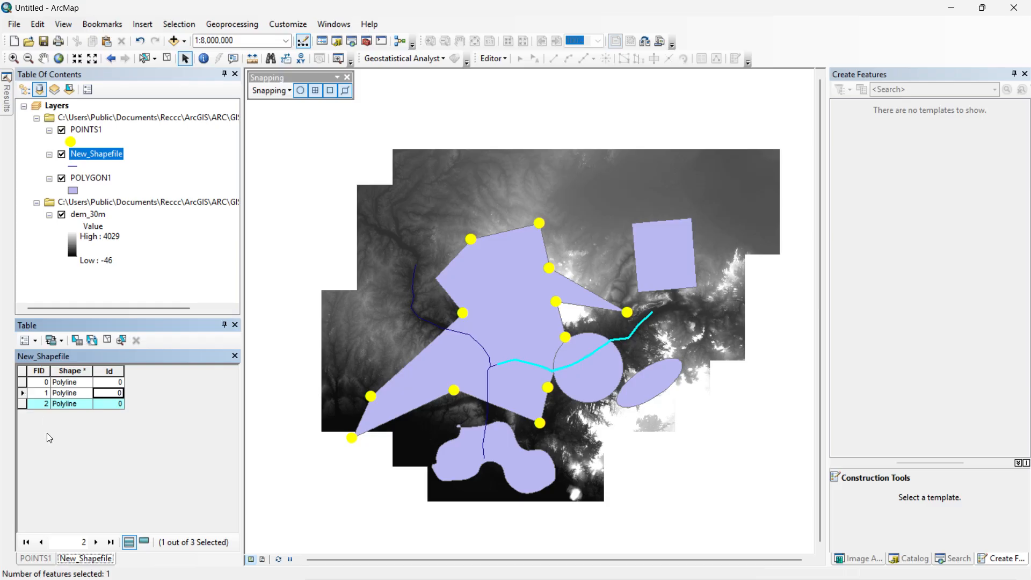
- Select the first ten records in the POINTS1 attribute table and zoom the map to the selected features
click(34, 559)
drag(22, 382, 22, 447)
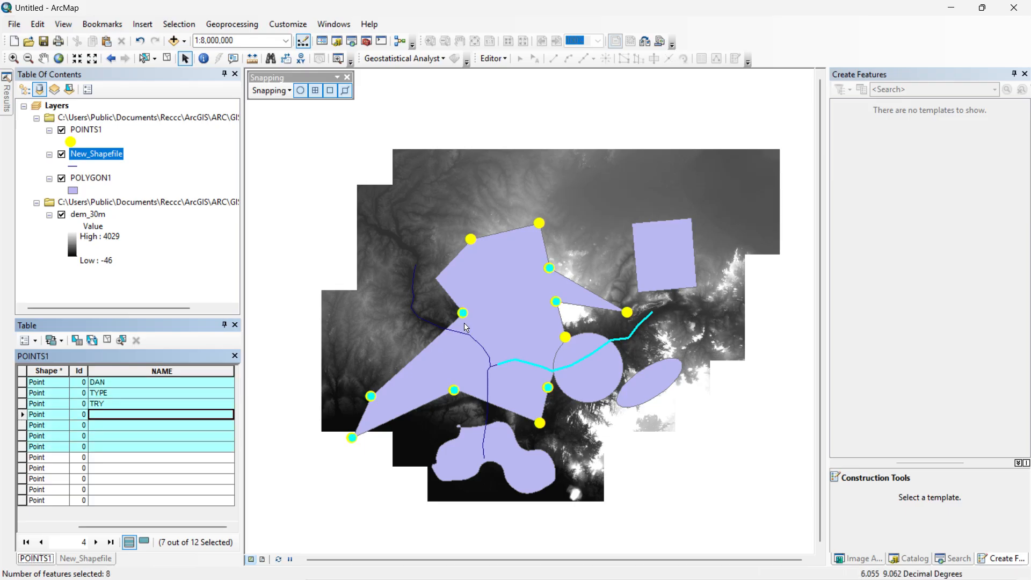
scroll(485, 359, down, 2)
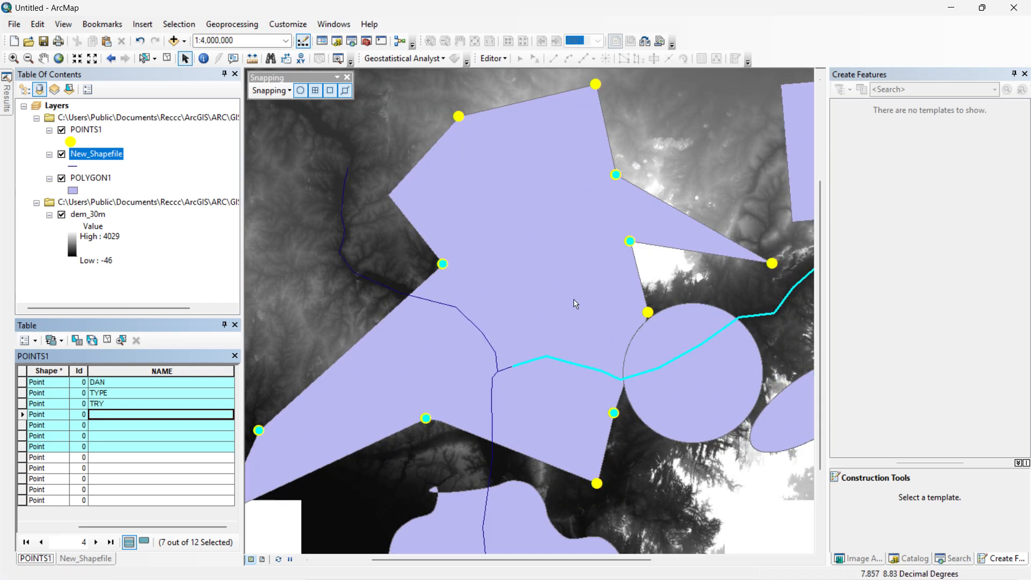
scroll(579, 268, down, 1)
scroll(577, 272, up, 2)
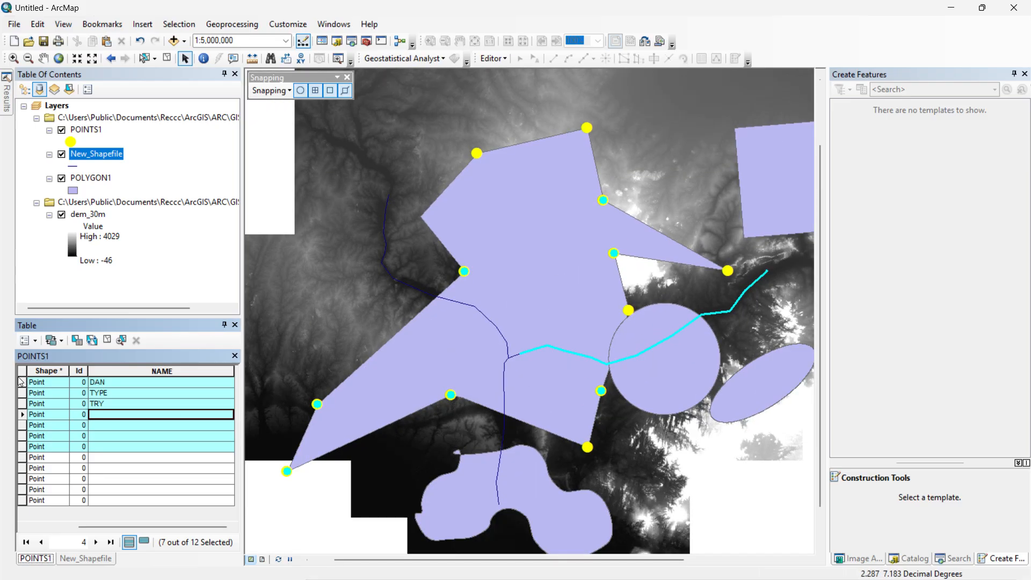
drag(22, 381, 22, 482)
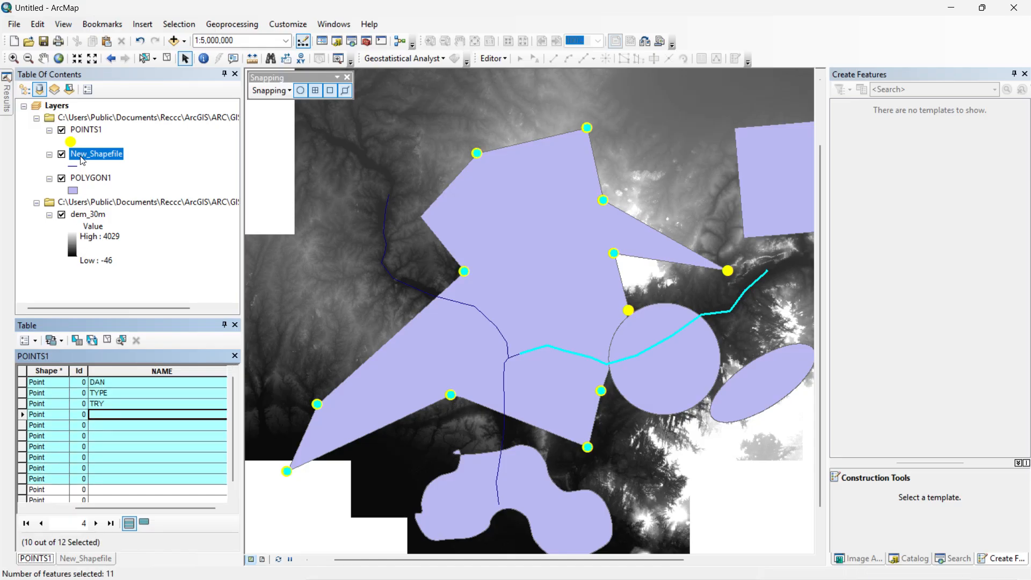
click(179, 24)
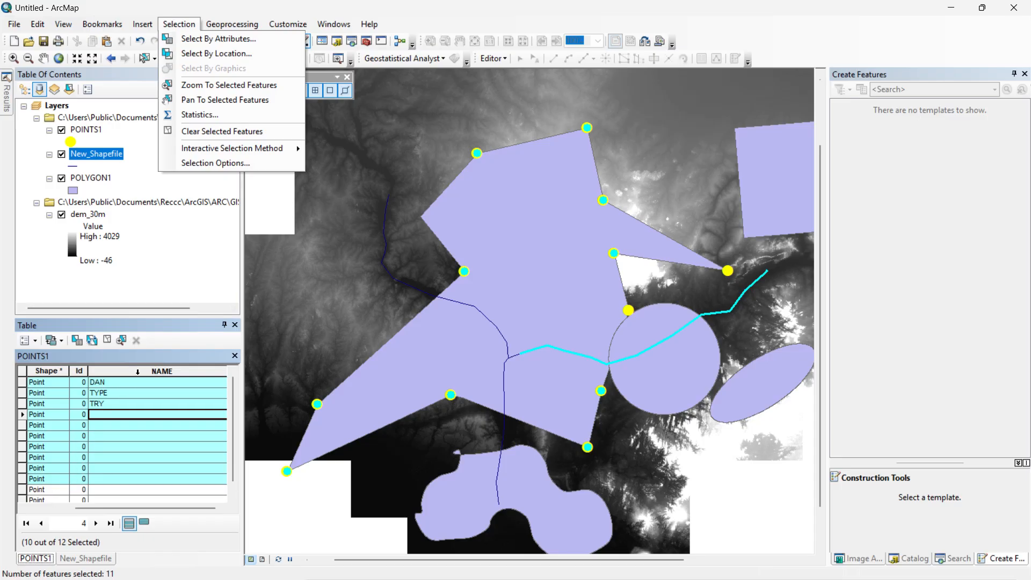
click(202, 86)
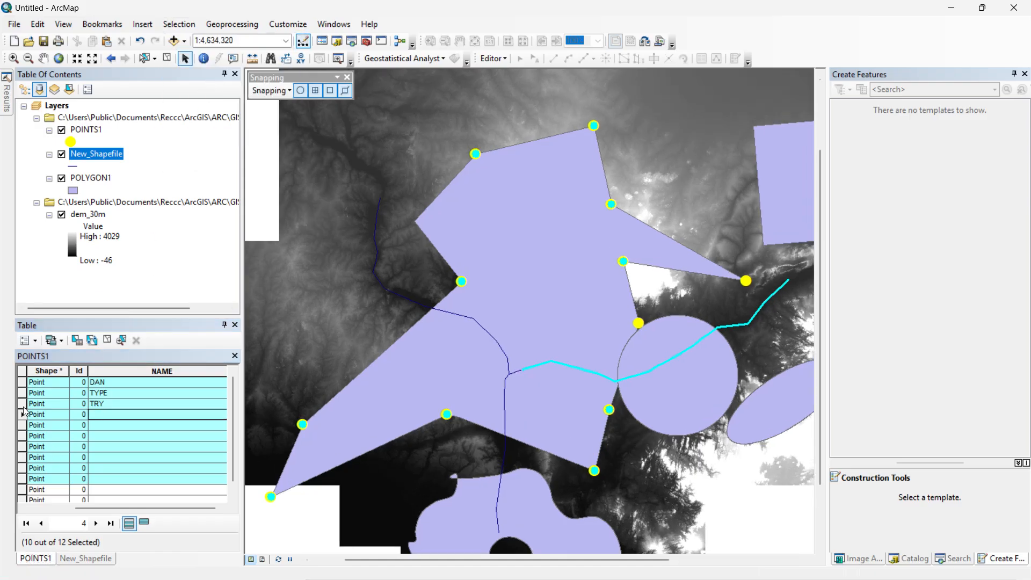
- Locate the third, fourth and first POINTS1 records on the map by zooming to each from the attribute table
double_click(24, 403)
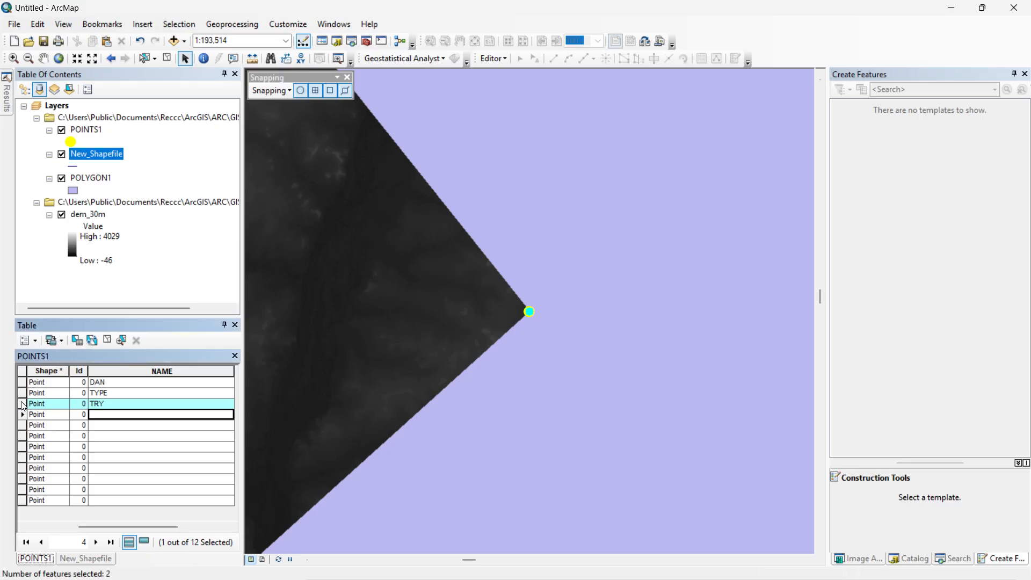
double_click(24, 414)
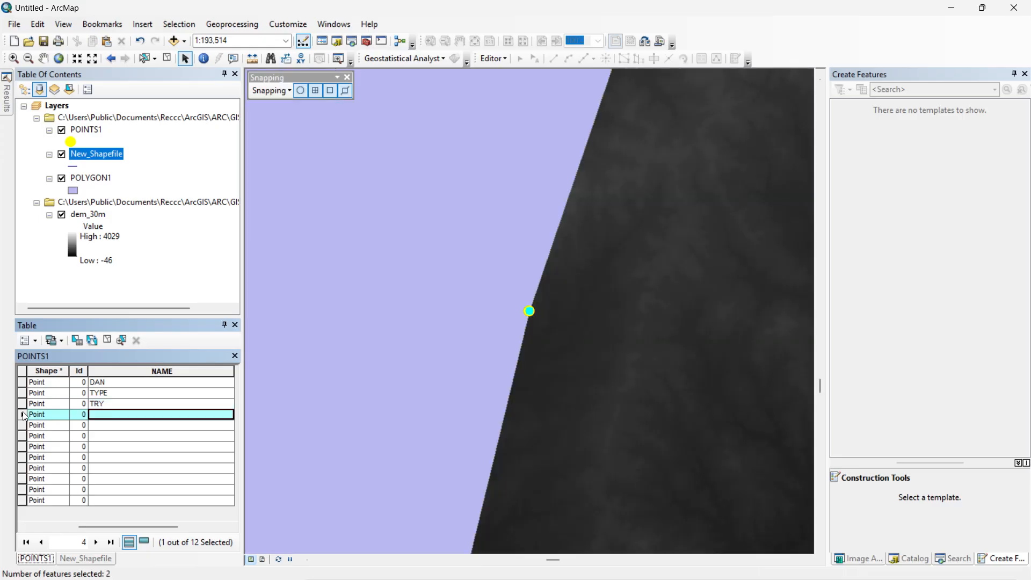
double_click(24, 384)
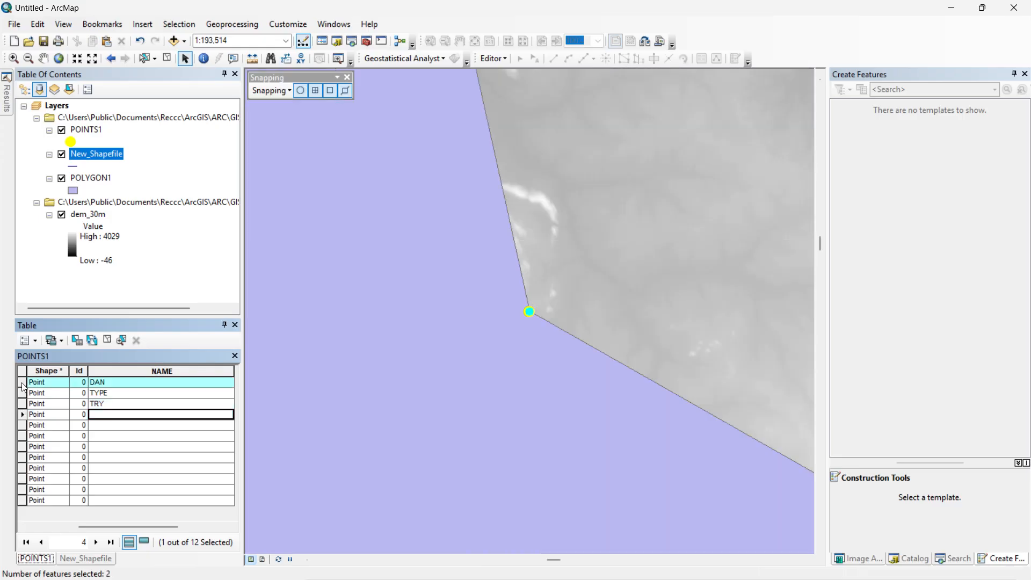
scroll(499, 332, down, 4)
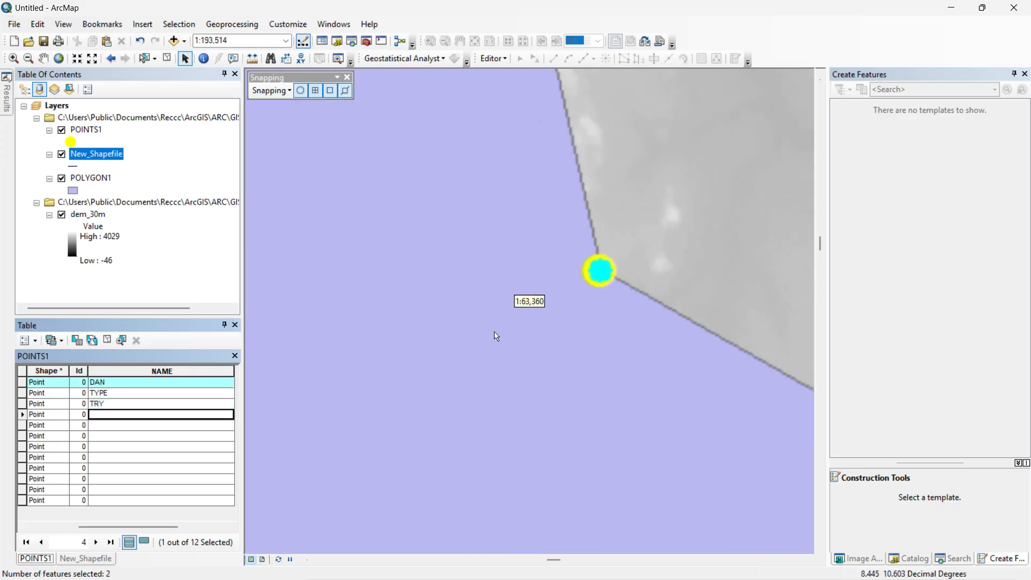
scroll(484, 304, down, 4)
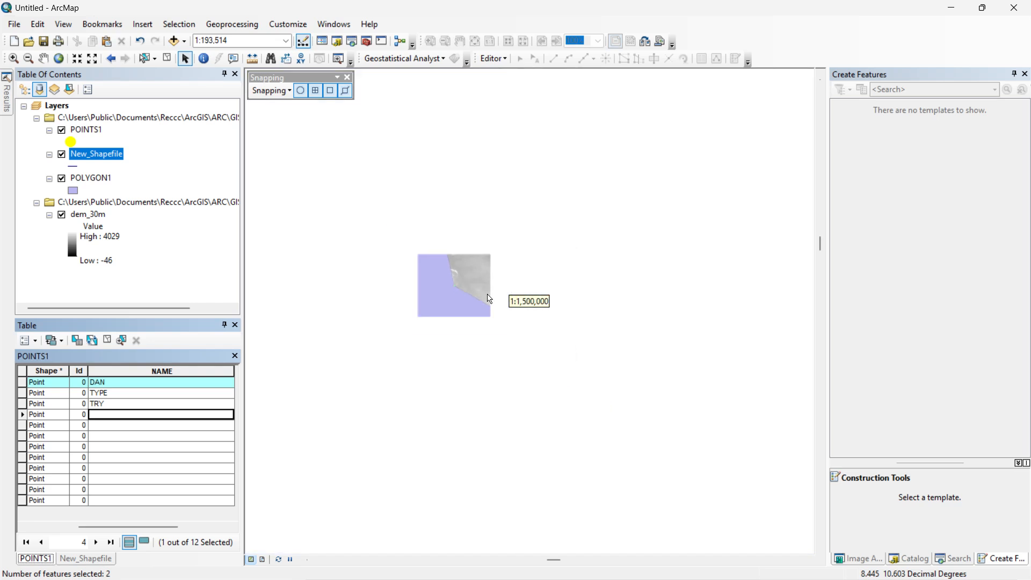
scroll(606, 267, down, 5)
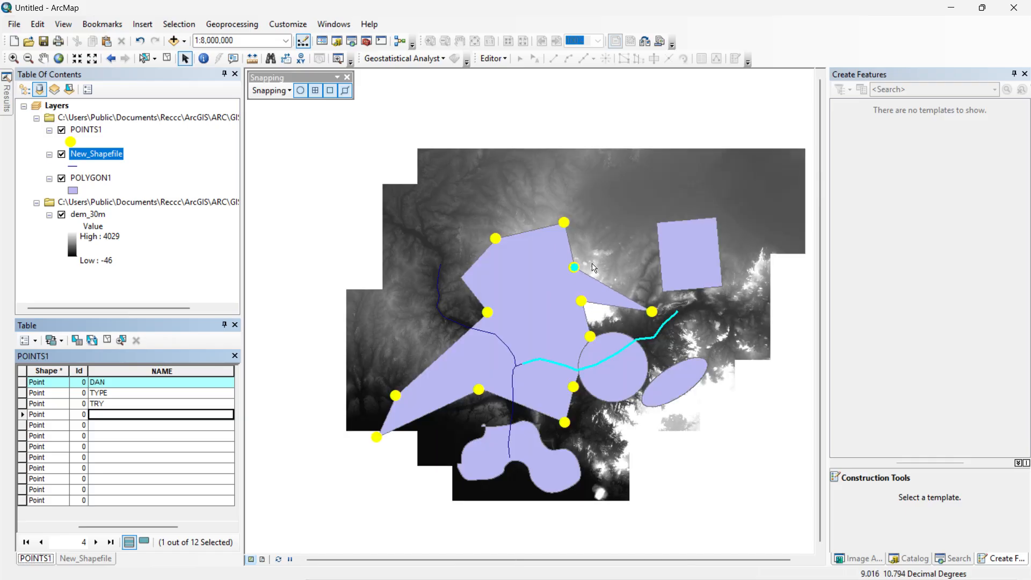
scroll(556, 339, up, 1)
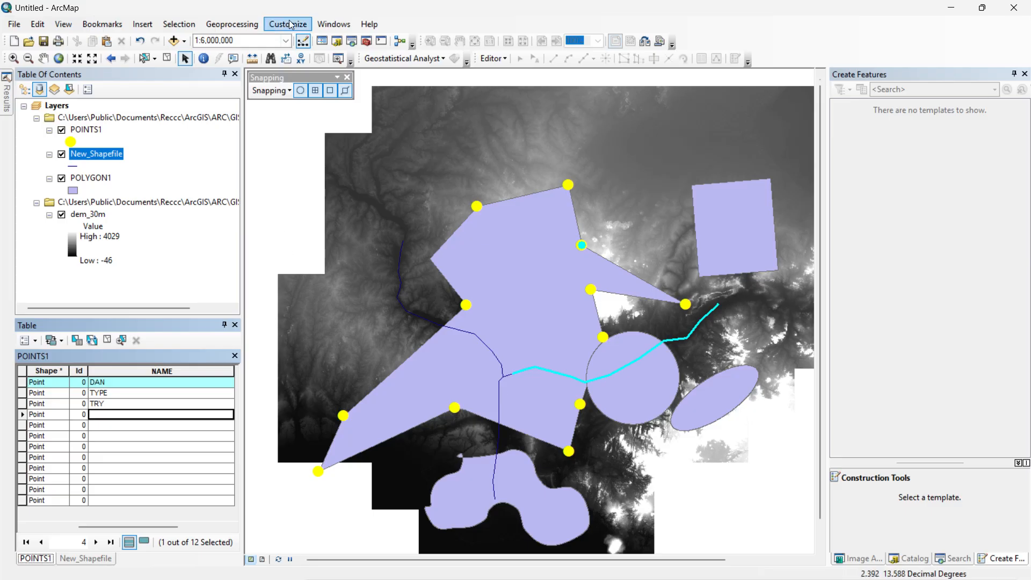
- Use Go To XY to add a labeled point at longitude 6.768 and latitude 5.345, and inspect its location
click(299, 59)
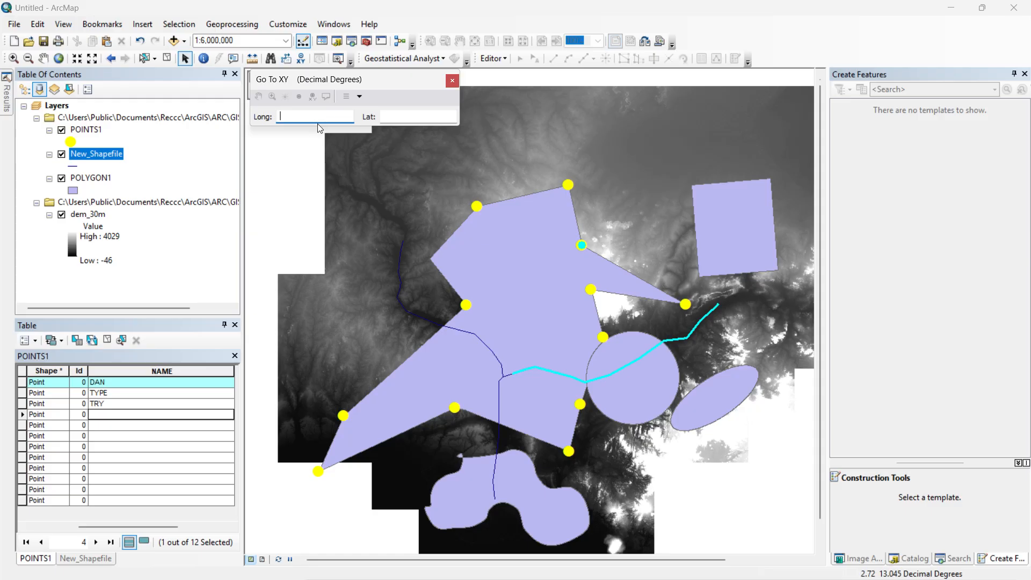
text(6.768)
click(384, 116)
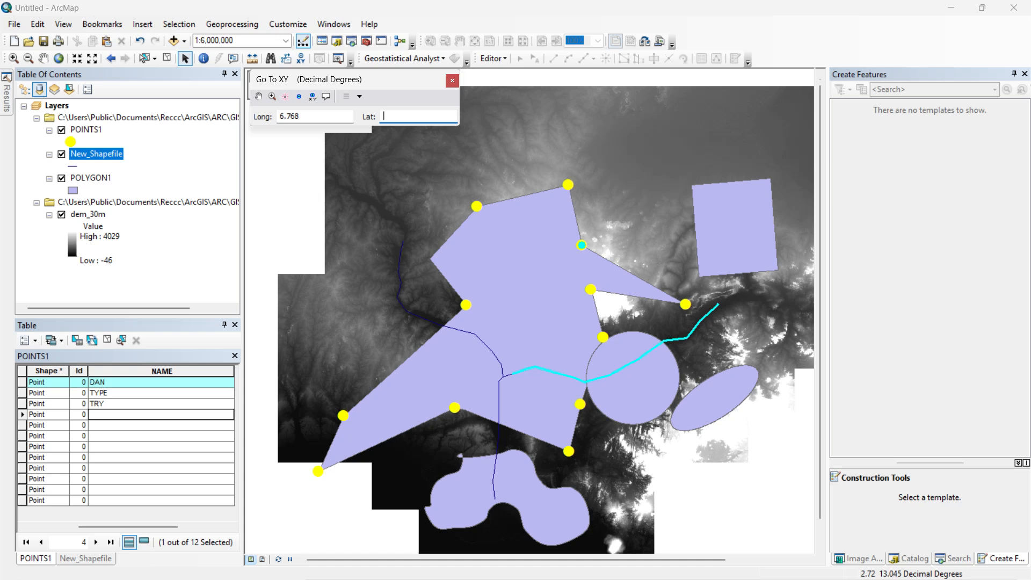
text(5.345)
click(314, 99)
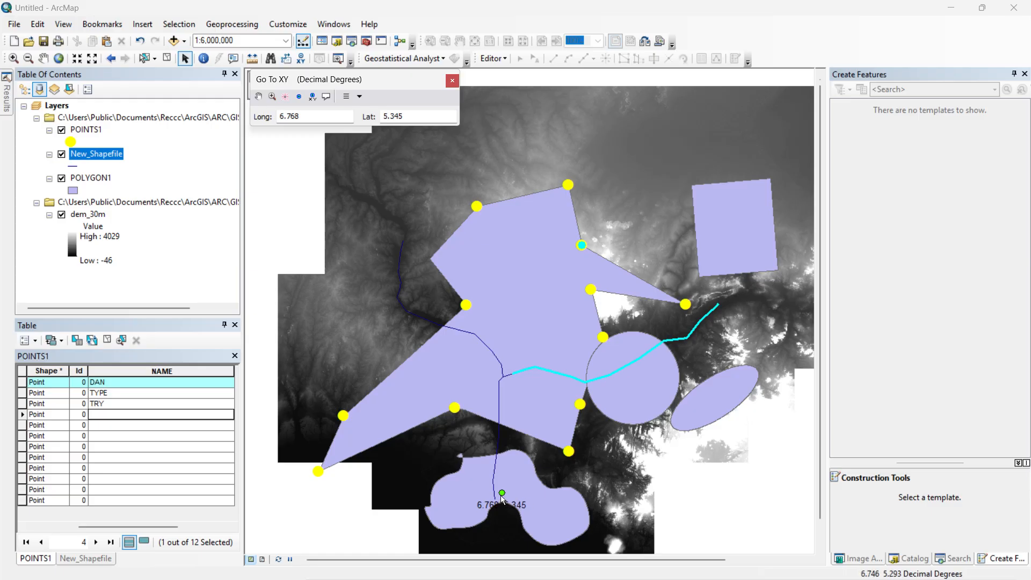
scroll(501, 515, down, 2)
scroll(501, 517, down, 3)
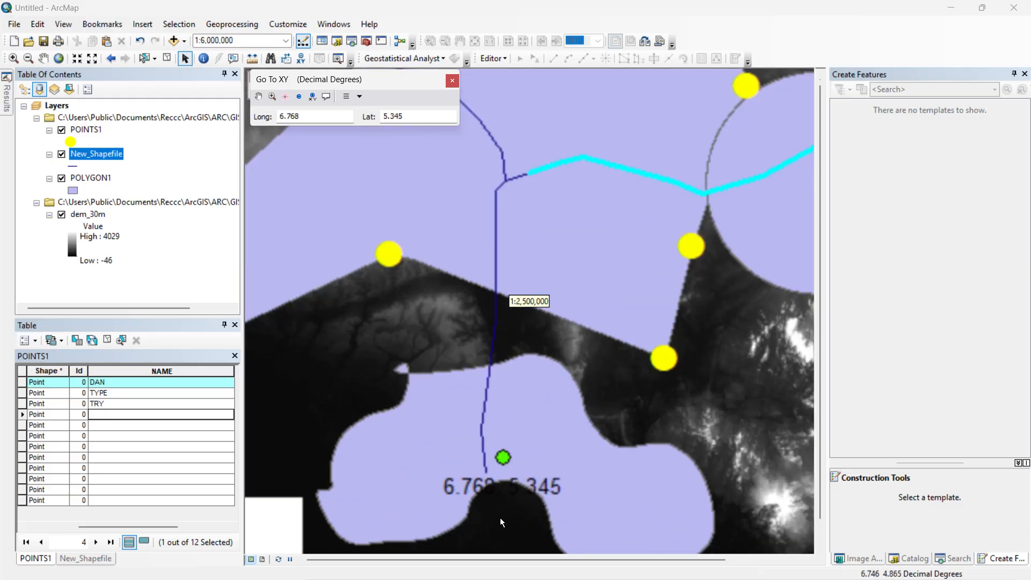
scroll(533, 315, up, 3)
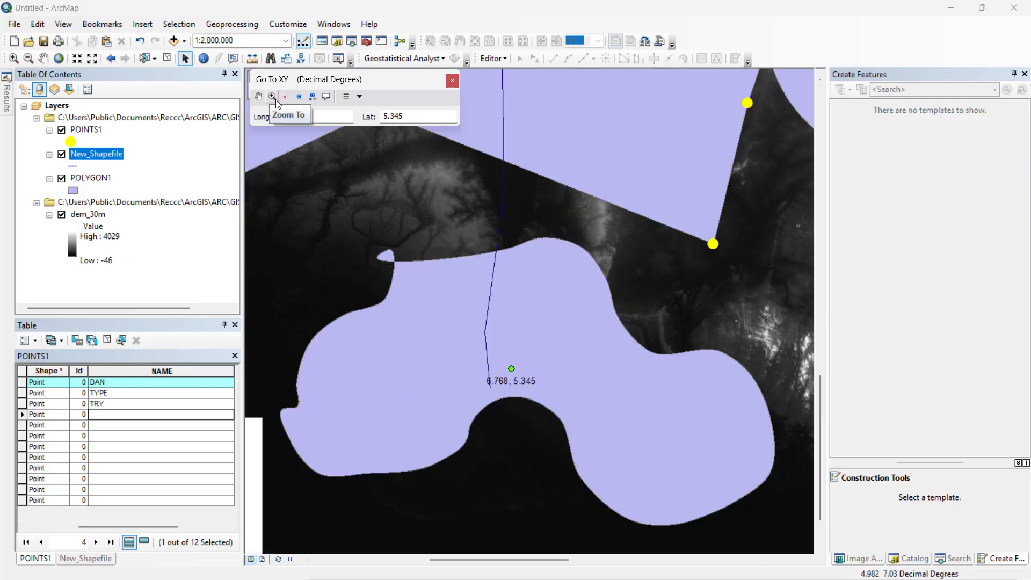
- Switch the Go To XY units to Degrees Minutes Seconds and enter 45.65 as the longitude
click(360, 97)
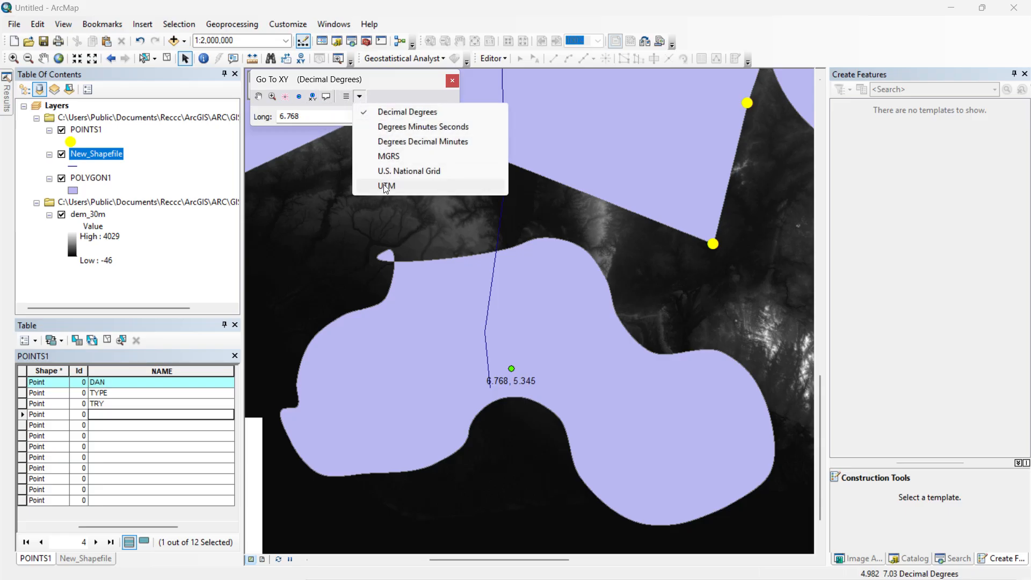
click(393, 127)
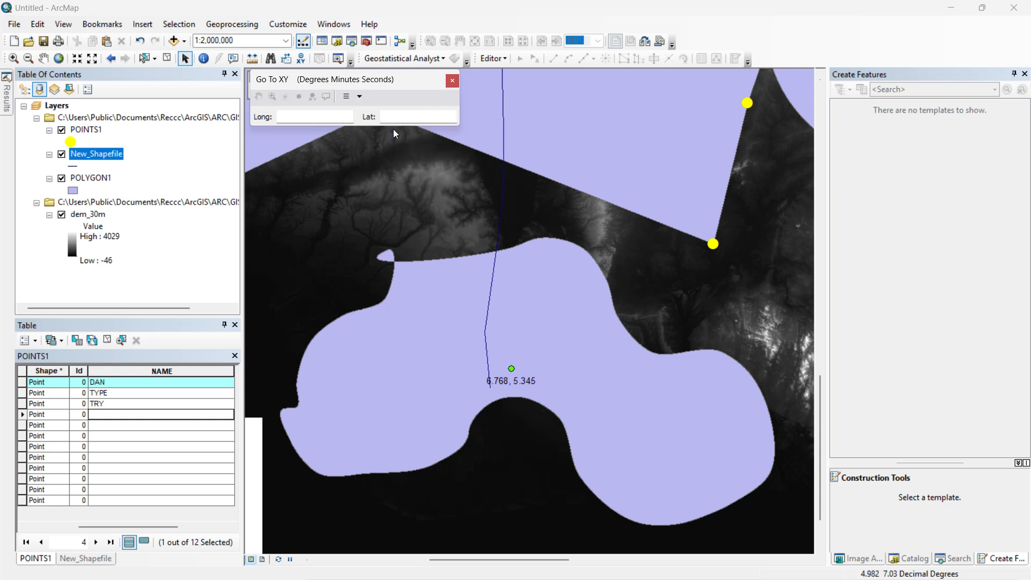
click(324, 117)
text(45.65)
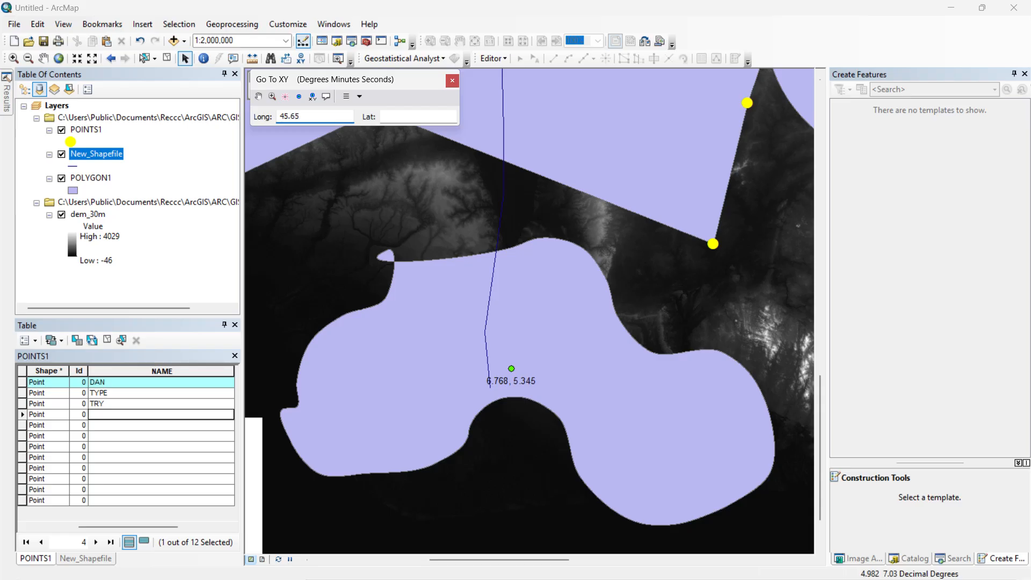
click(421, 114)
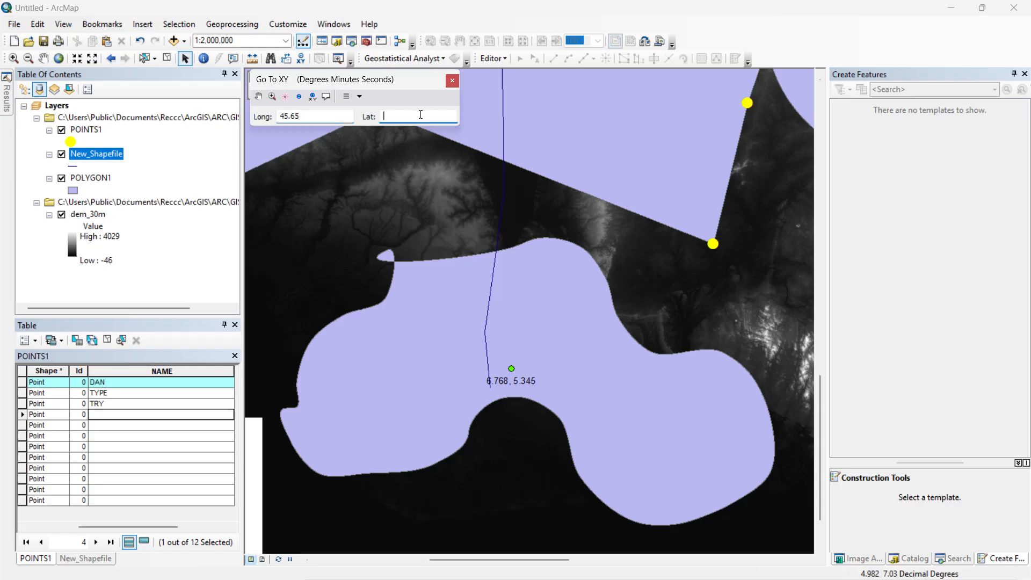
- Switch the Go To XY units to UTM, and return them to Decimal Degrees
click(360, 98)
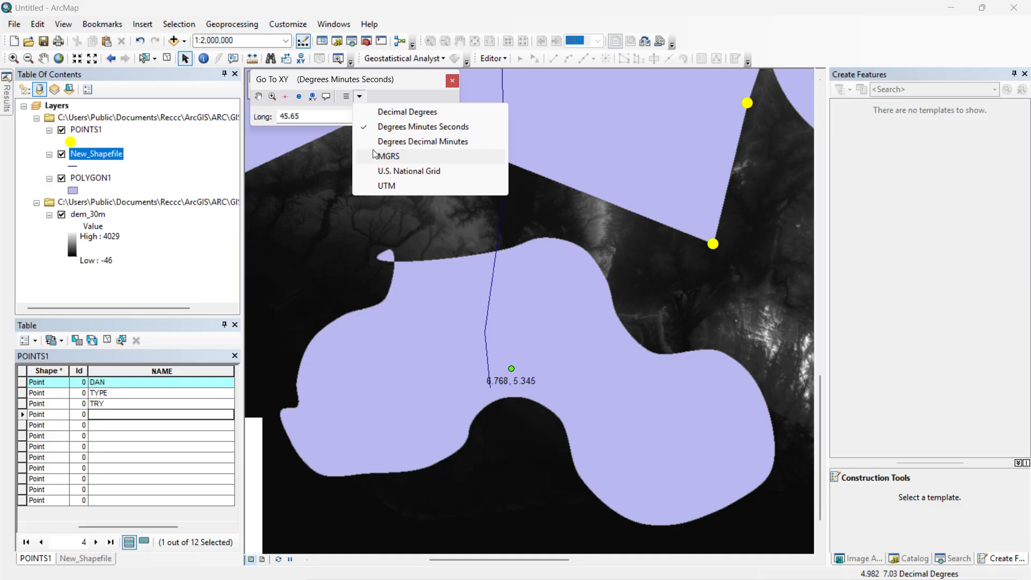
click(385, 186)
click(375, 113)
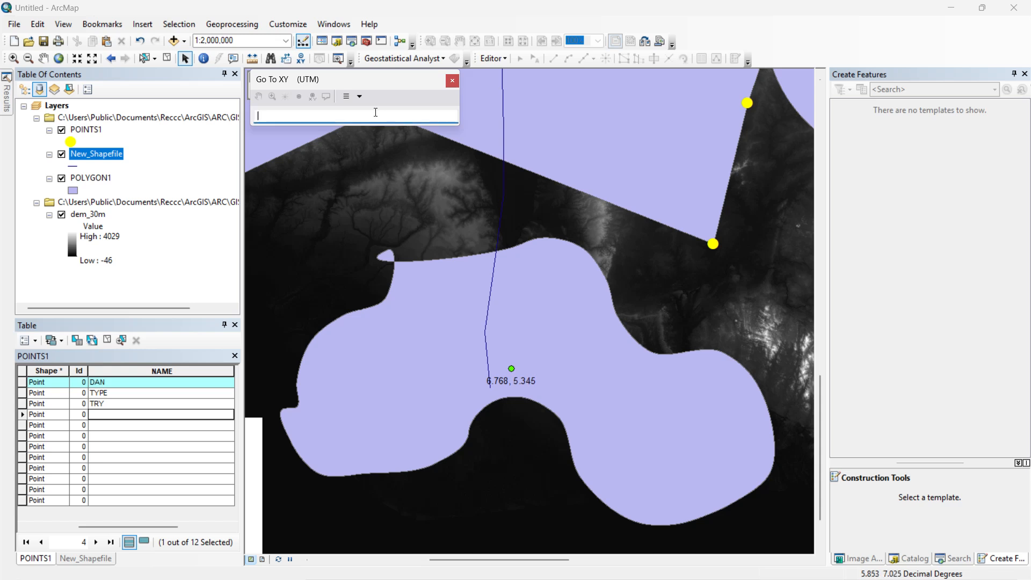
click(360, 97)
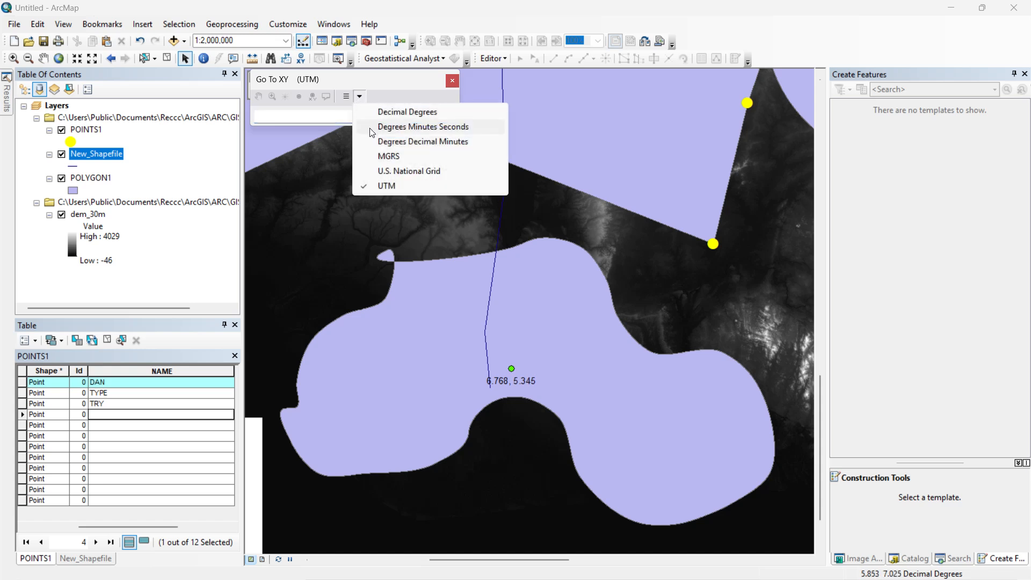
click(375, 111)
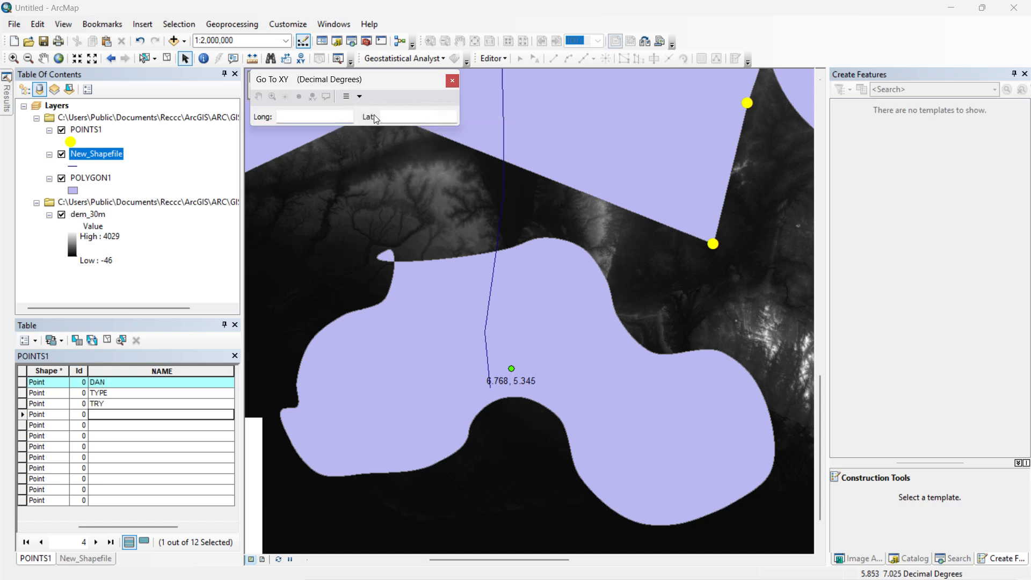
scroll(510, 270, up, 2)
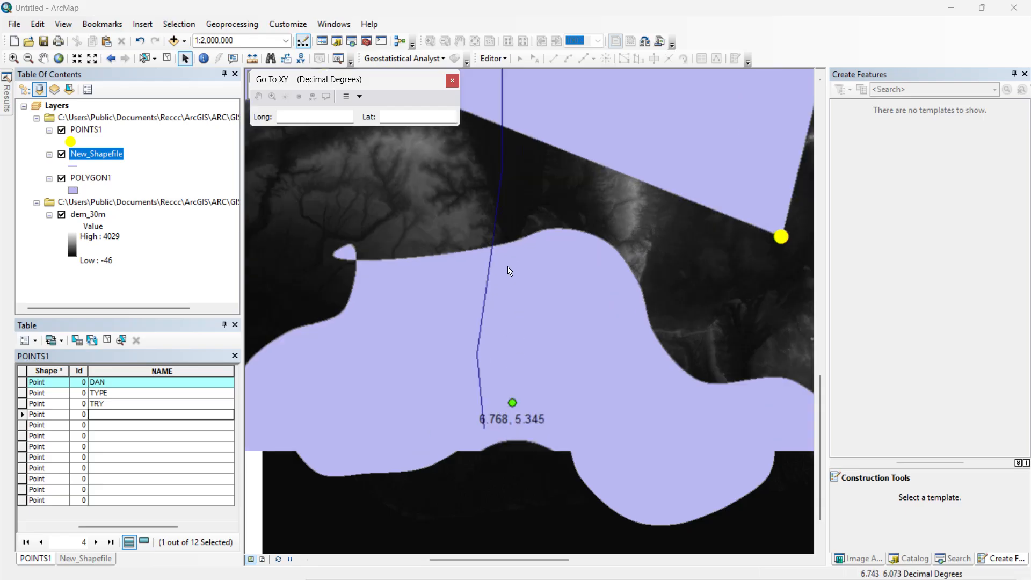
scroll(483, 241, down, 3)
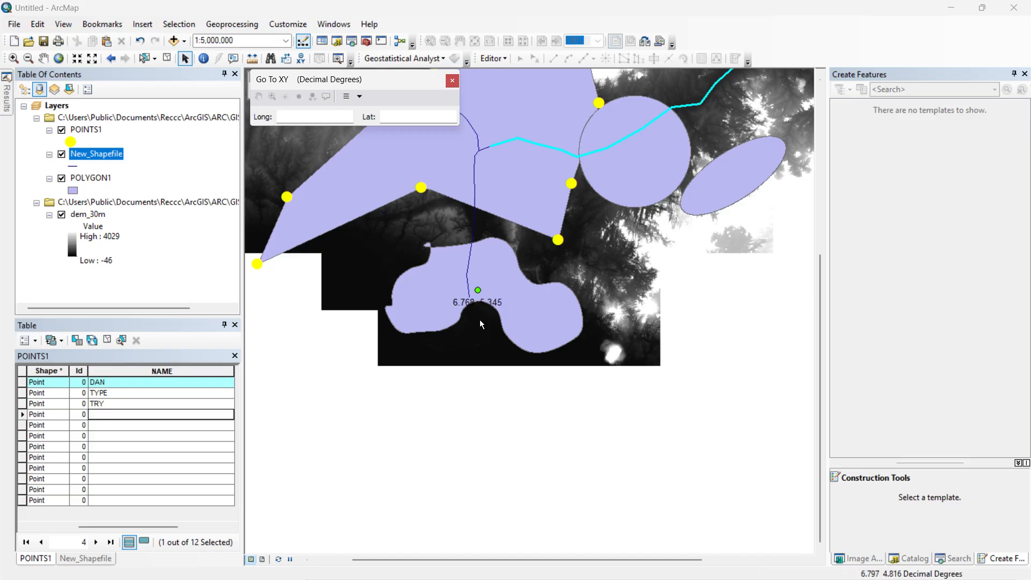
scroll(479, 320, up, 5)
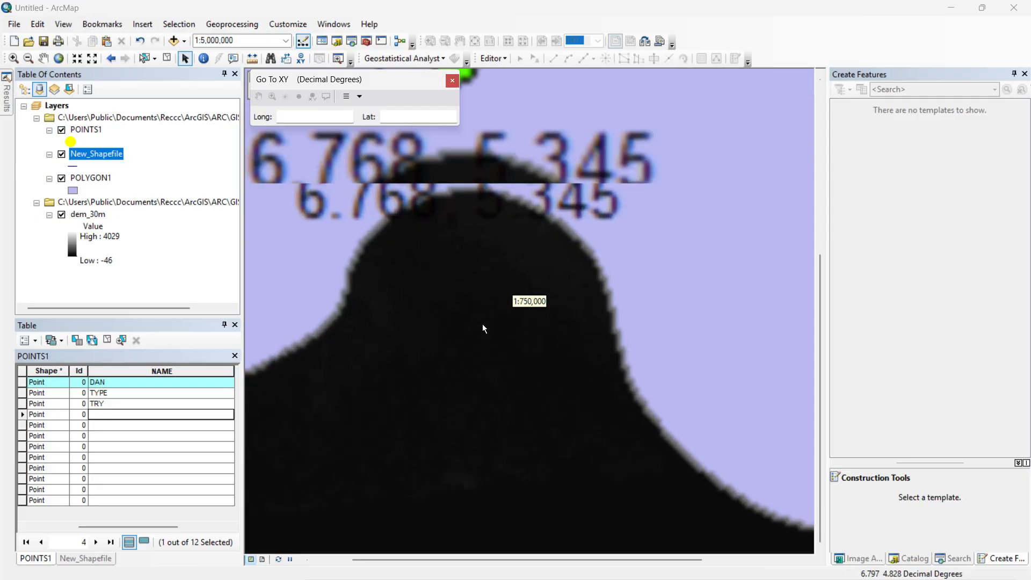
scroll(483, 326, down, 5)
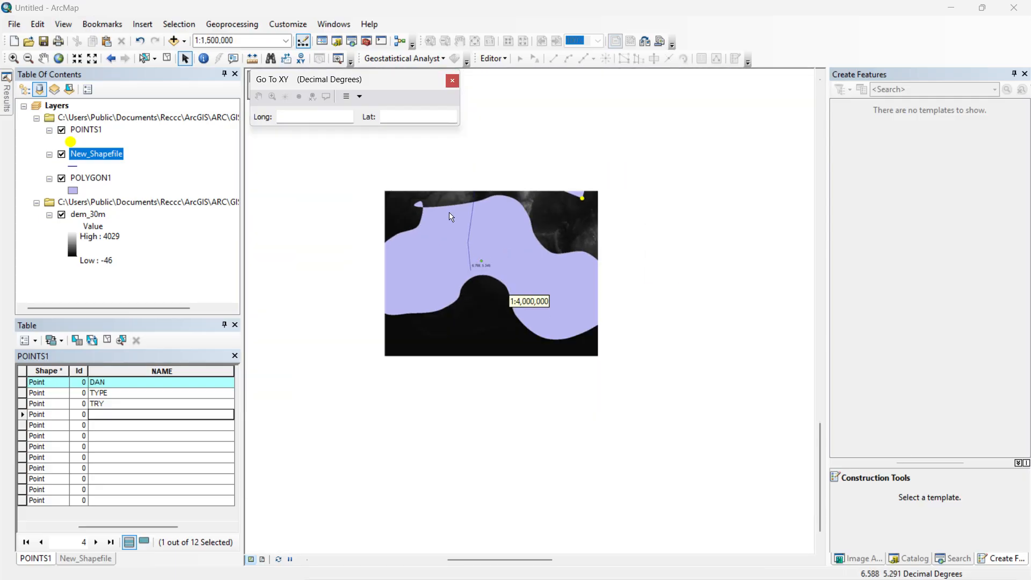
scroll(452, 216, up, 3)
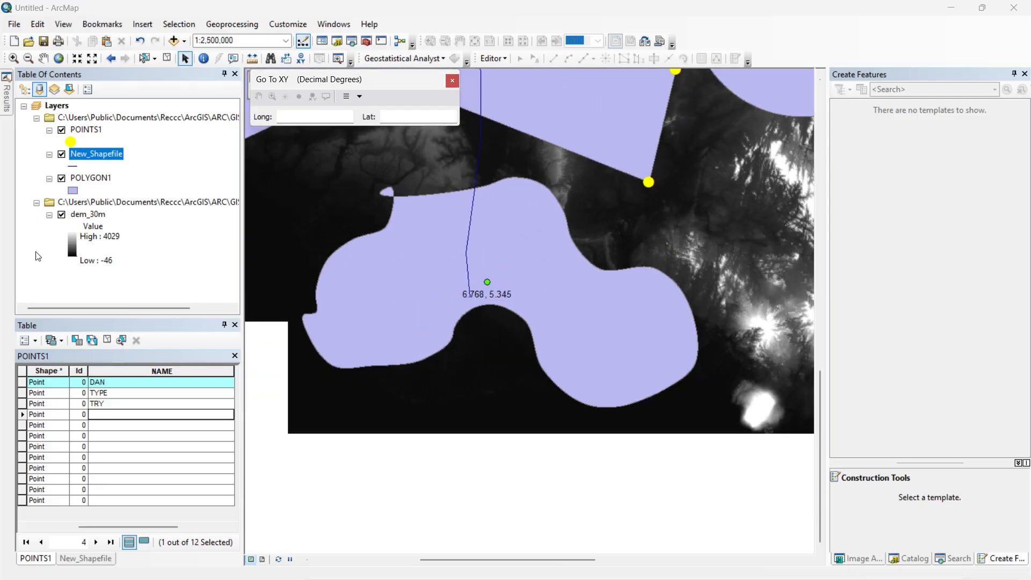
- Hide the POINTS1, New_Shapefile and POLYGON1 layers, and toggle the dem_30m raster off and back on
click(62, 130)
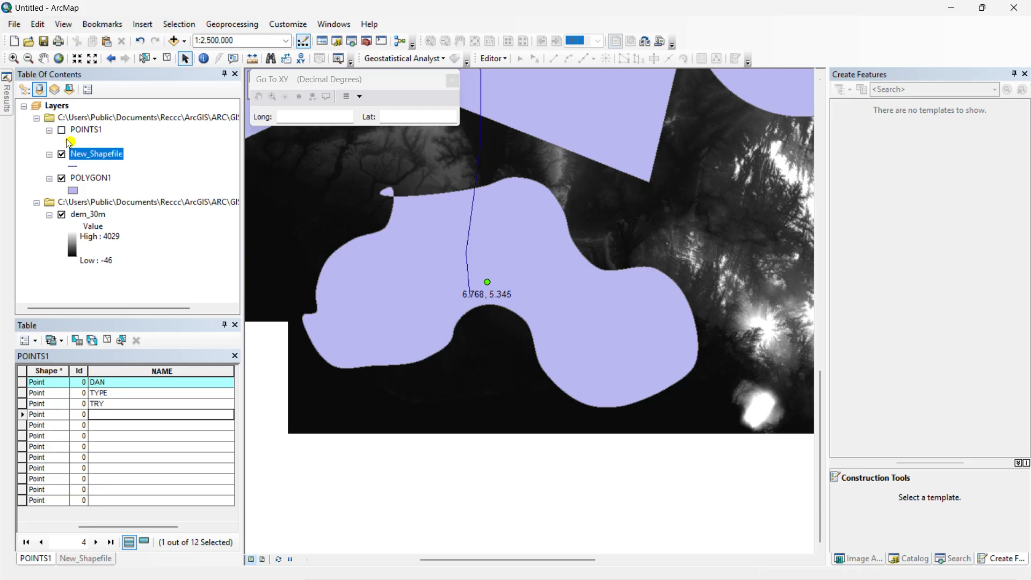
click(61, 154)
click(61, 178)
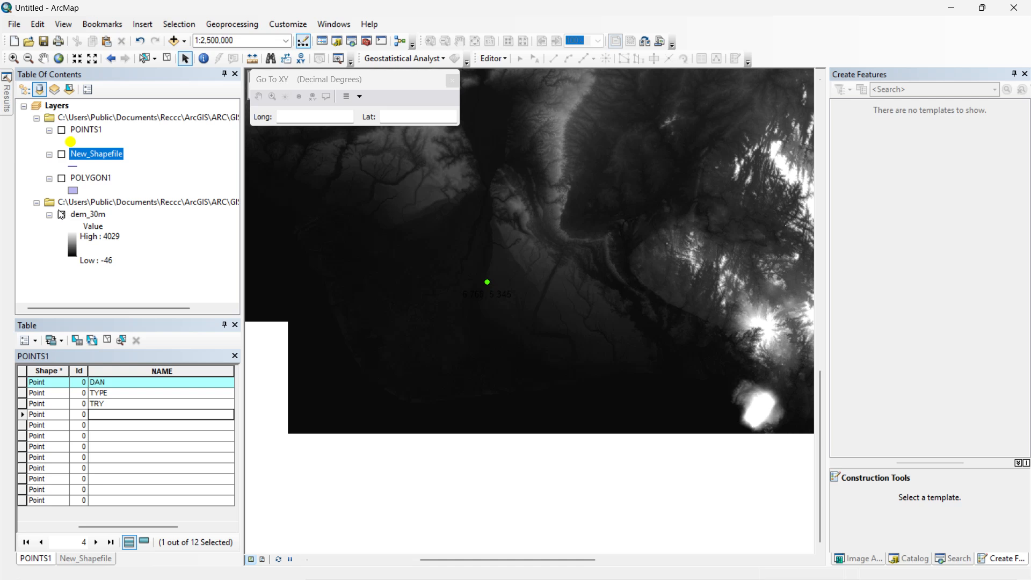
click(61, 215)
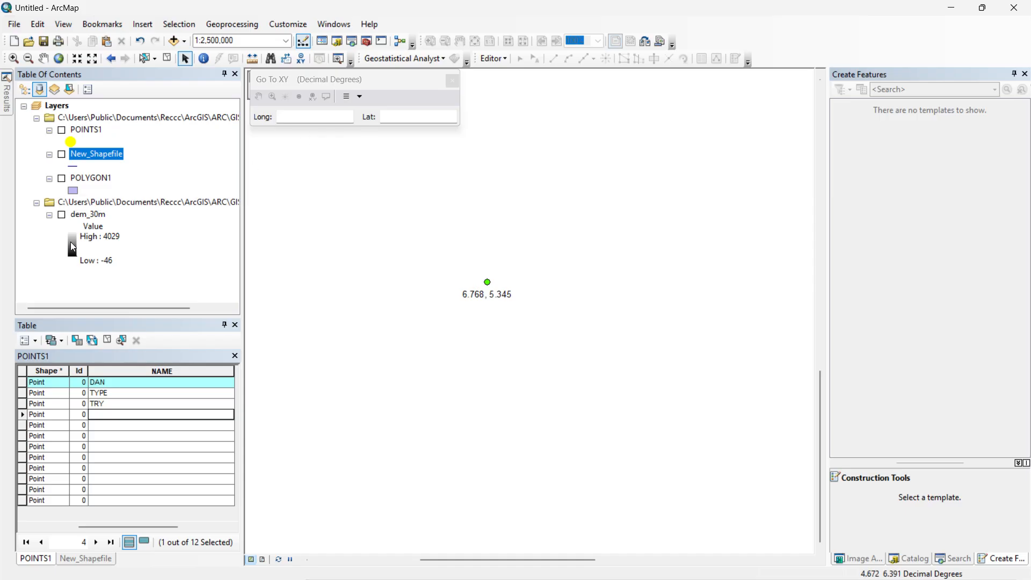
click(60, 216)
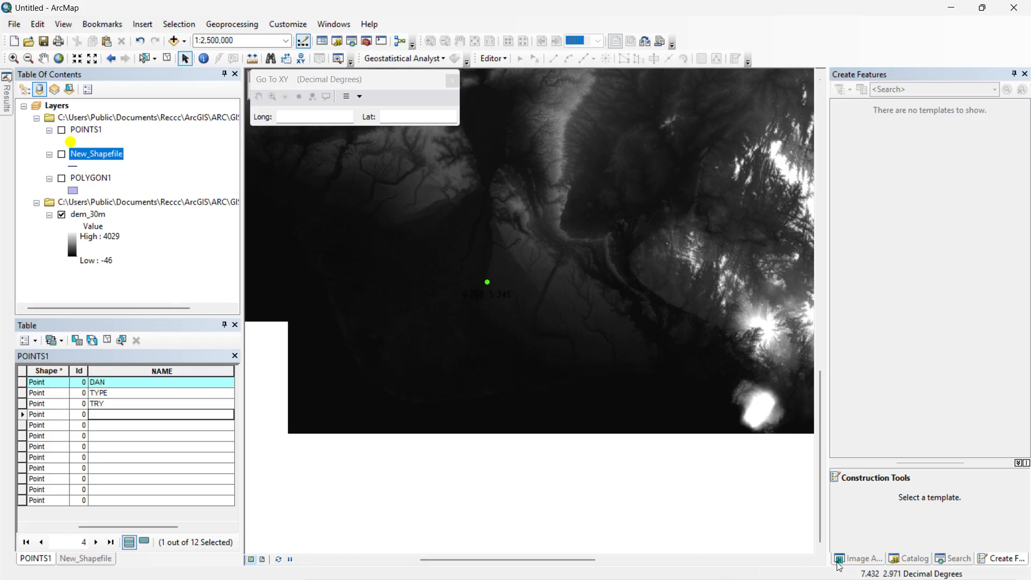
key(super)
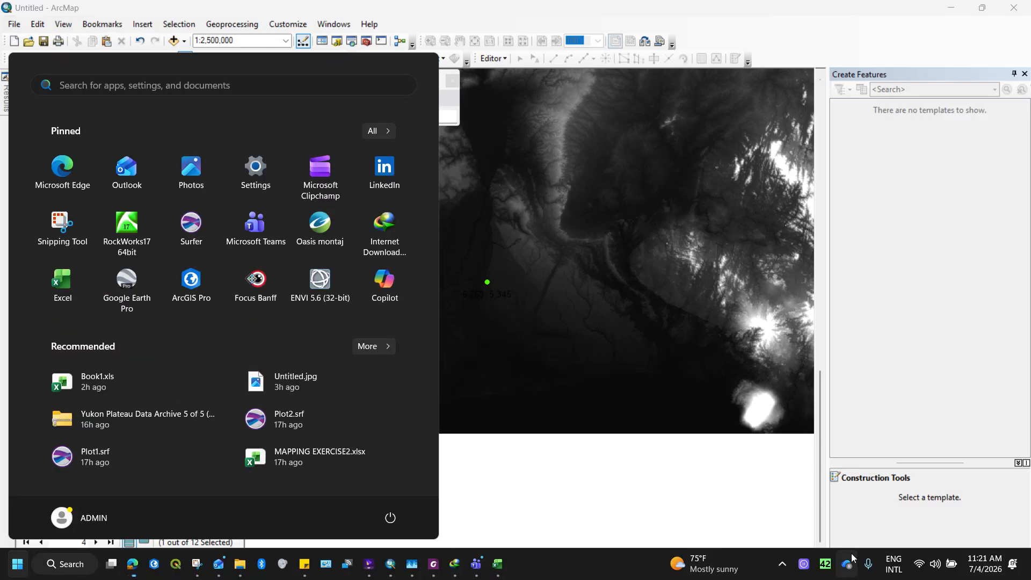
click(808, 568)
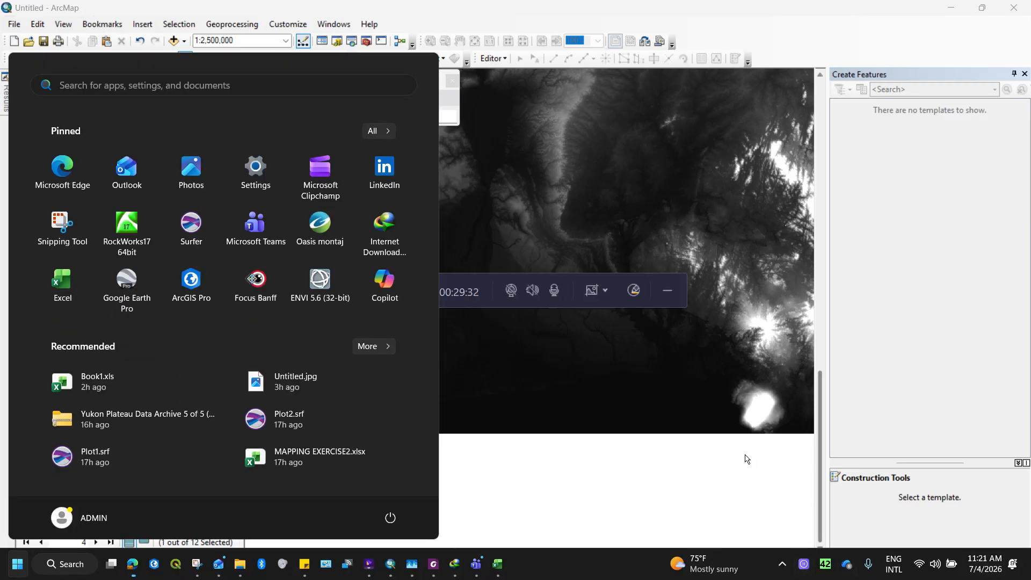
click(466, 282)
drag(544, 297, 595, 320)
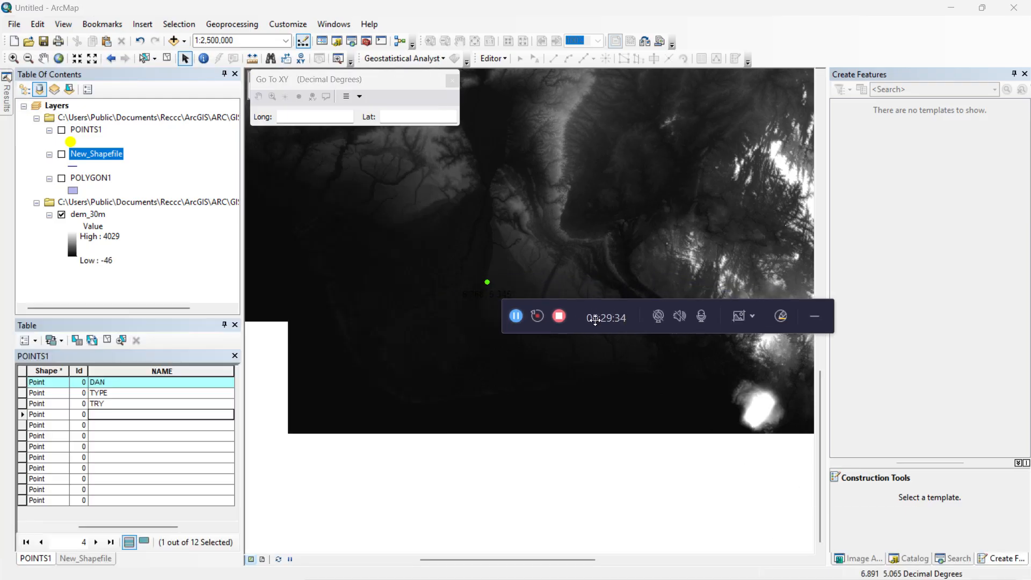